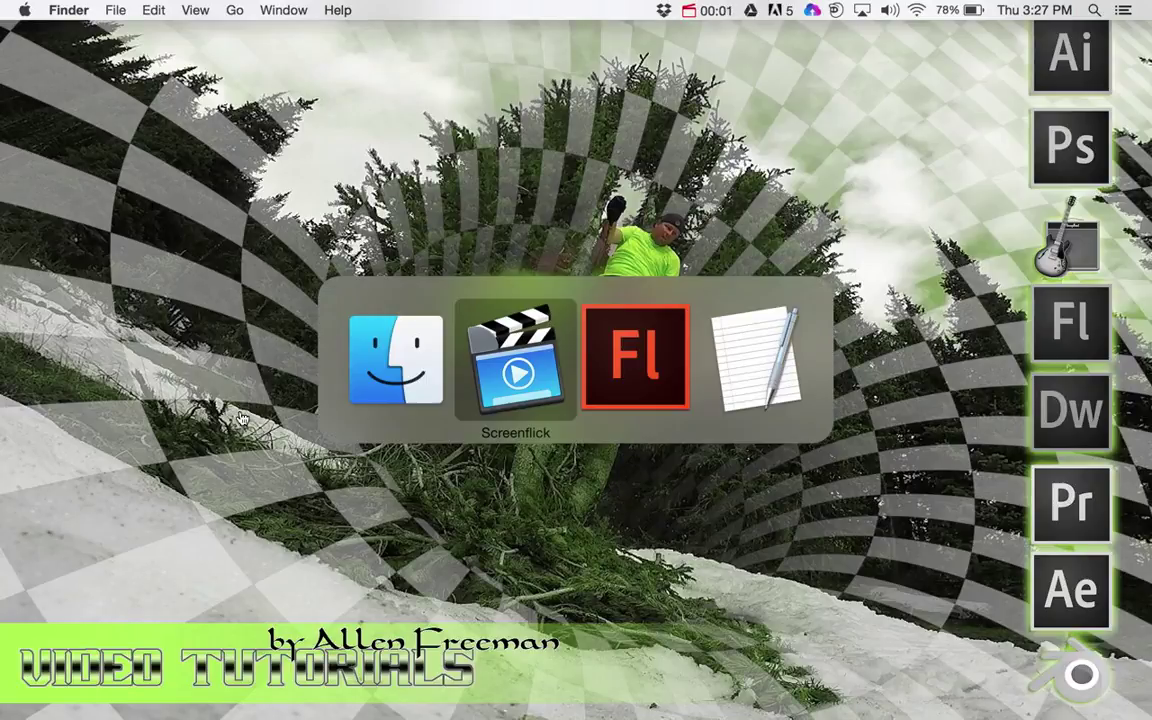
key(super+Tab)
key(super+Tab)
key(super+Tab)
key(super+Tab)
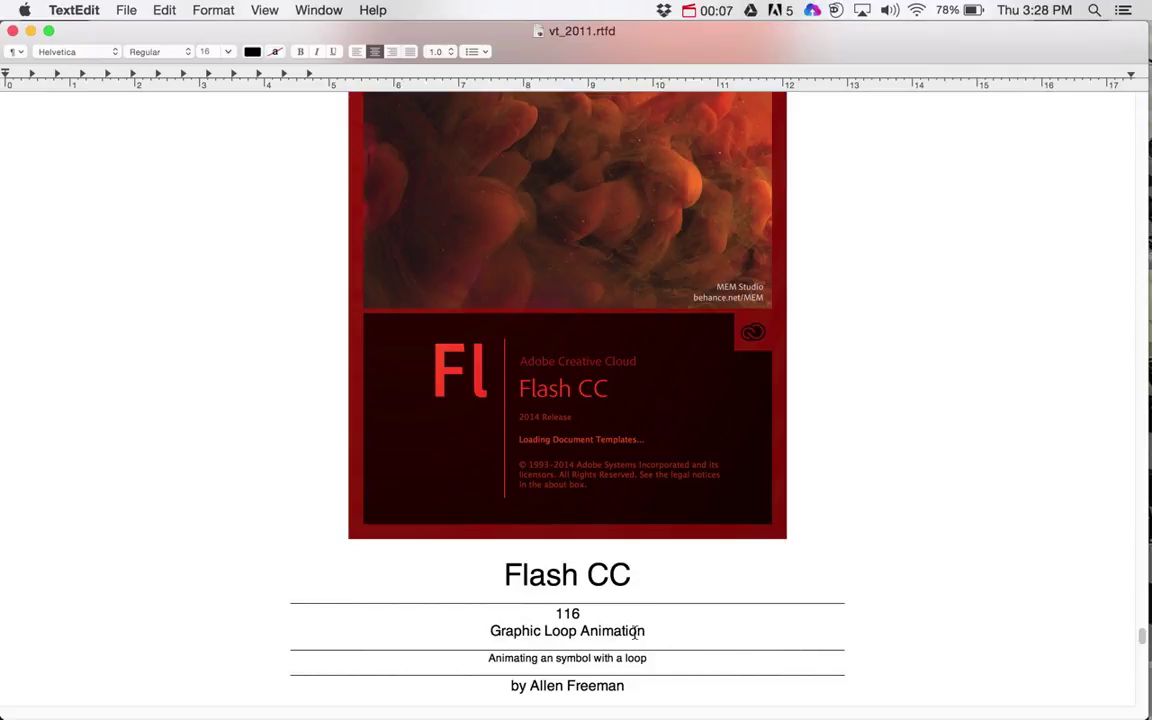
Step: In Flash, scrub the timeline to preview the truck moving toward the monster, then bring up Transform
key(super+Tab)
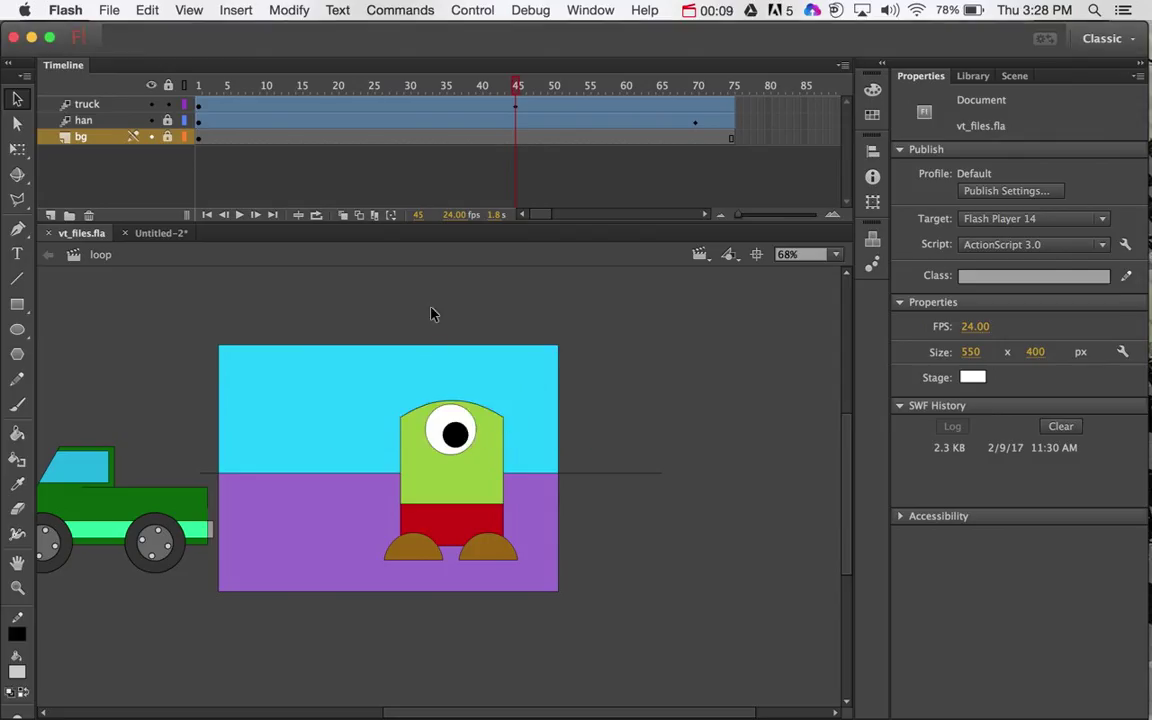
drag(513, 100, 573, 190)
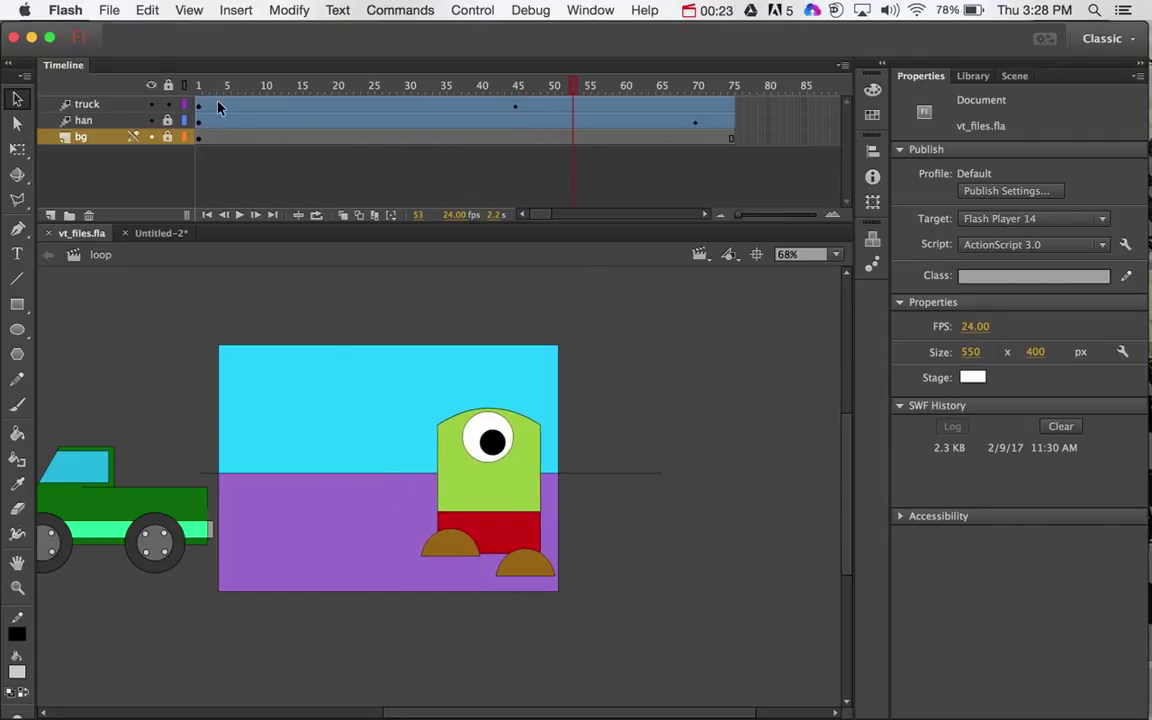
key(super+t)
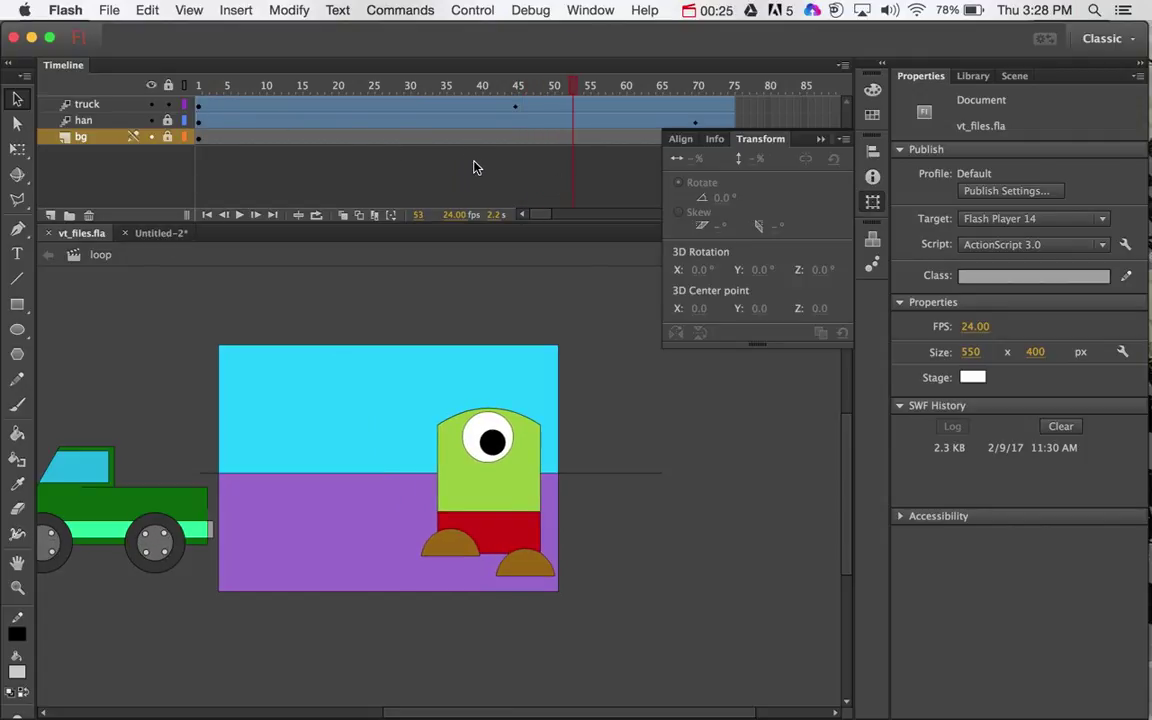
Step: Create a new blank document and draw a grey rectangle on the stage's left side
key(super+n)
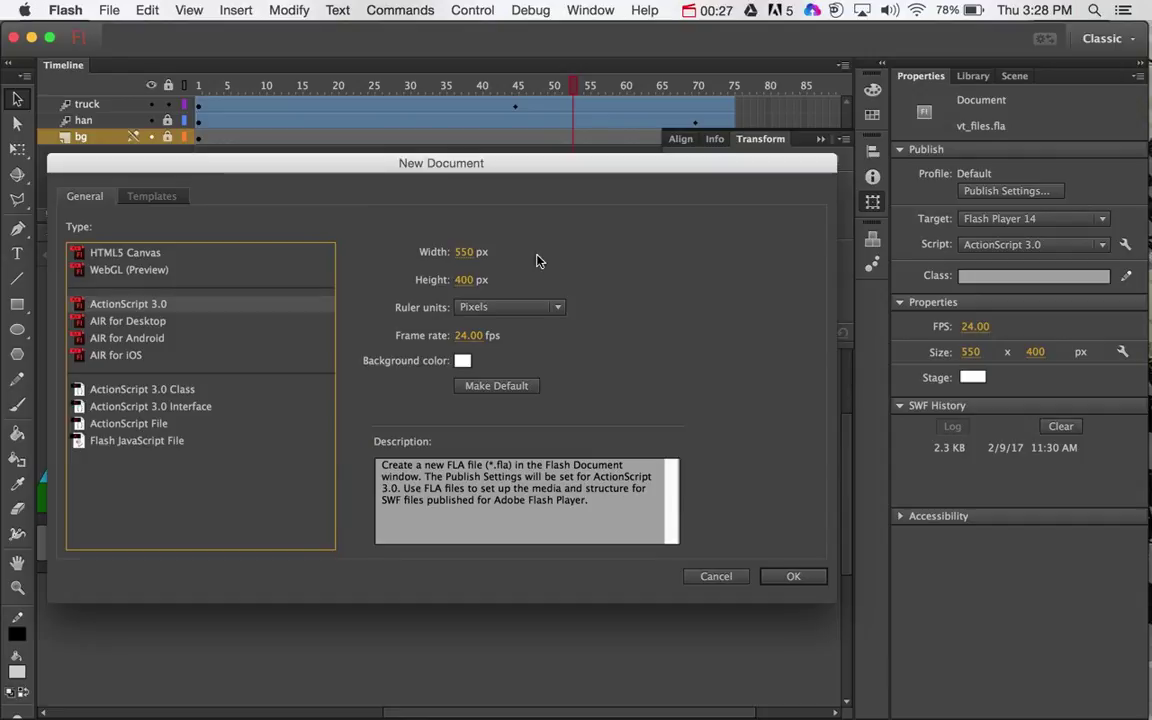
key(Escape)
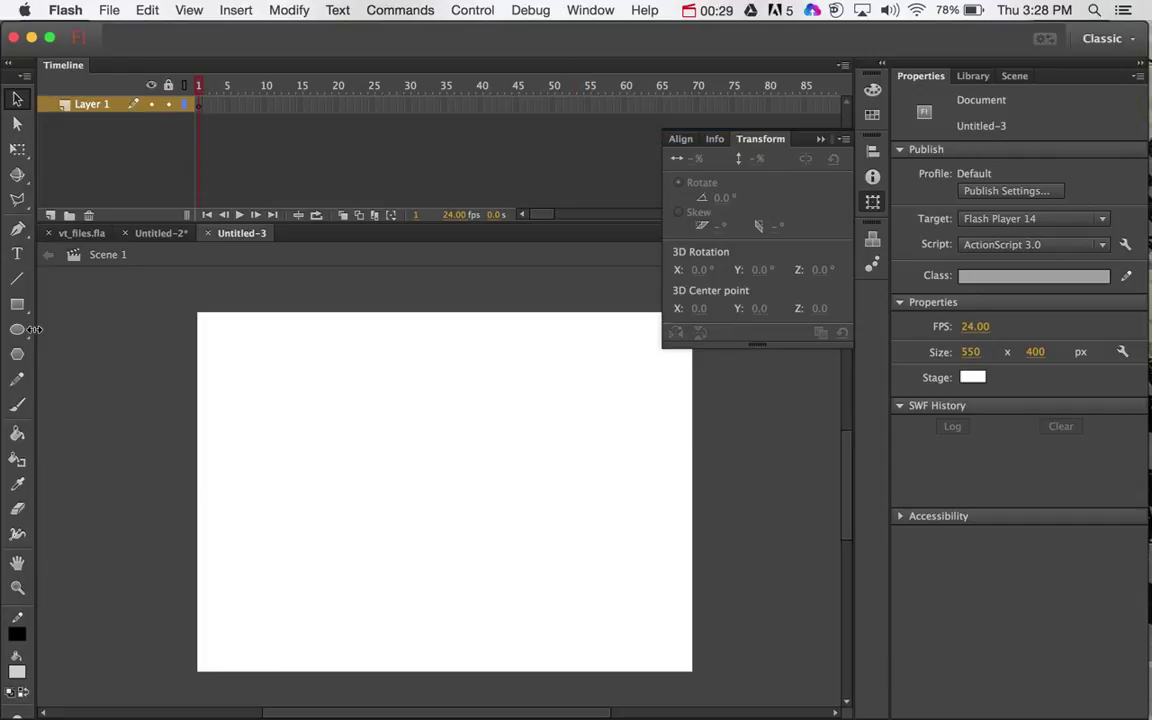
click(17, 304)
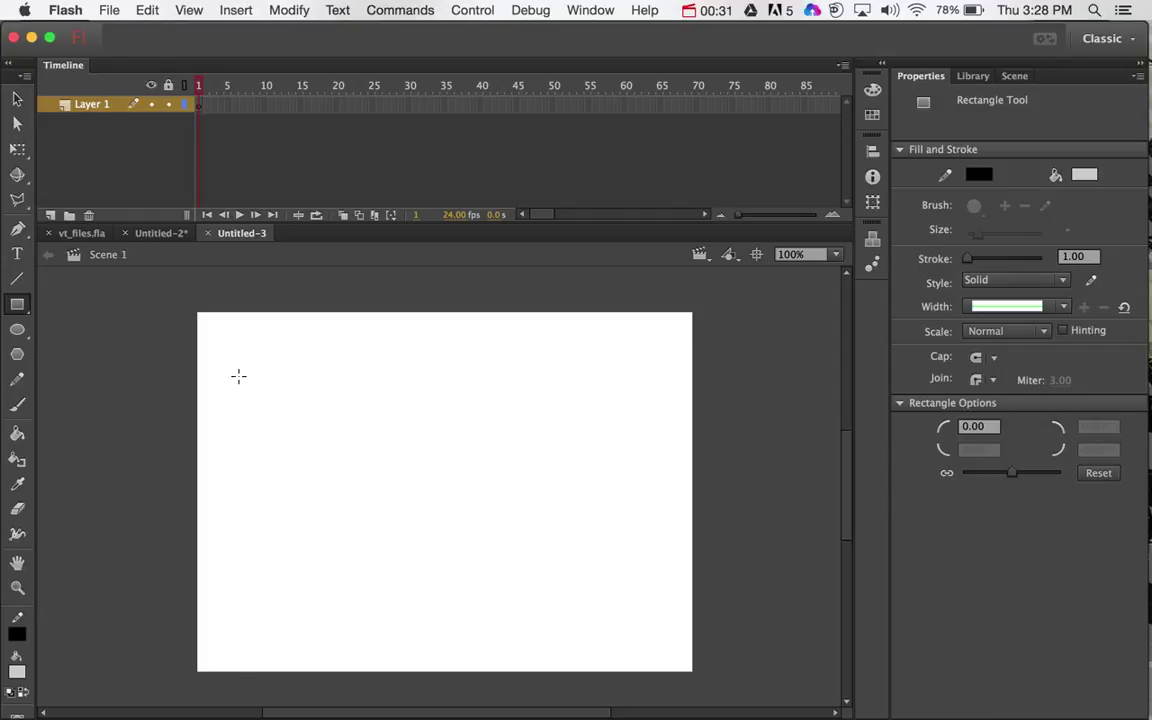
drag(237, 375, 358, 564)
Step: Convert the whole rectangle into a Graphic symbol named 'grey'
key(v)
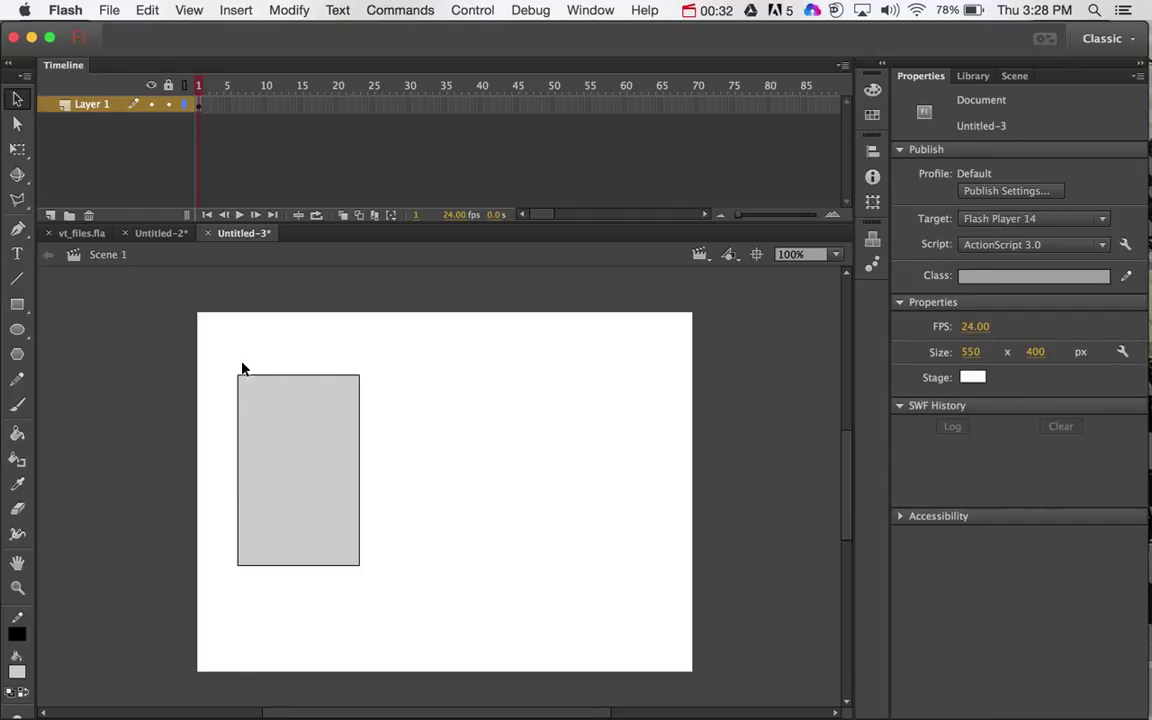
drag(206, 342, 395, 620)
right_click(309, 476)
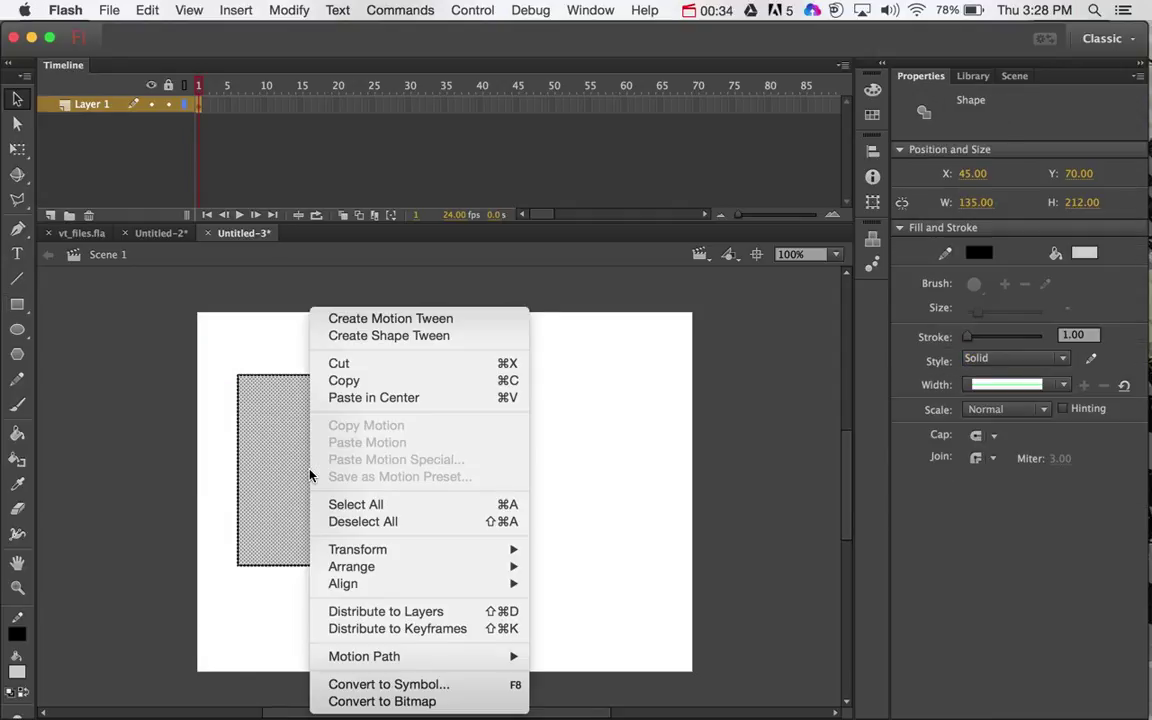
click(425, 688)
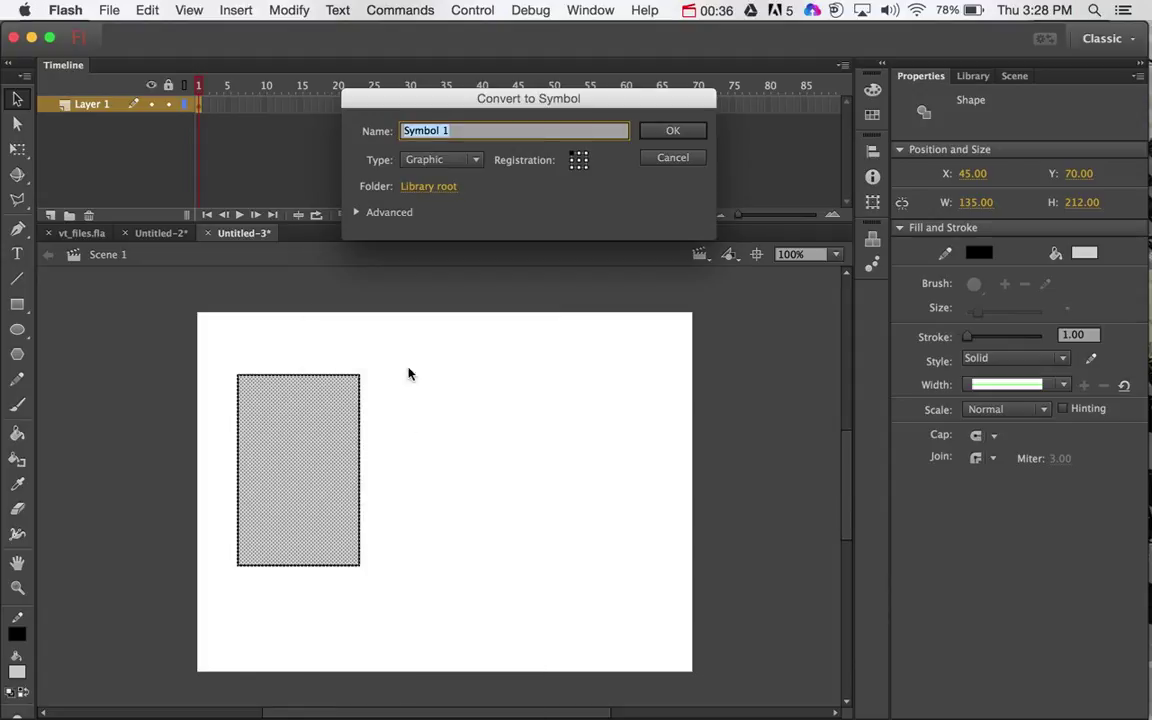
click(475, 166)
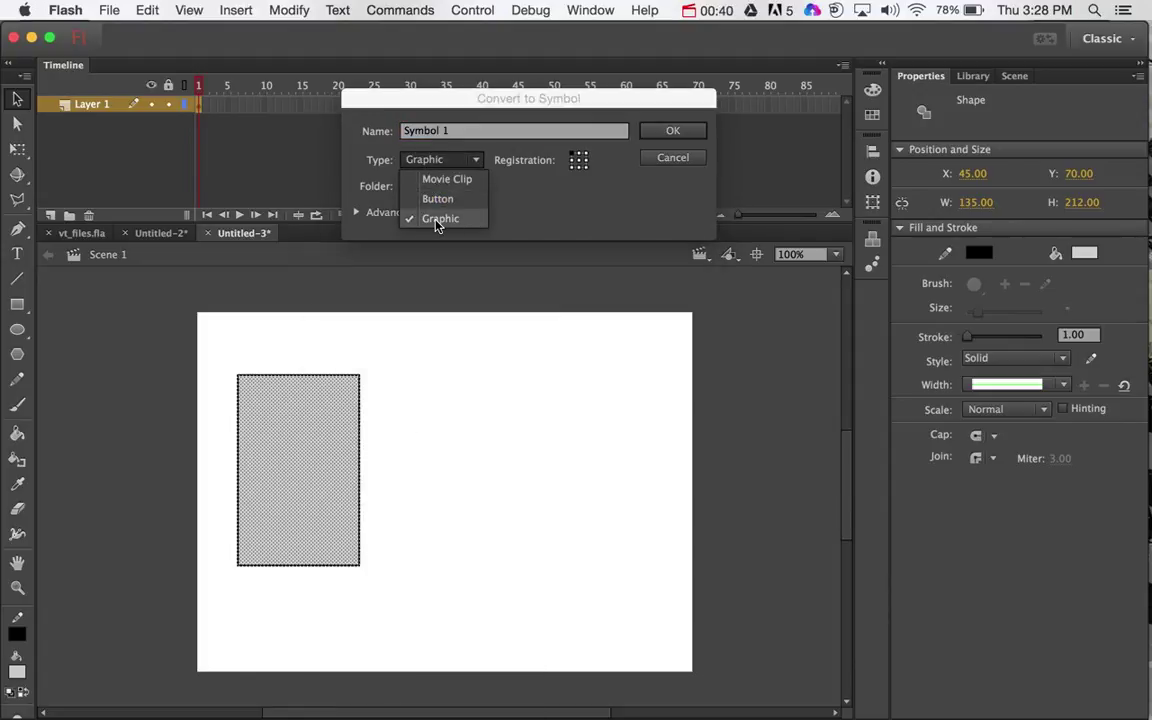
click(436, 224)
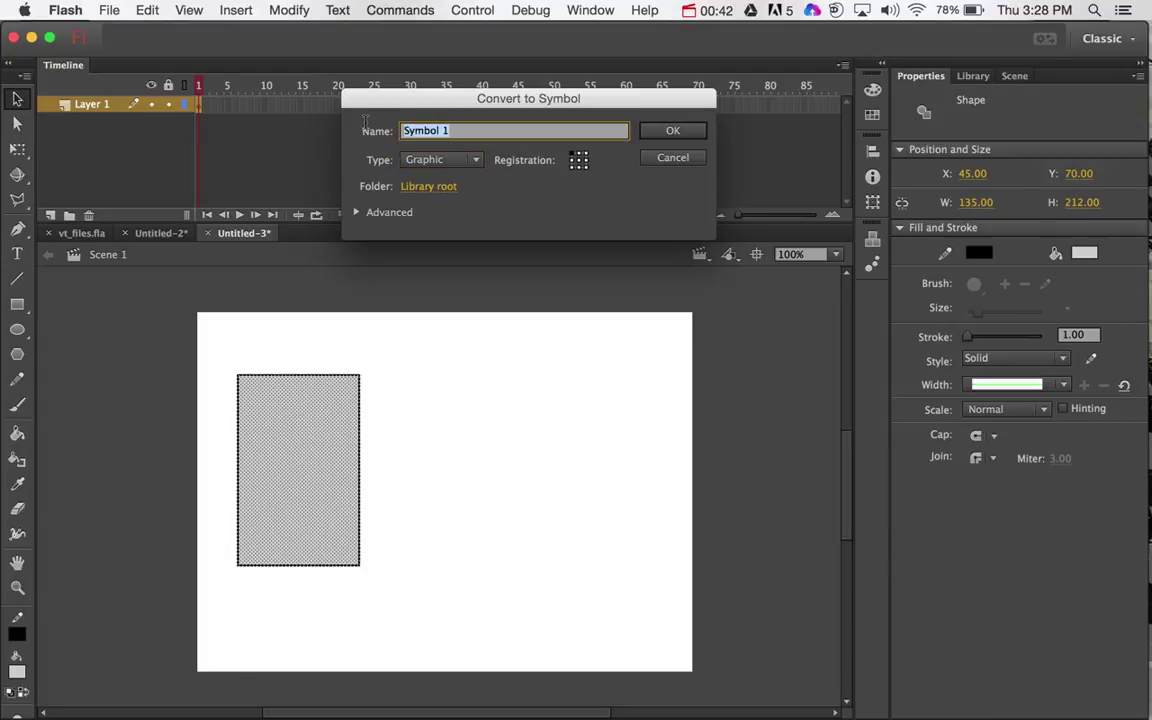
text(grey)
key(Return)
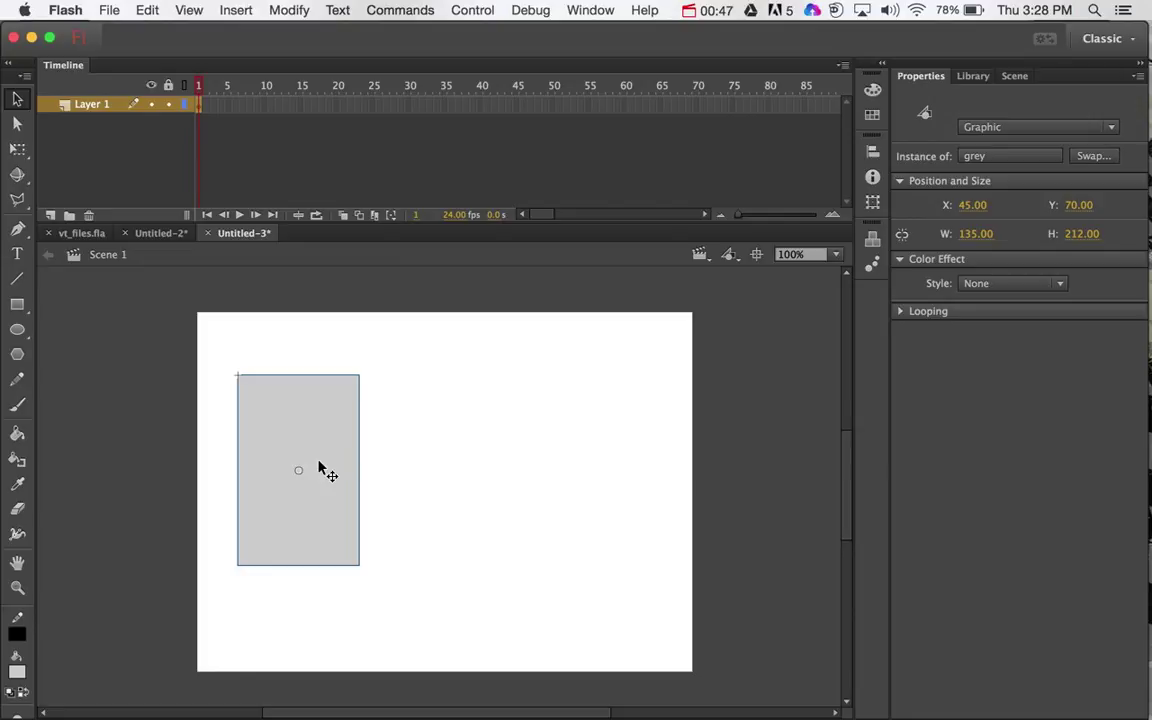
Step: Move the grey rectangle to the stage's left edge and extend its layer to frame 45
drag(320, 455, 252, 458)
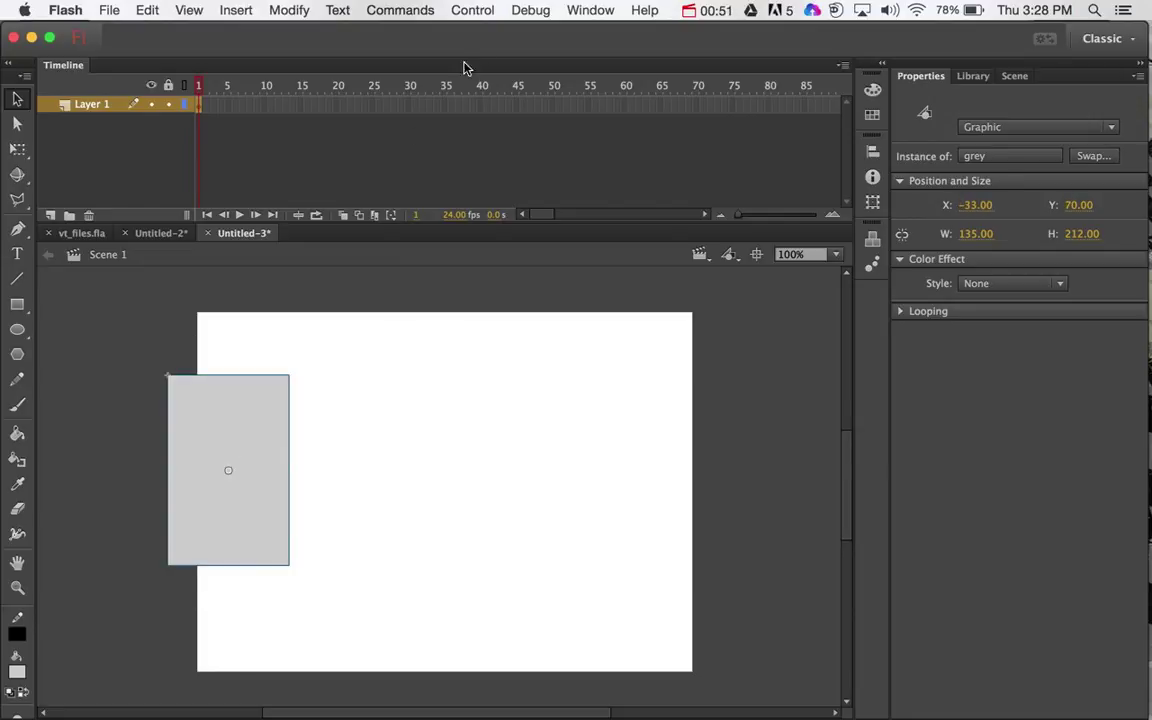
click(521, 106)
right_click(521, 106)
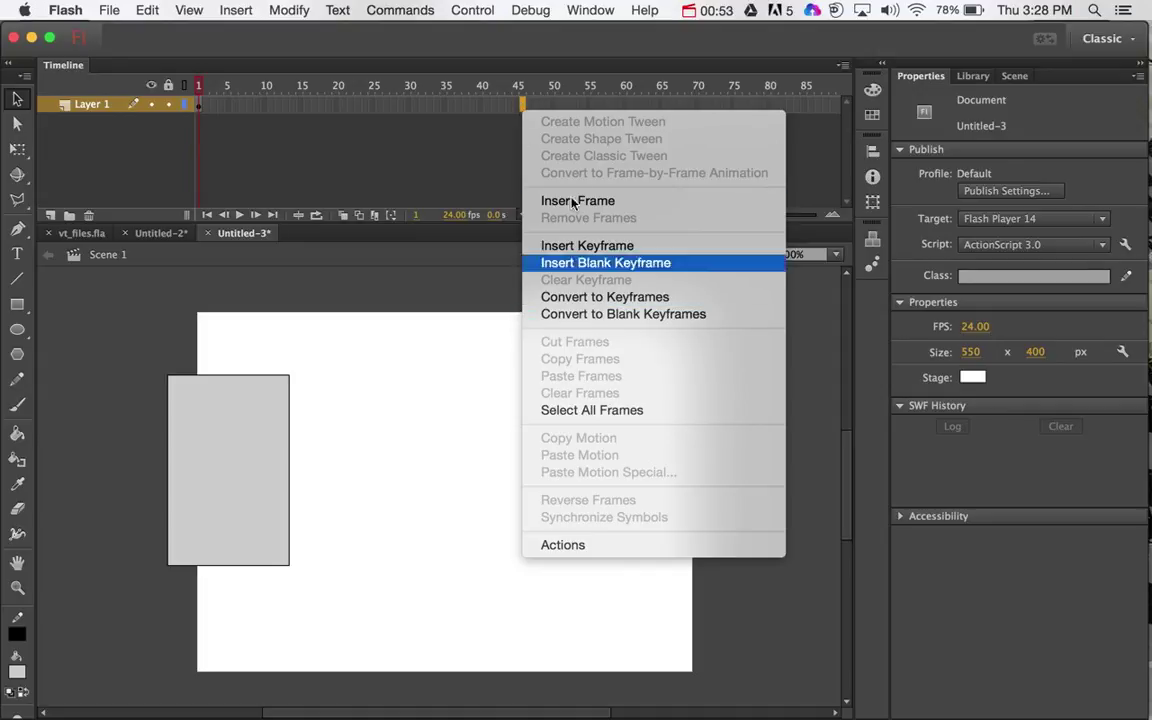
click(474, 232)
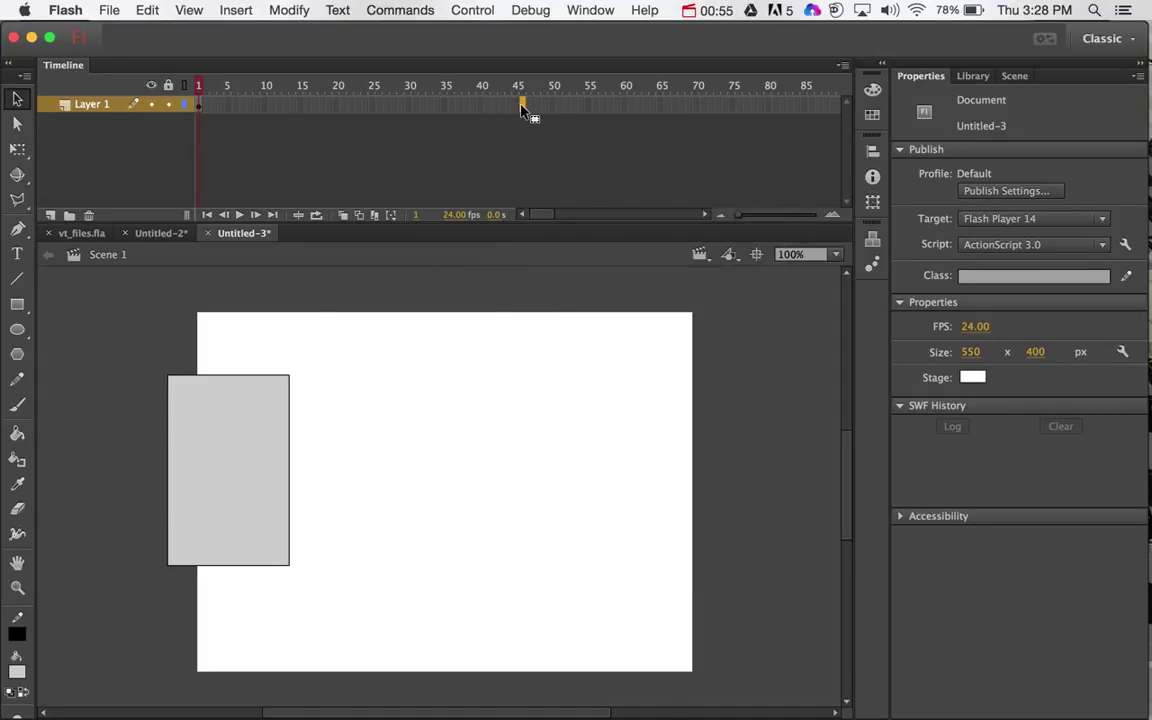
right_click(521, 106)
click(577, 200)
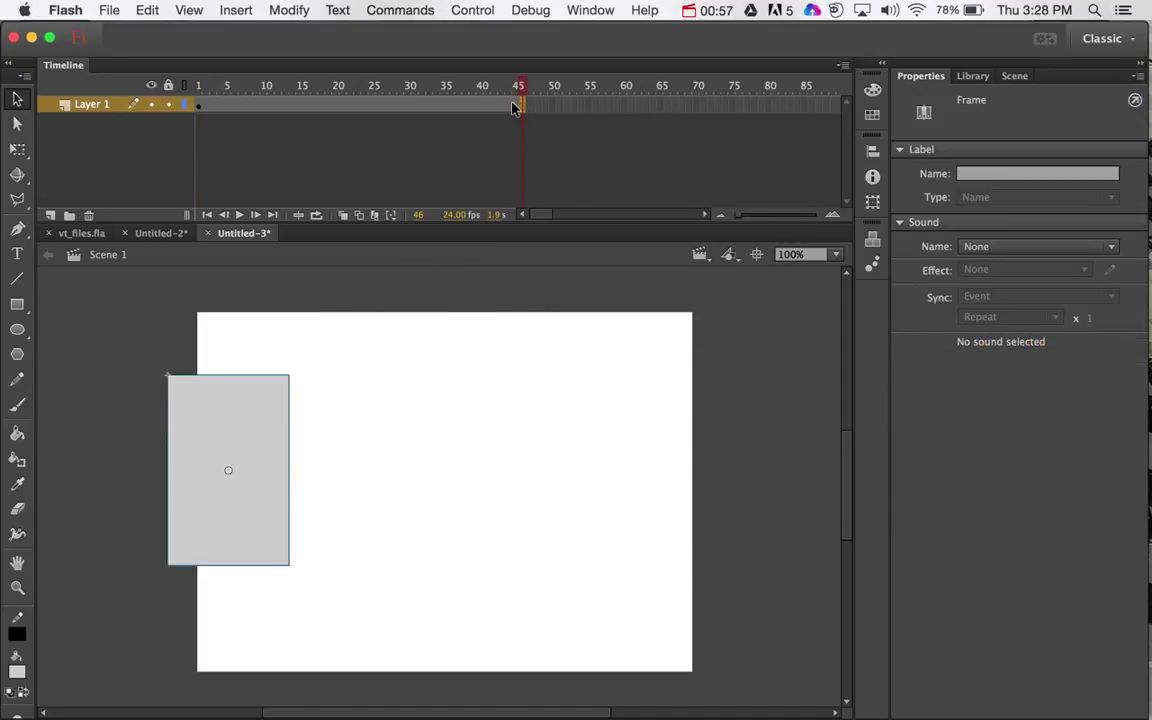
Step: Create a motion tween moving the rectangle to the stage's right at frame 45, then preview it
right_click(513, 107)
click(530, 116)
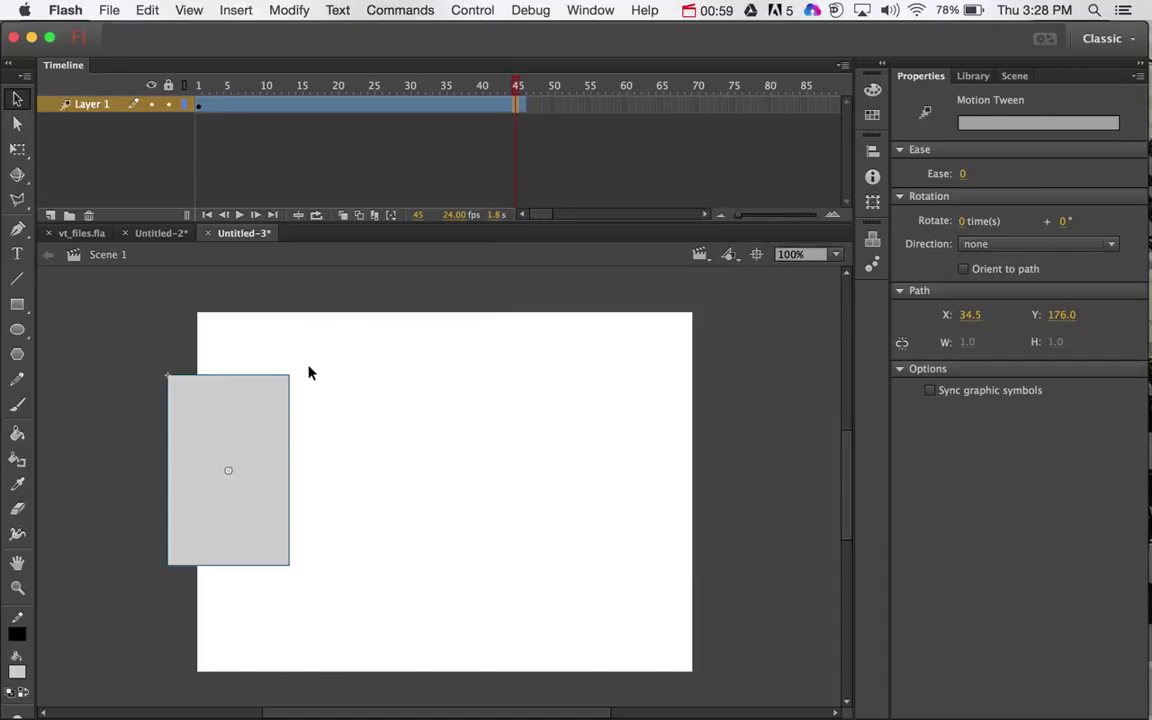
drag(278, 458, 745, 525)
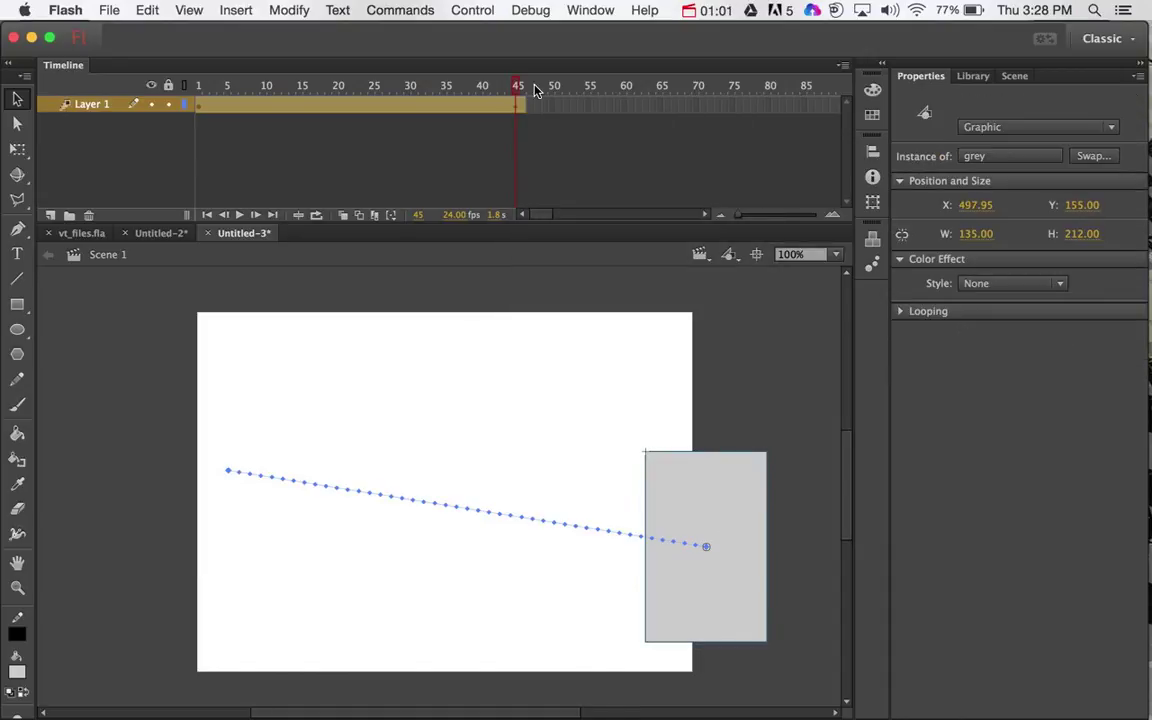
drag(466, 85, 286, 110)
click(316, 585)
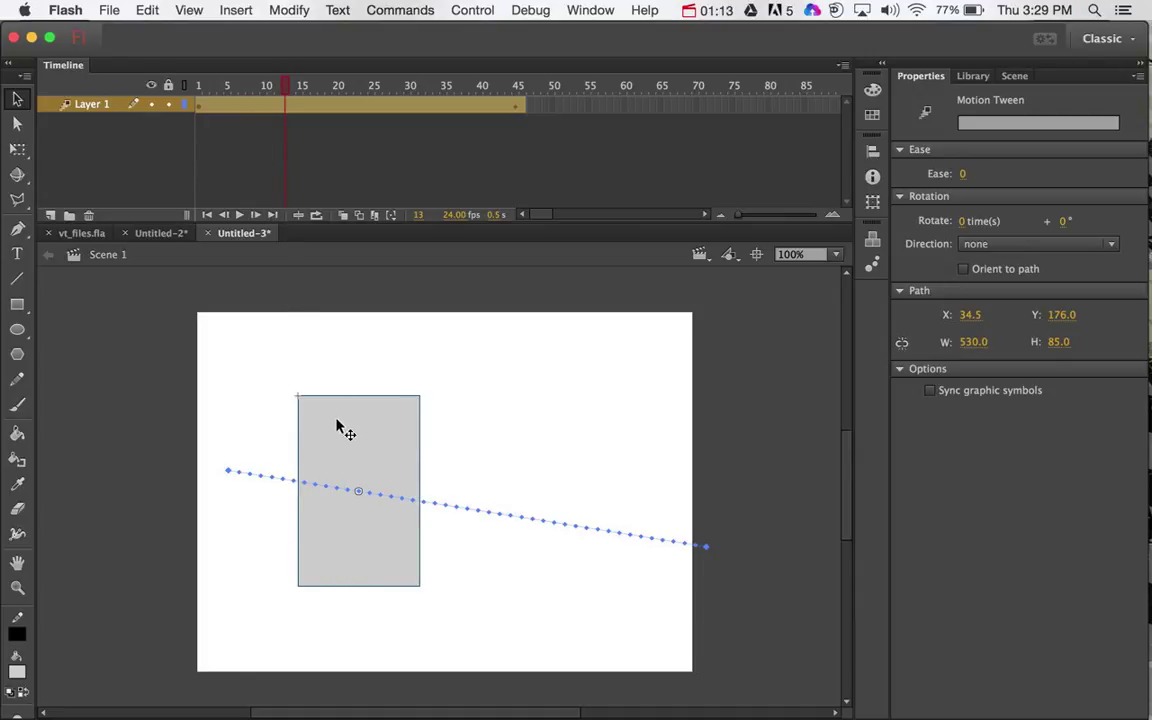
click(199, 88)
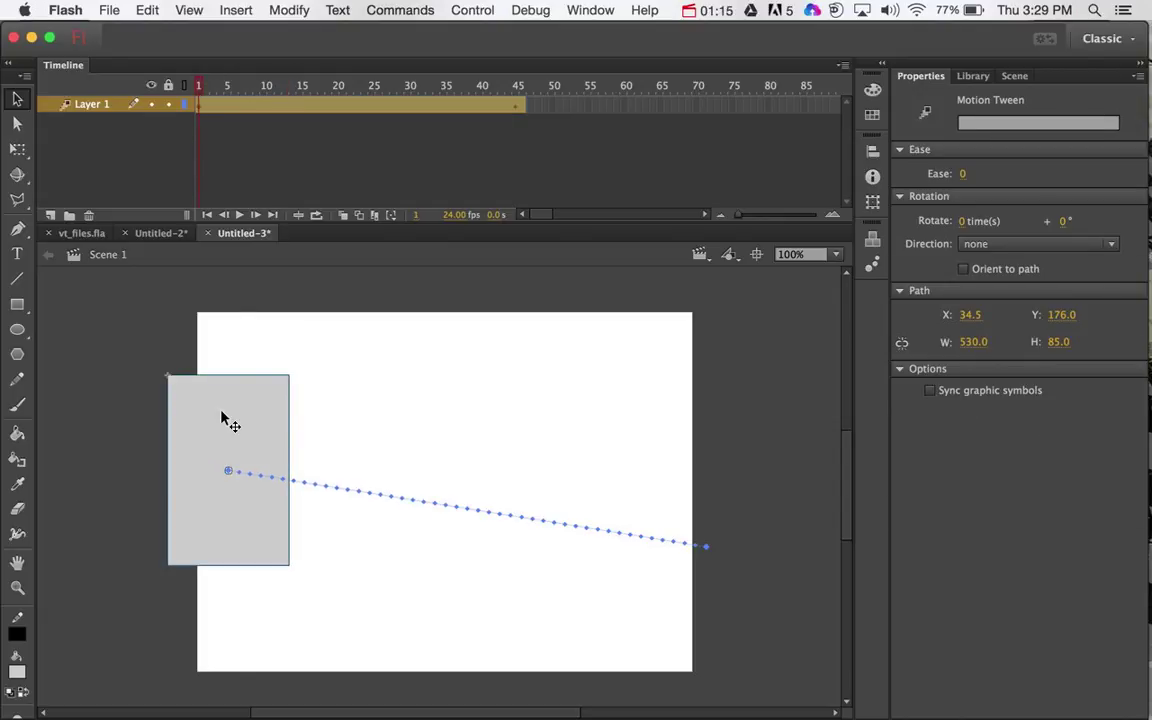
Step: Enter the grey symbol and rename its only layer to 'body'
double_click(225, 412)
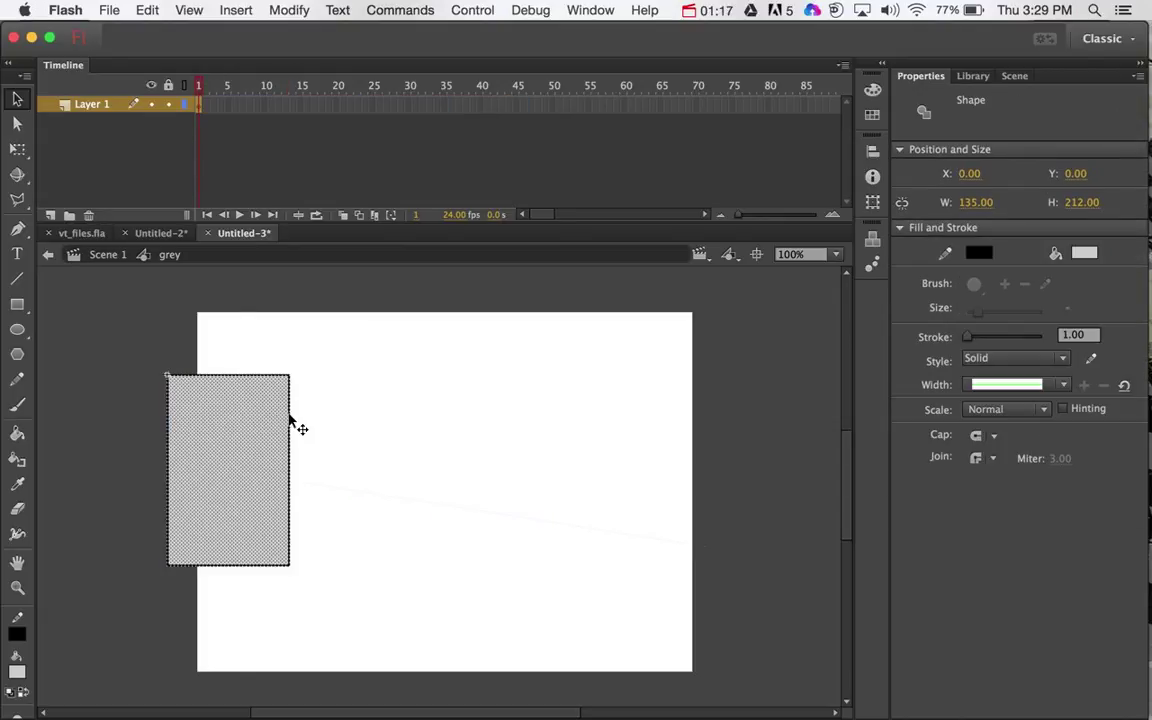
double_click(88, 106)
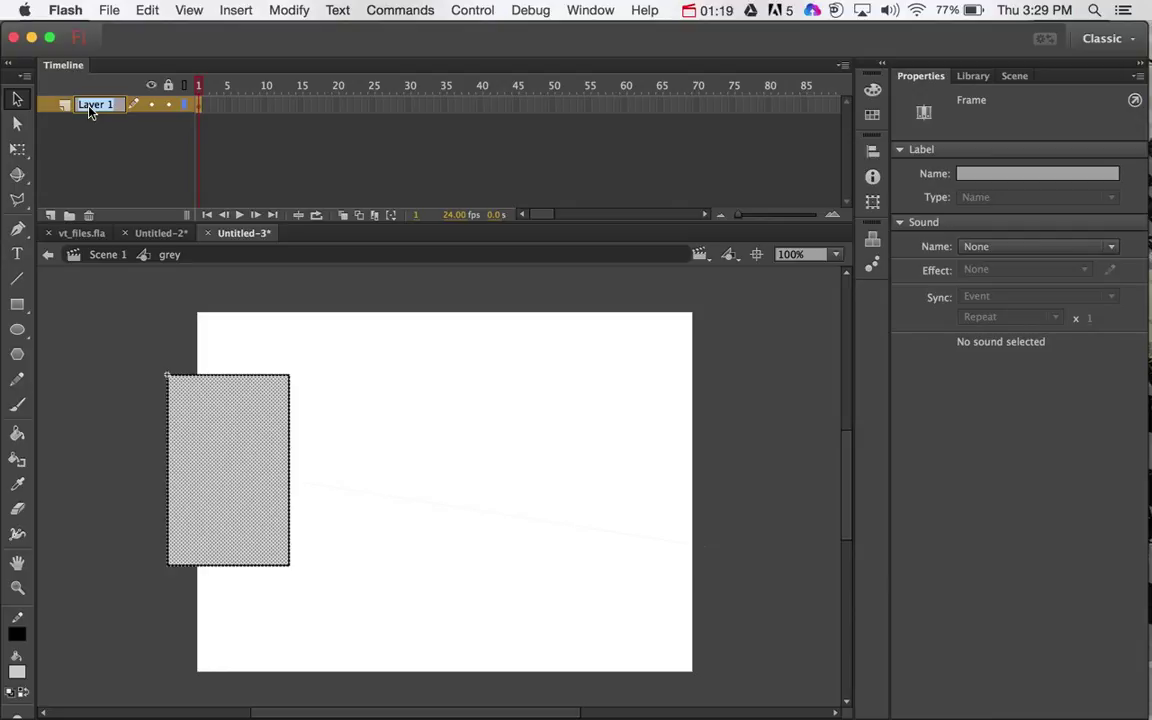
text(ba)
text(dy)
key(Return)
Step: Add two layers above body named 'foot1' and 'foot2', and lock the body layer
click(50, 216)
click(50, 216)
double_click(83, 121)
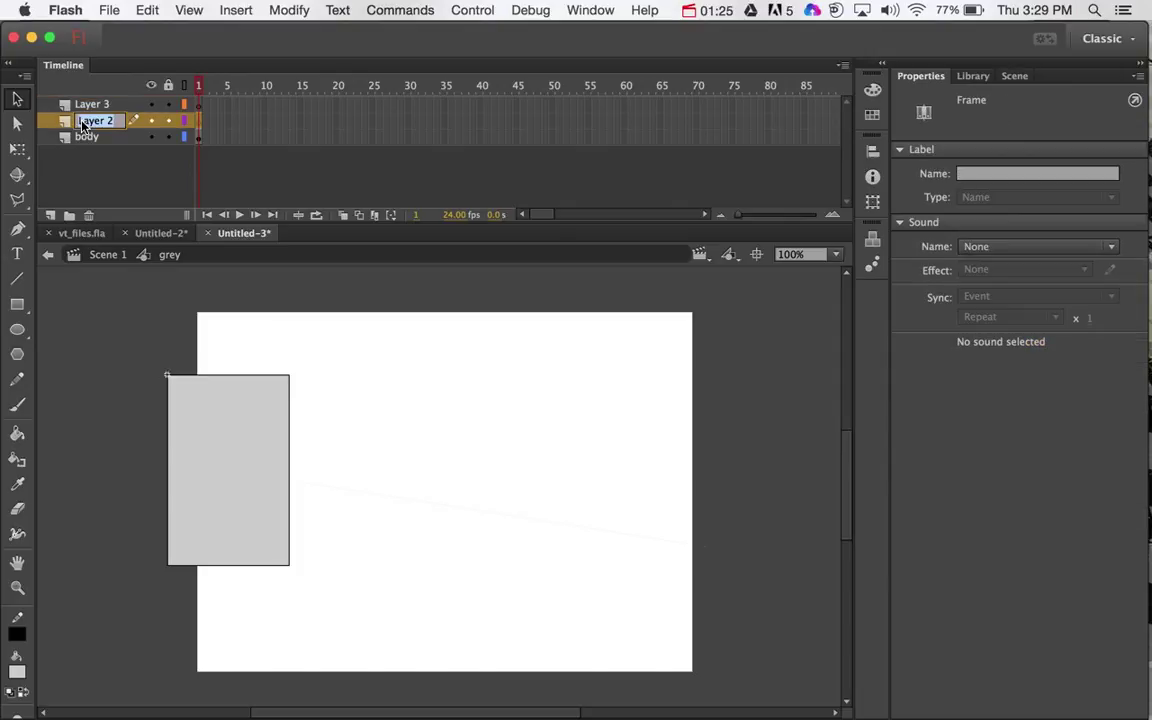
text(fe)
text(ot1)
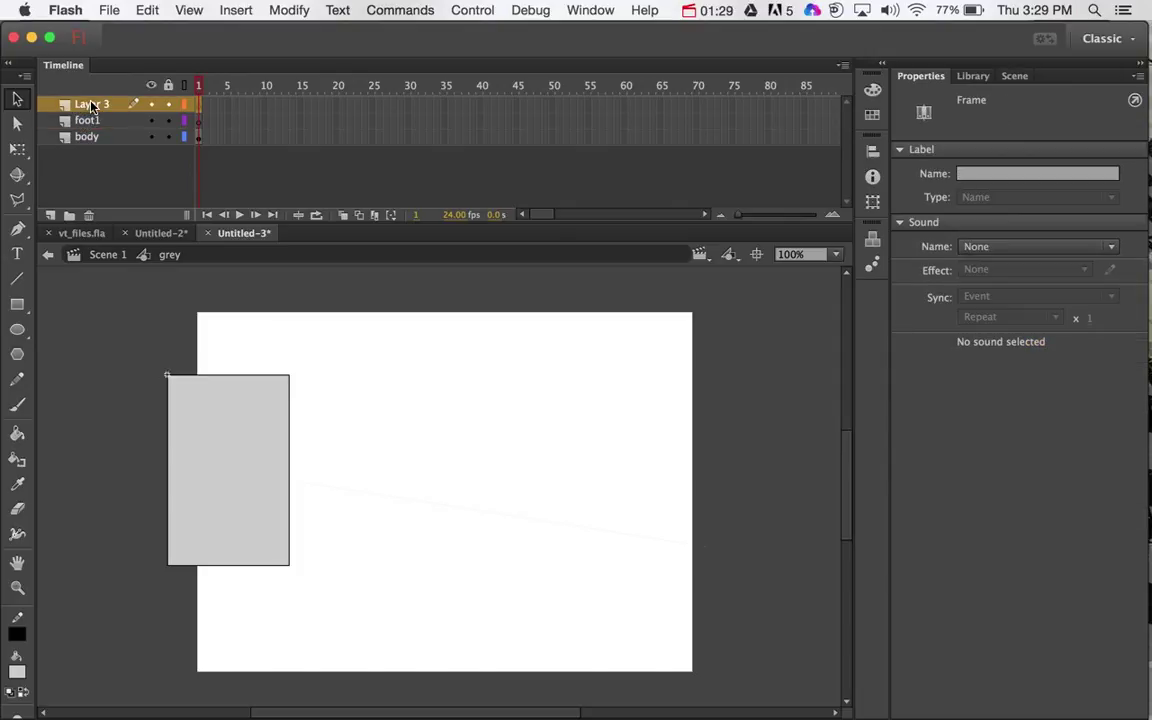
double_click(90, 105)
text(foot)
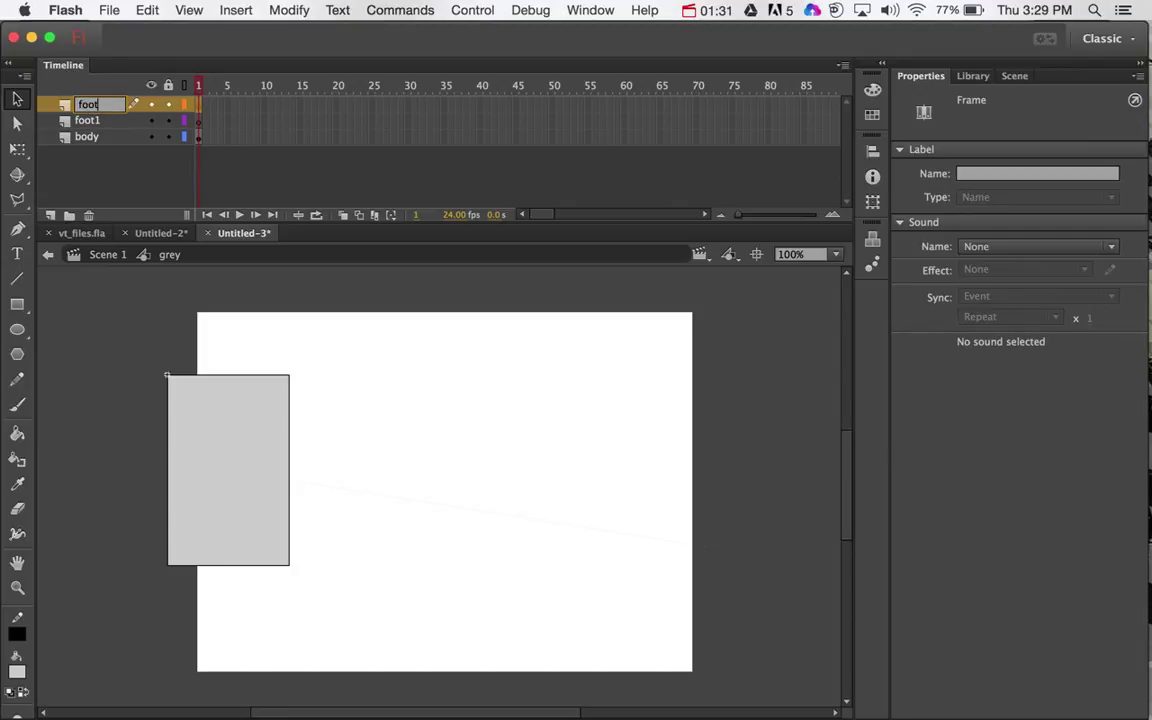
text(2)
click(167, 136)
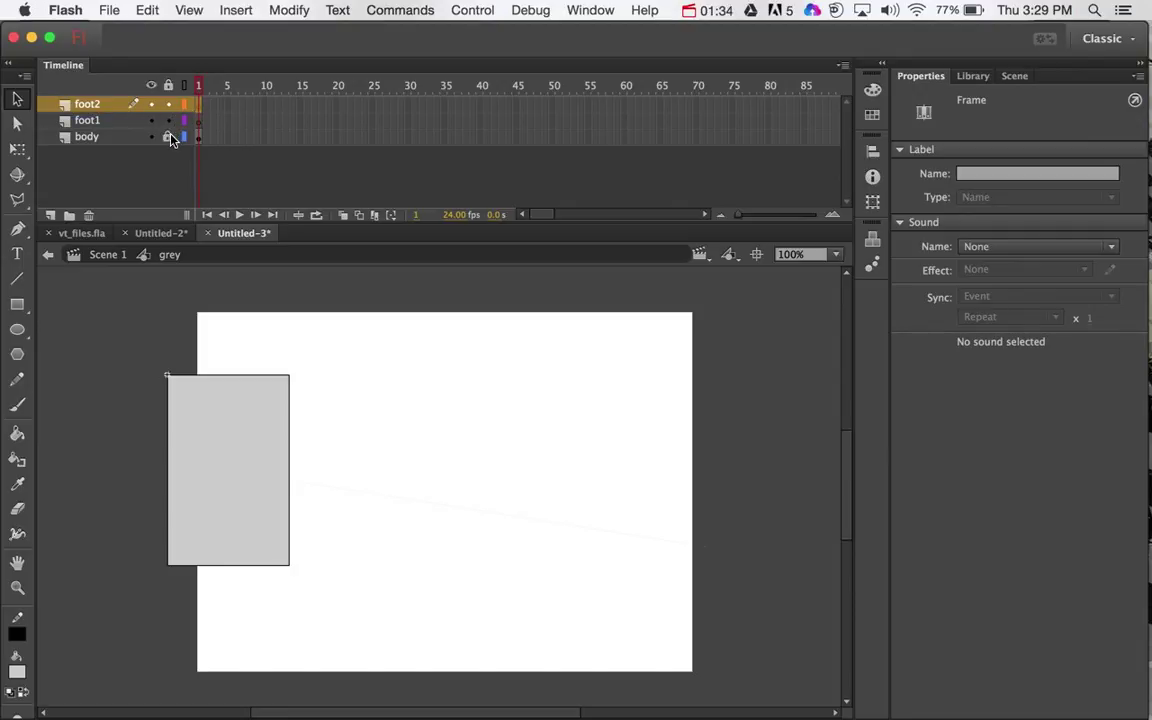
Step: Draw a dark red circle to the right of the rectangle
click(17, 329)
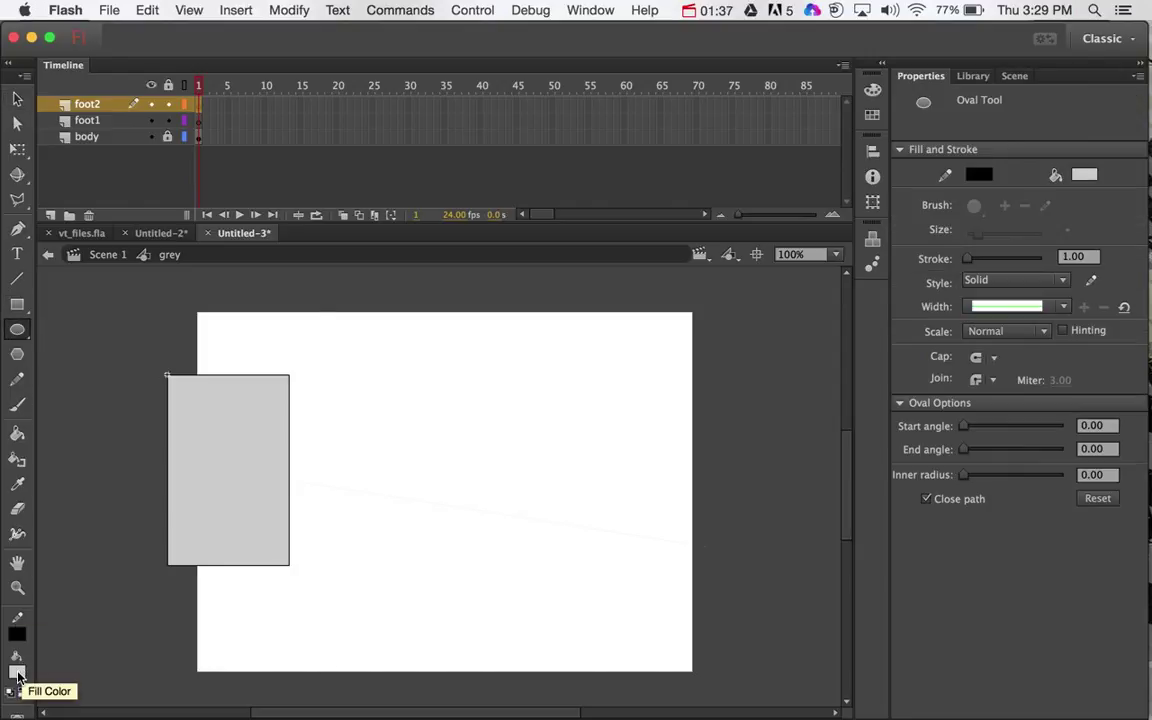
click(17, 671)
click(123, 462)
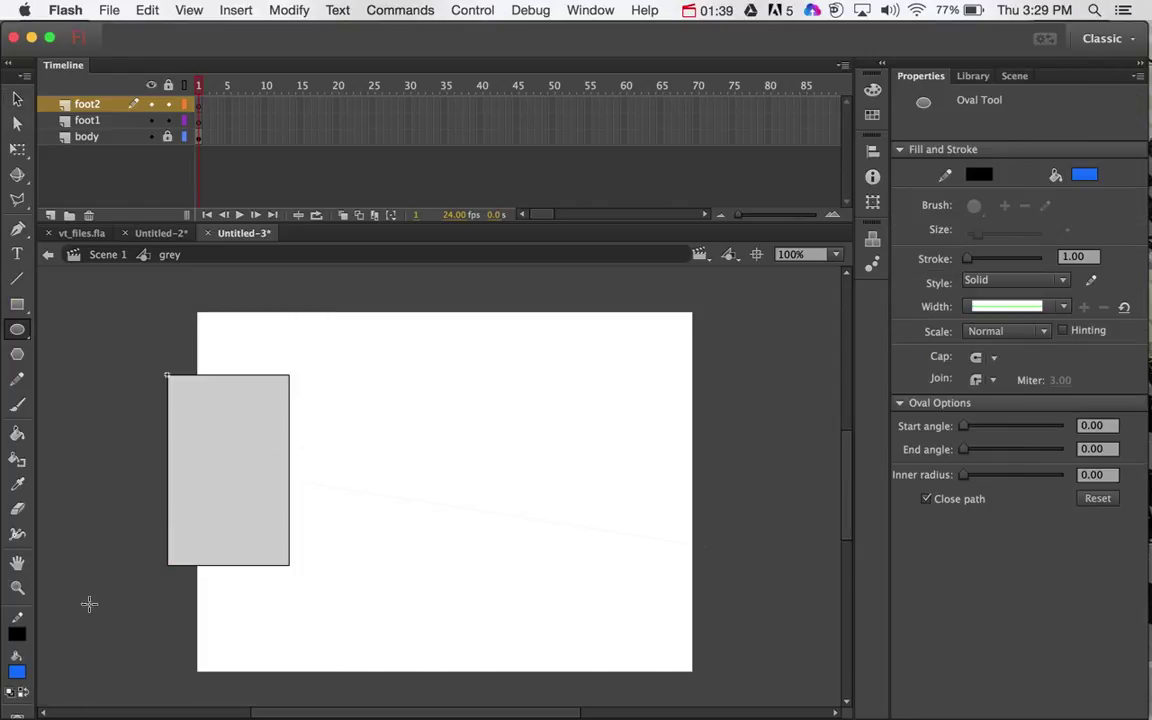
click(17, 671)
click(104, 405)
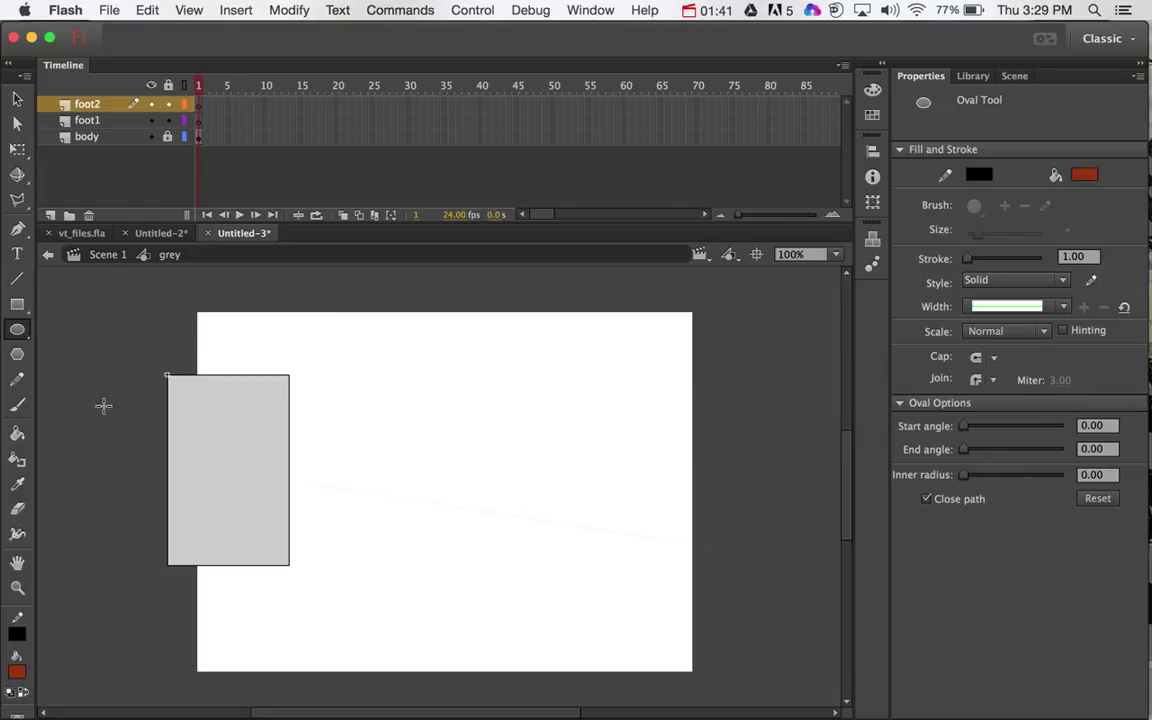
drag(372, 484, 462, 571)
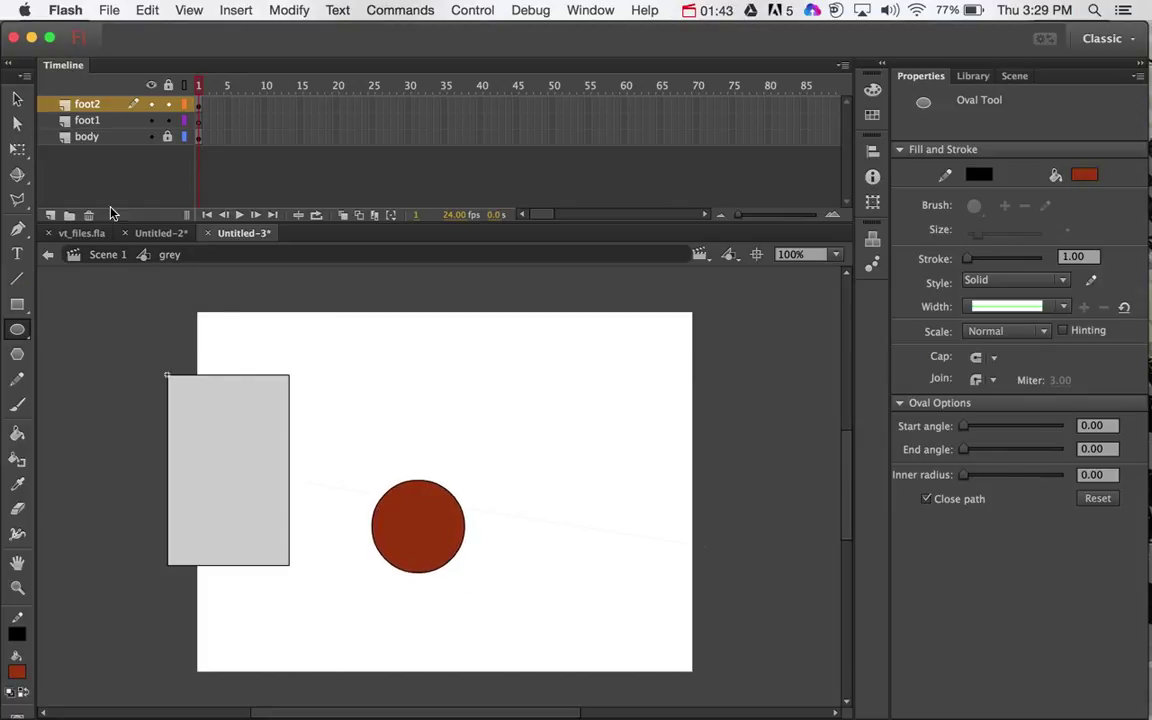
Step: Delete the circle's lower half and move the semicircle under the rectangle's lower-right corner
click(17, 101)
drag(353, 607, 490, 534)
key(Delete)
drag(344, 444, 497, 559)
drag(441, 521, 312, 580)
Step: Shrink the semicircle and convert it into a symbol named 'foot', nudging it slightly left
key(q)
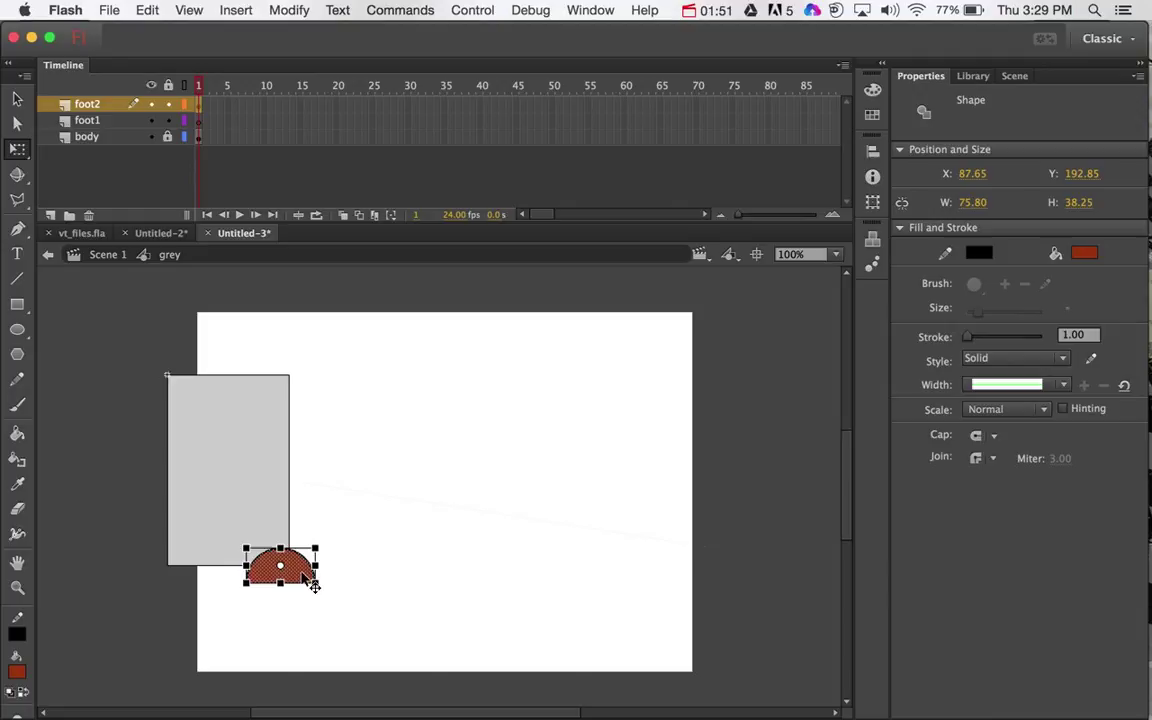
right_click(296, 574)
click(315, 684)
text(foot)
key(Return)
drag(304, 582, 299, 580)
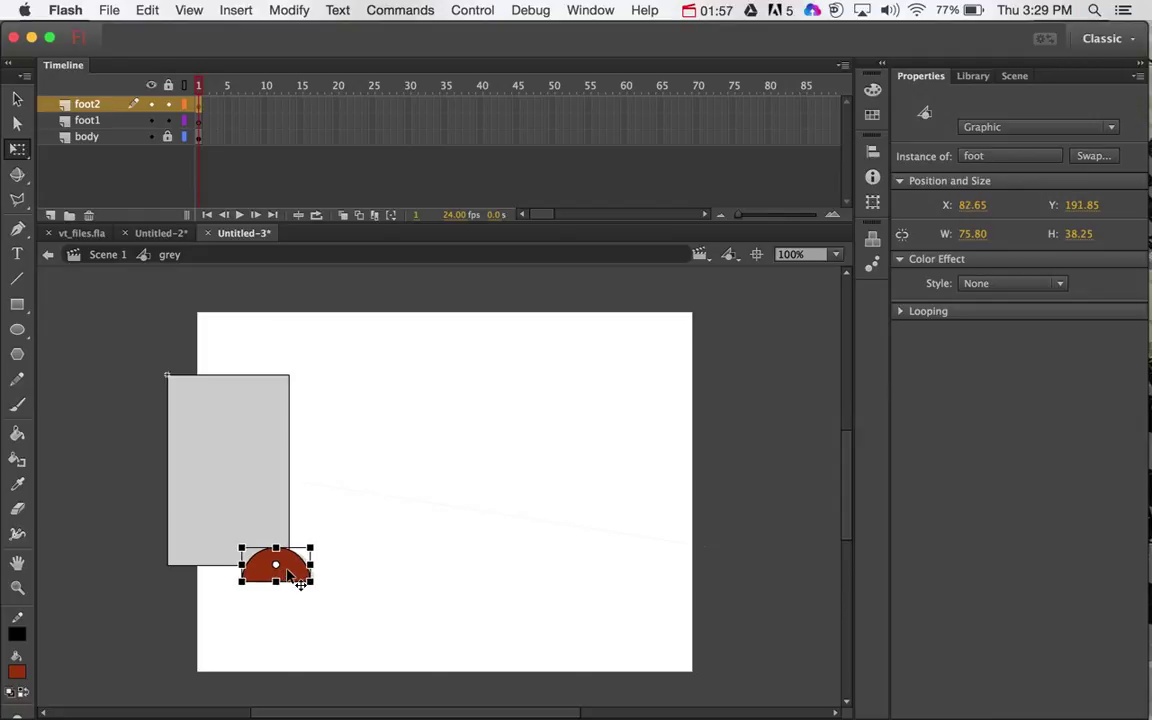
Step: On the foot1 layer, place a second foot from the Library under the rectangle's lower-left
click(199, 121)
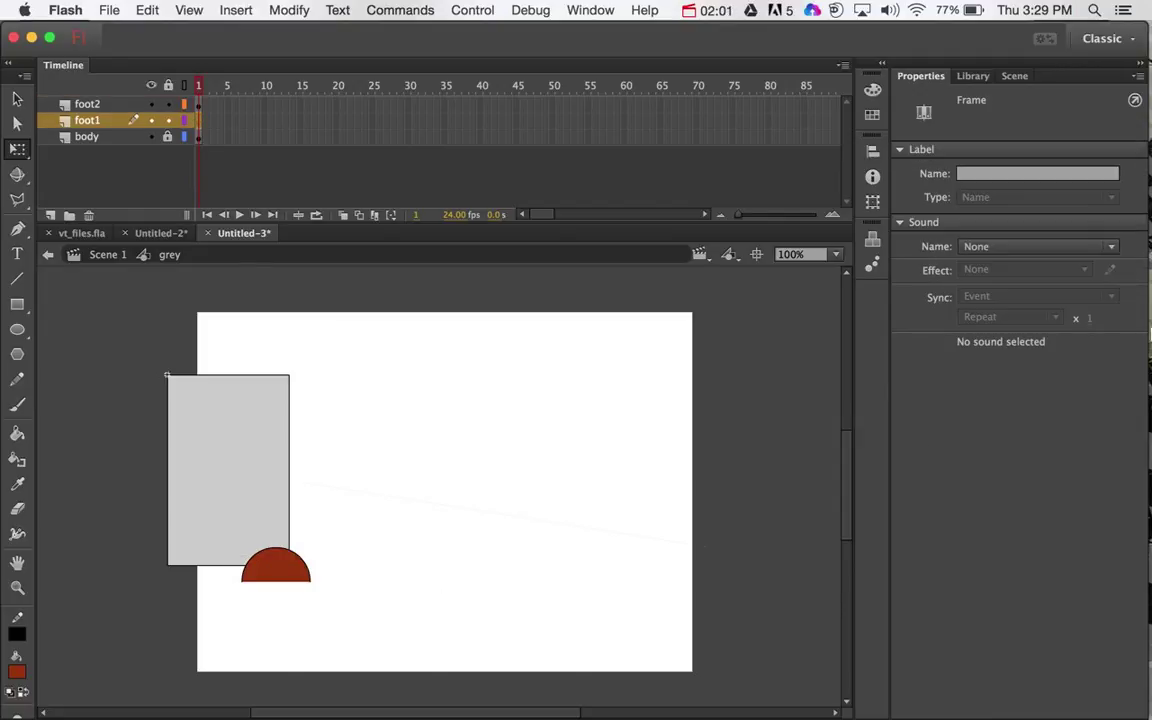
click(973, 80)
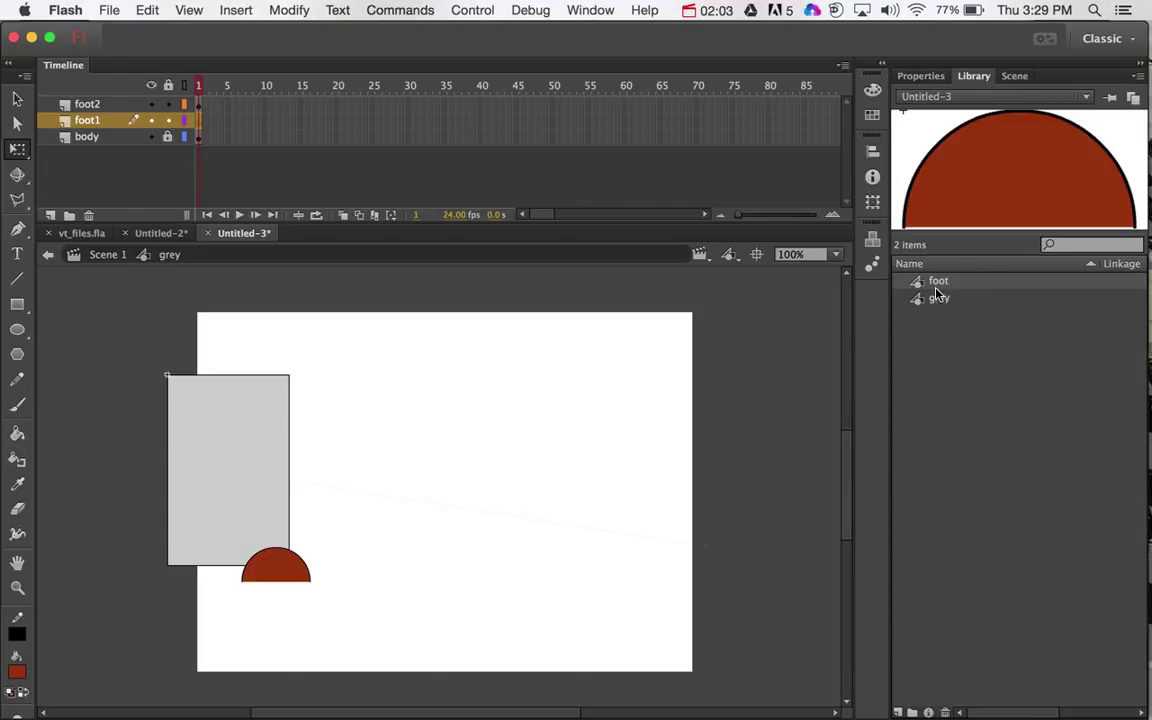
drag(937, 284, 214, 586)
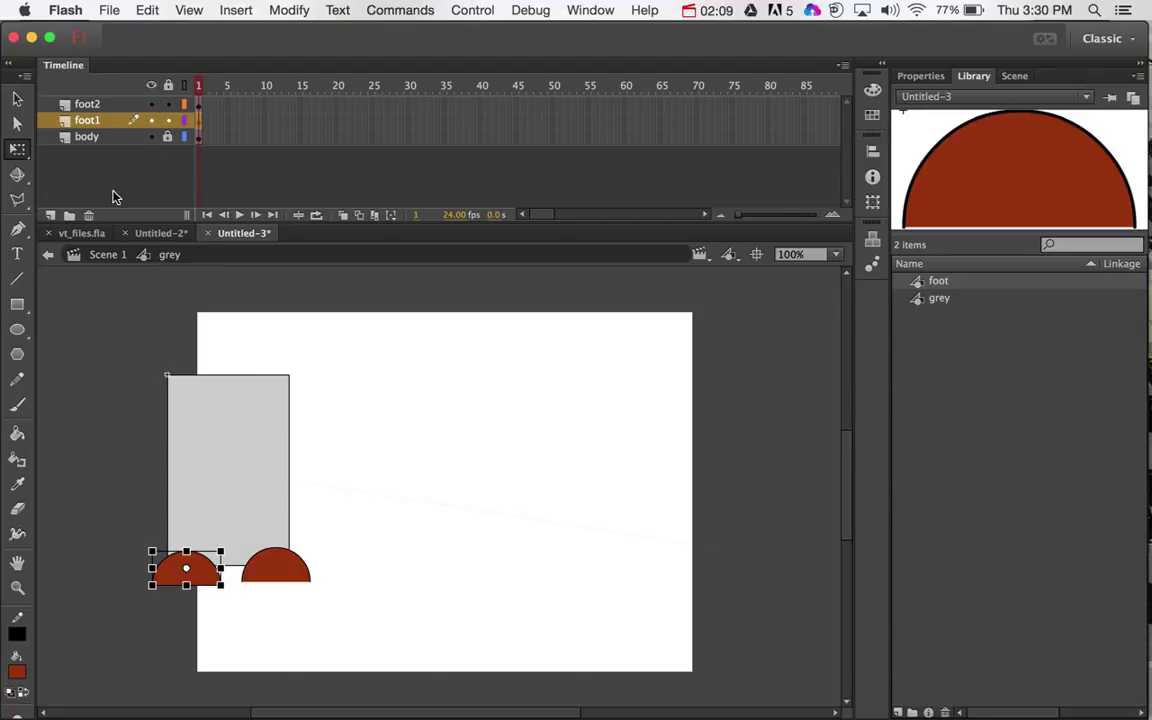
Step: Preview the character sliding in the main scene, then select frame 15 across the symbol's three layers
click(95, 254)
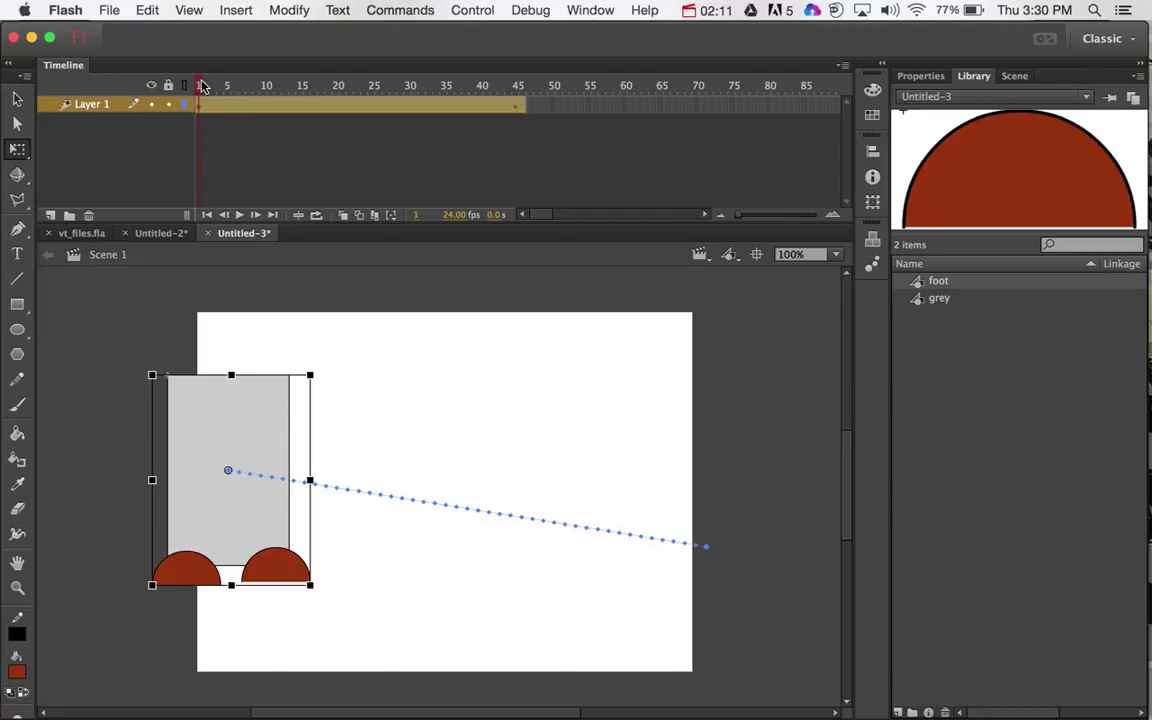
drag(222, 104, 199, 119)
double_click(220, 430)
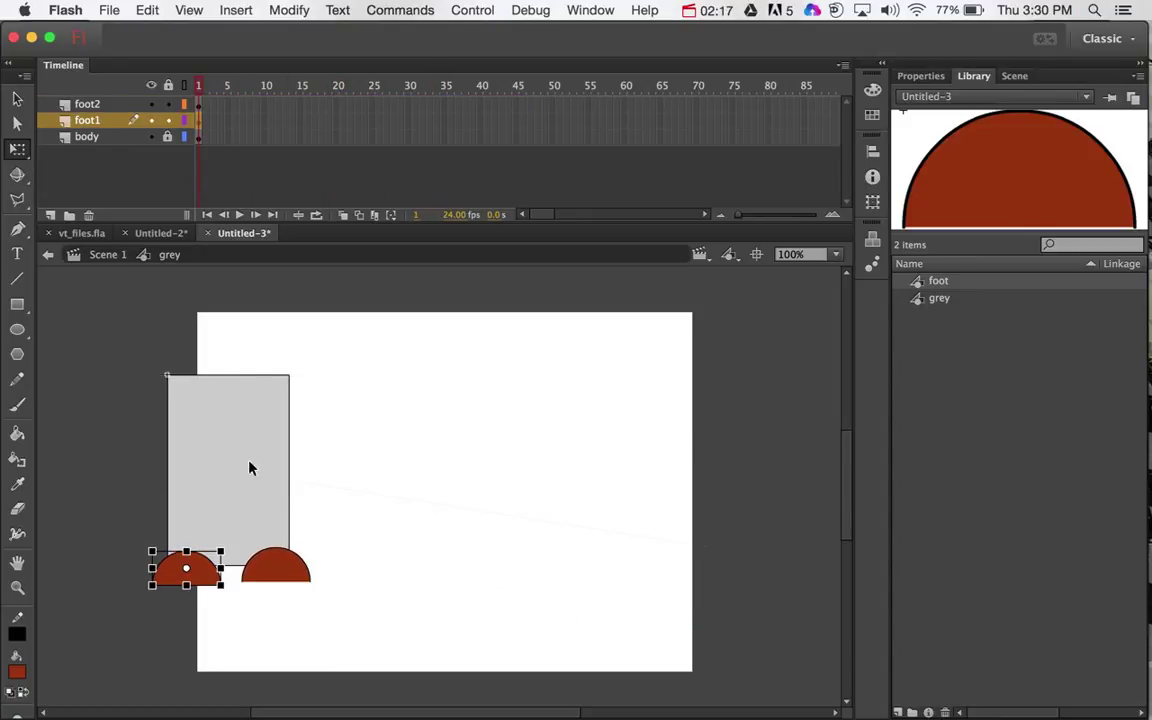
drag(305, 107, 305, 145)
right_click(302, 139)
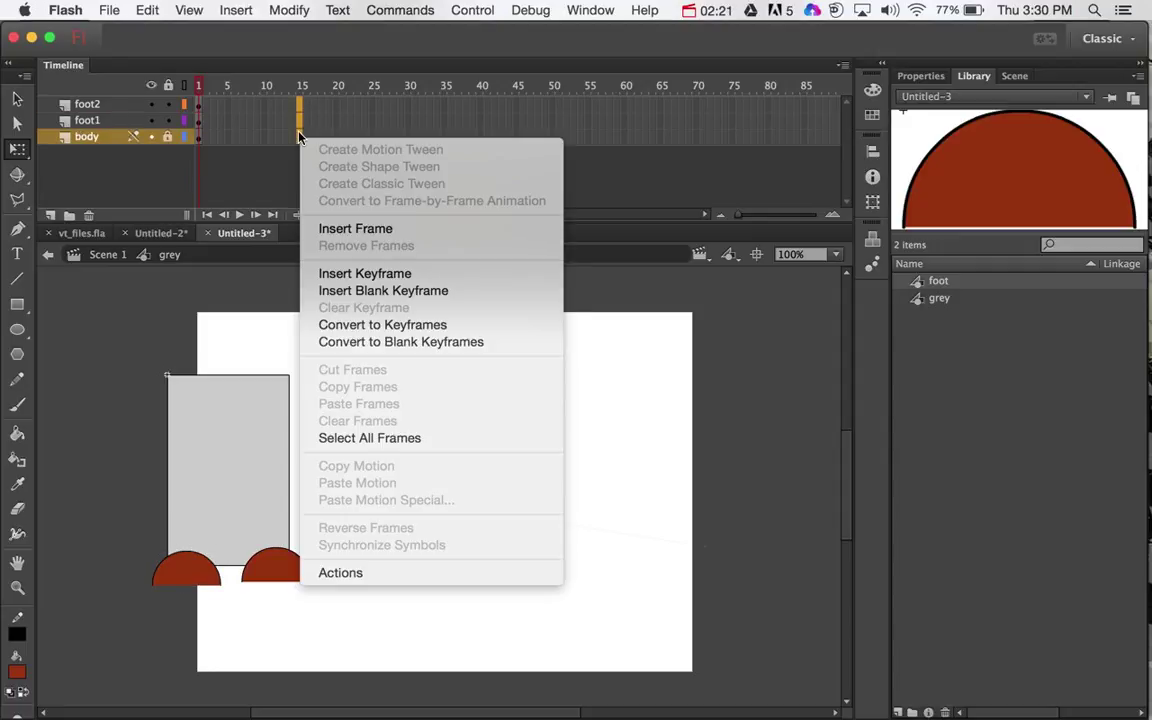
Step: Extend all three layers to frame 15 and add a motion tween to the right foot on foot2
click(350, 229)
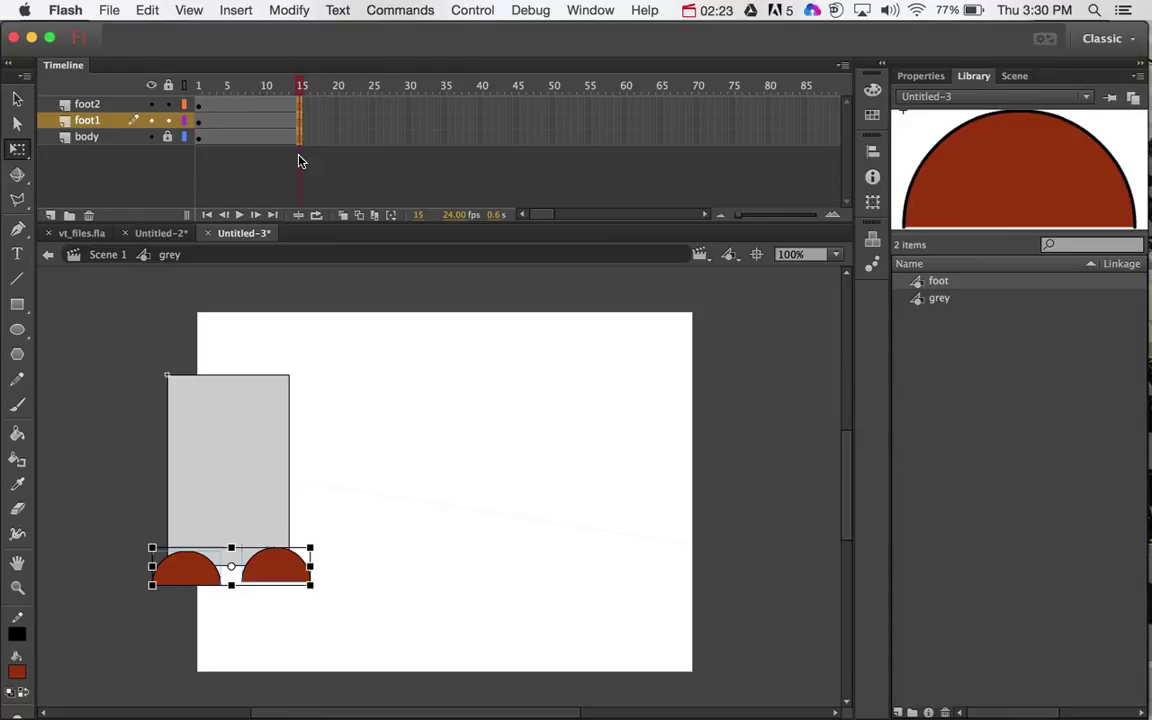
click(281, 105)
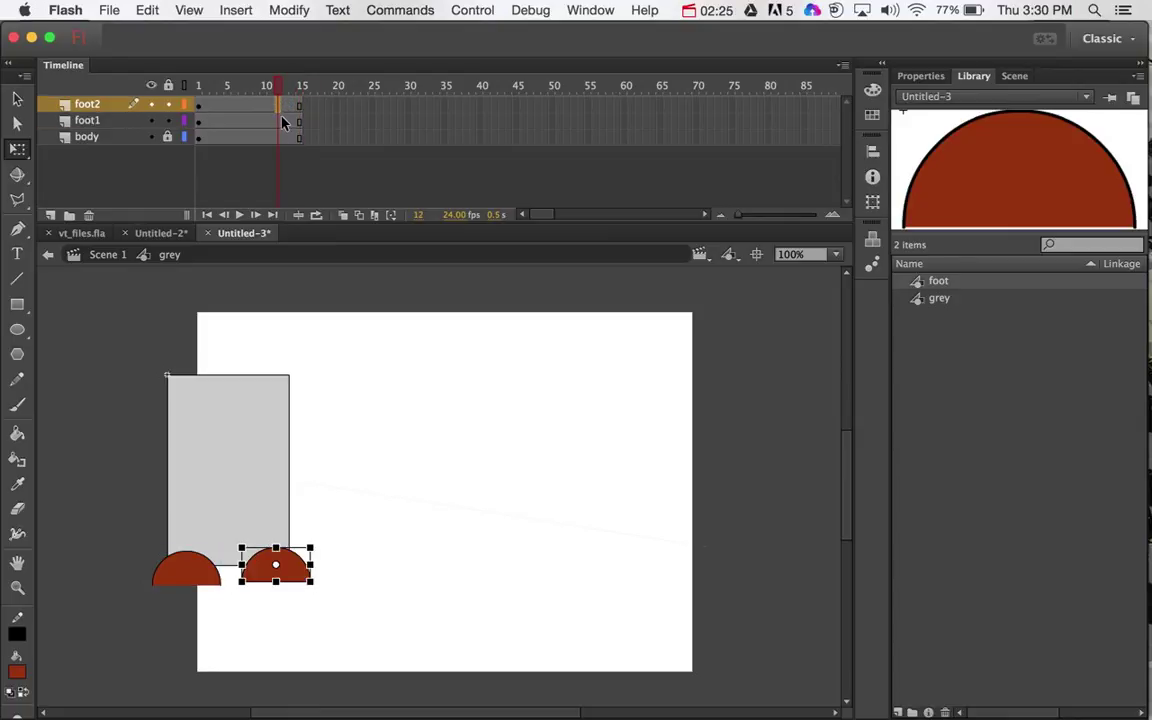
right_click(281, 106)
click(300, 118)
Step: Add a motion tween to the left foot on foot1 and move the playhead to frame 15
click(263, 121)
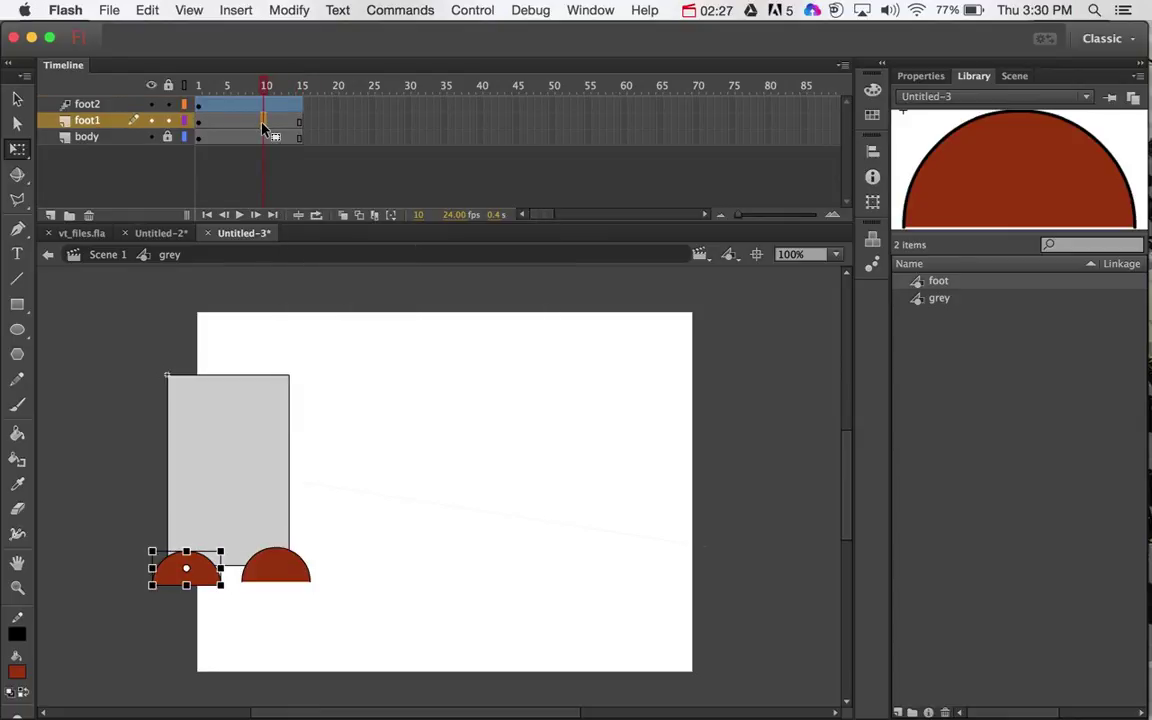
right_click(263, 126)
click(340, 141)
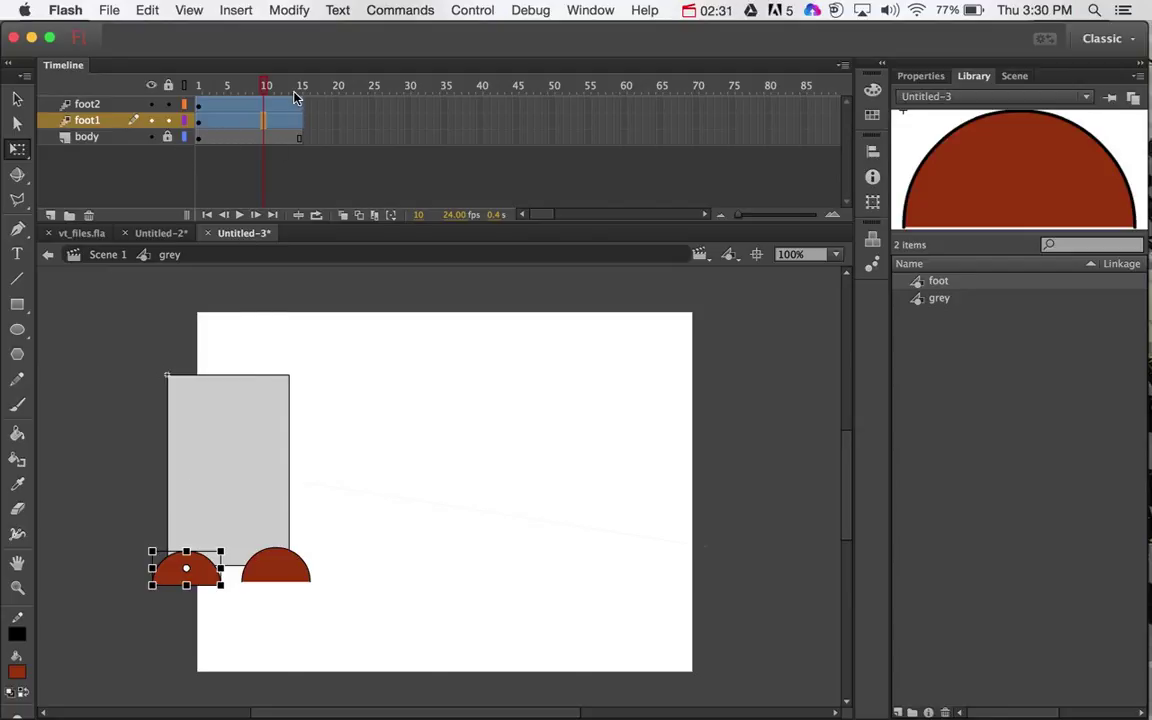
click(201, 104)
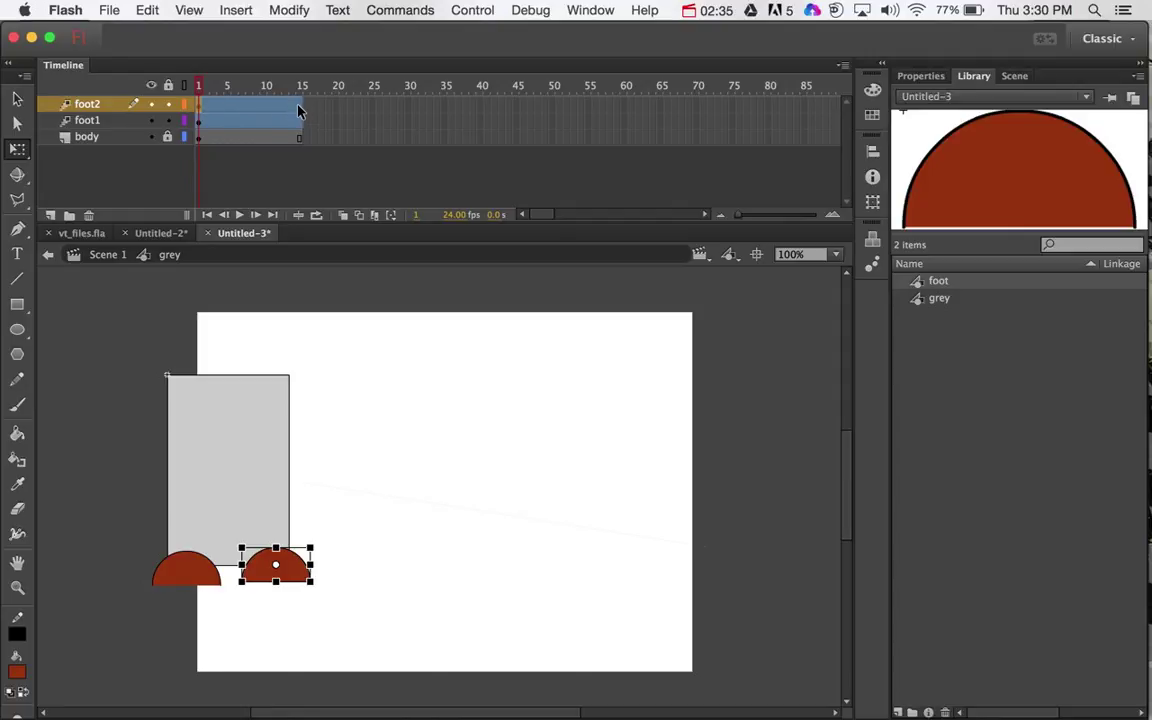
drag(297, 108, 299, 106)
Step: Insert an all-properties keyframe at frame 15 on foot2, undoing an accidental extra frame on foot1
right_click(298, 106)
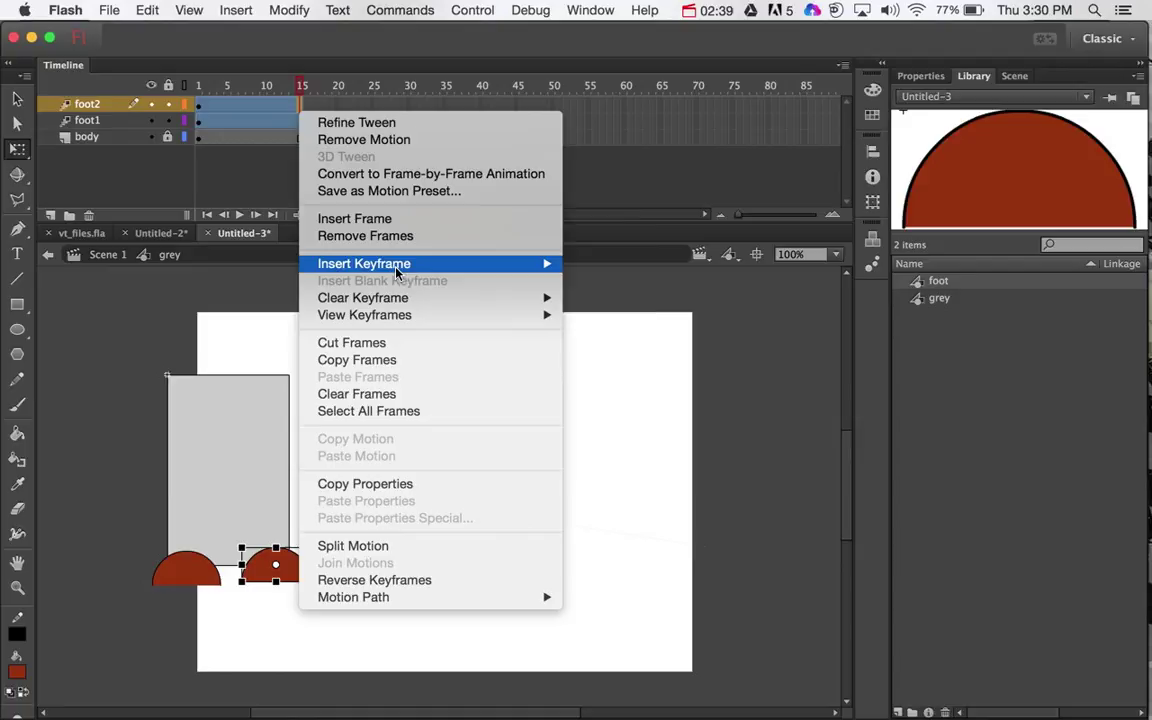
mouse_move(487, 264)
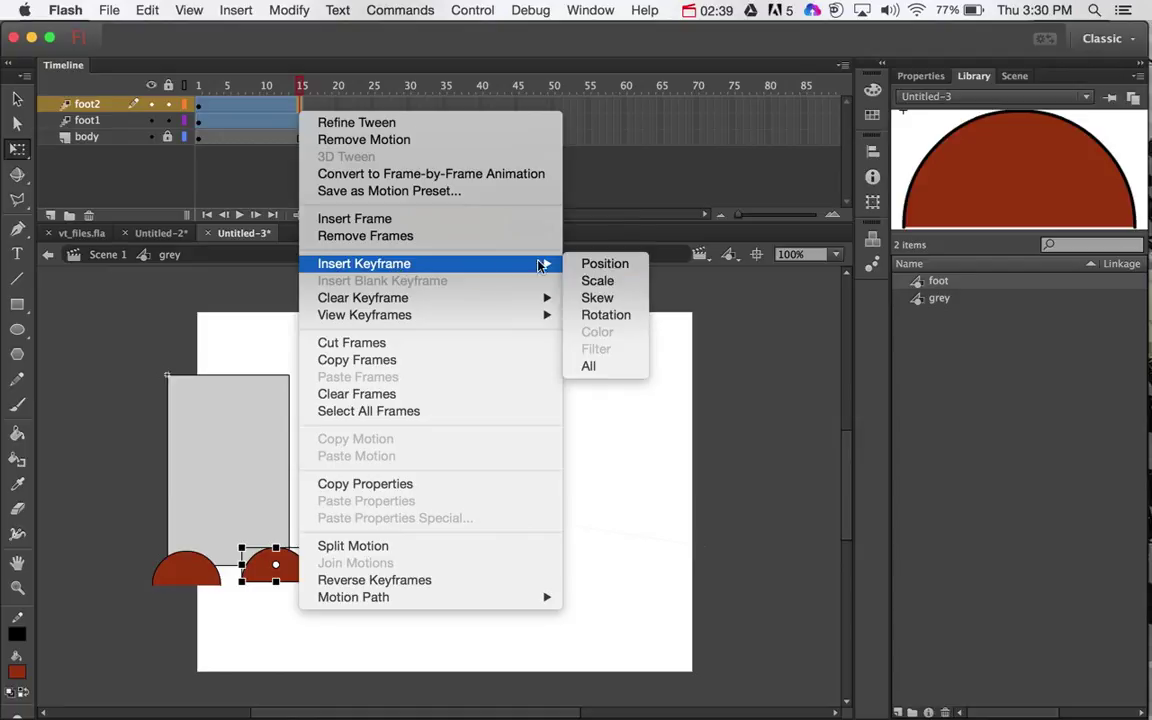
click(600, 368)
click(299, 122)
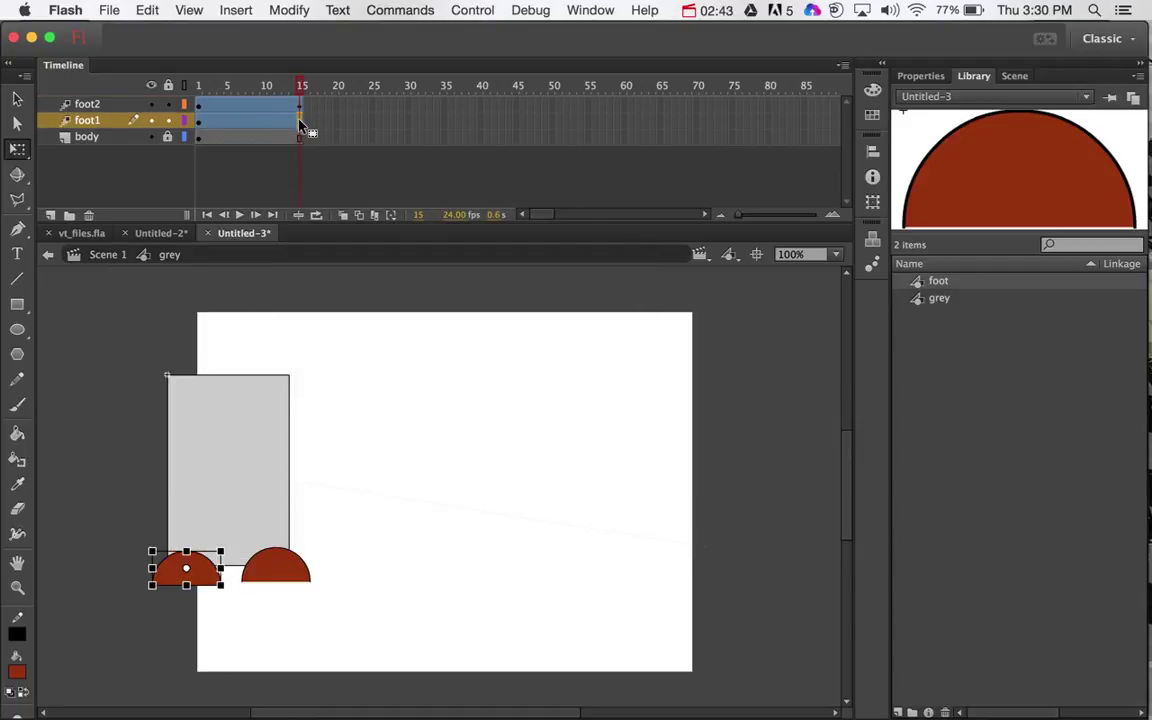
right_click(299, 124)
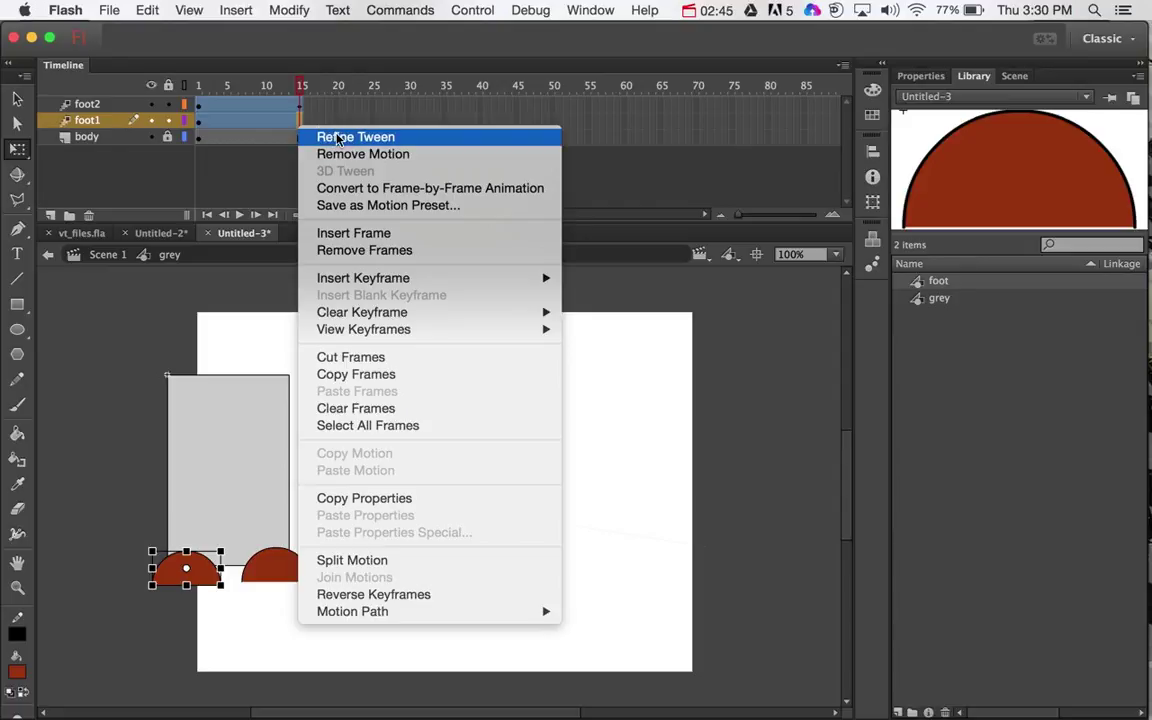
click(402, 237)
key(super+z)
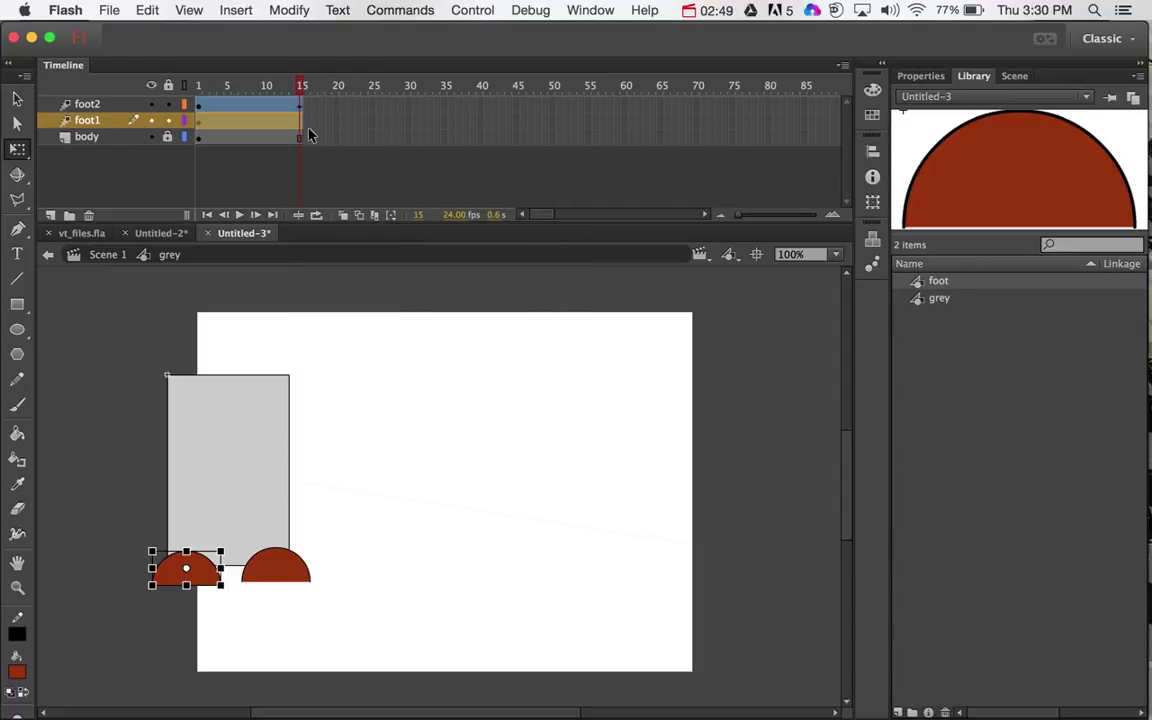
Step: Insert an all-properties keyframe at frame 15 on the foot1 tween and scrub to check the feet
click(300, 136)
click(300, 121)
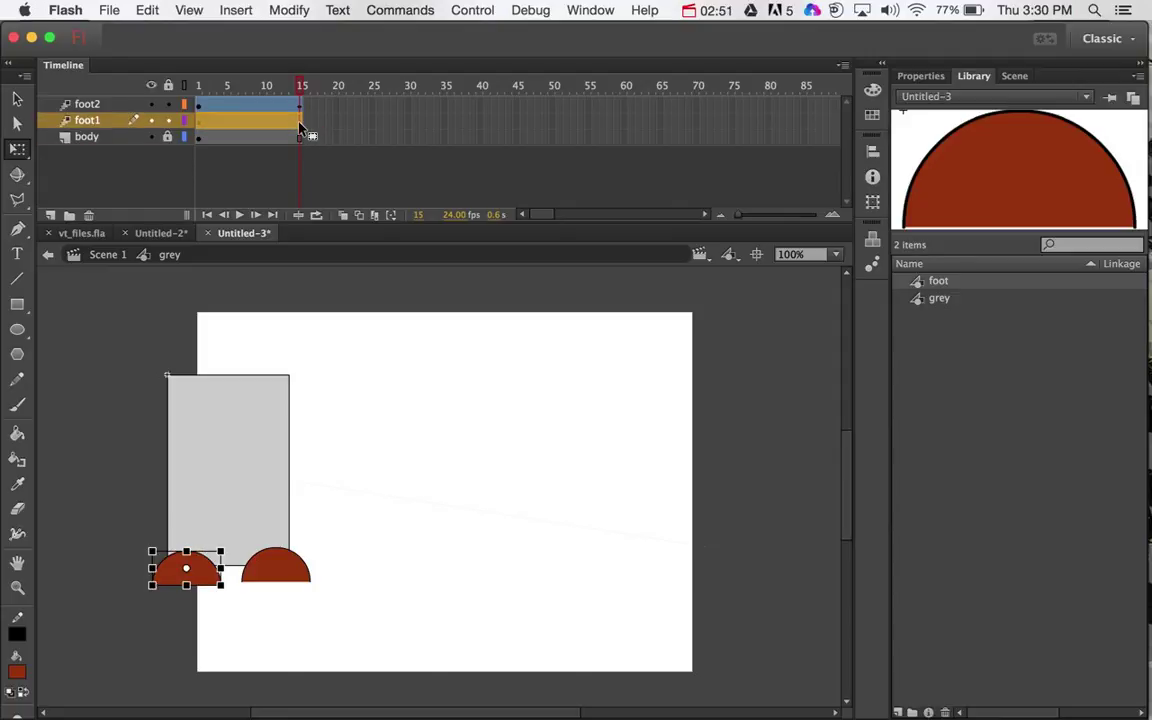
double_click(299, 124)
double_click(297, 122)
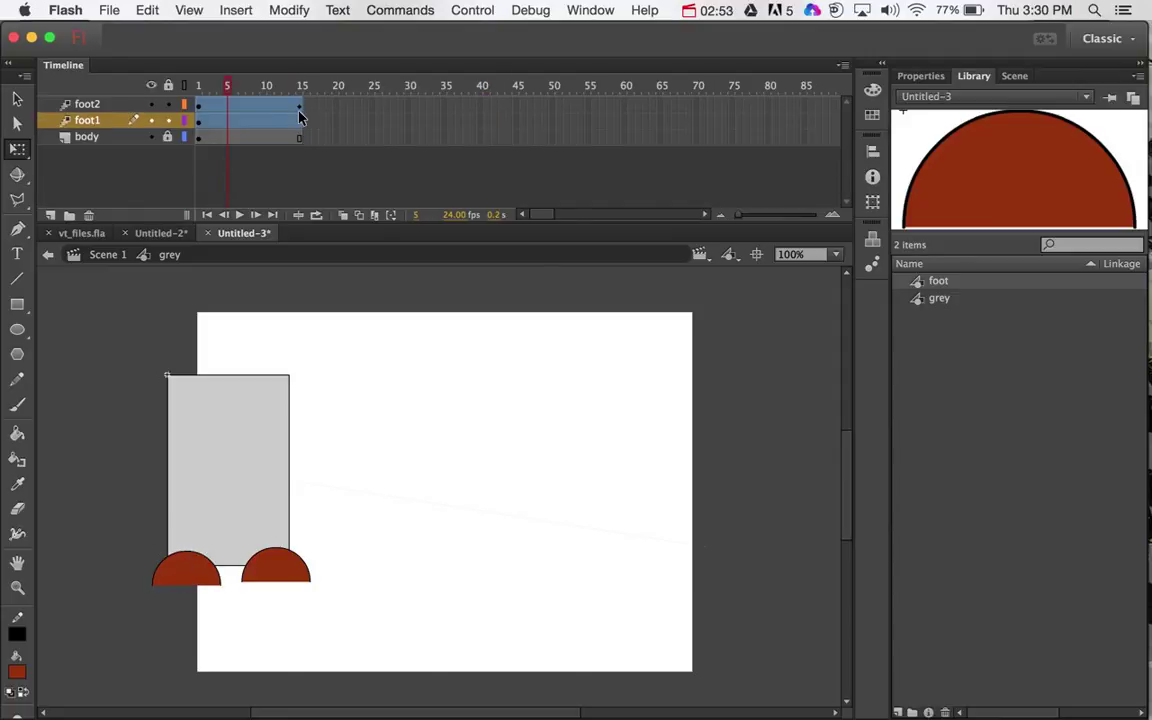
right_click(300, 122)
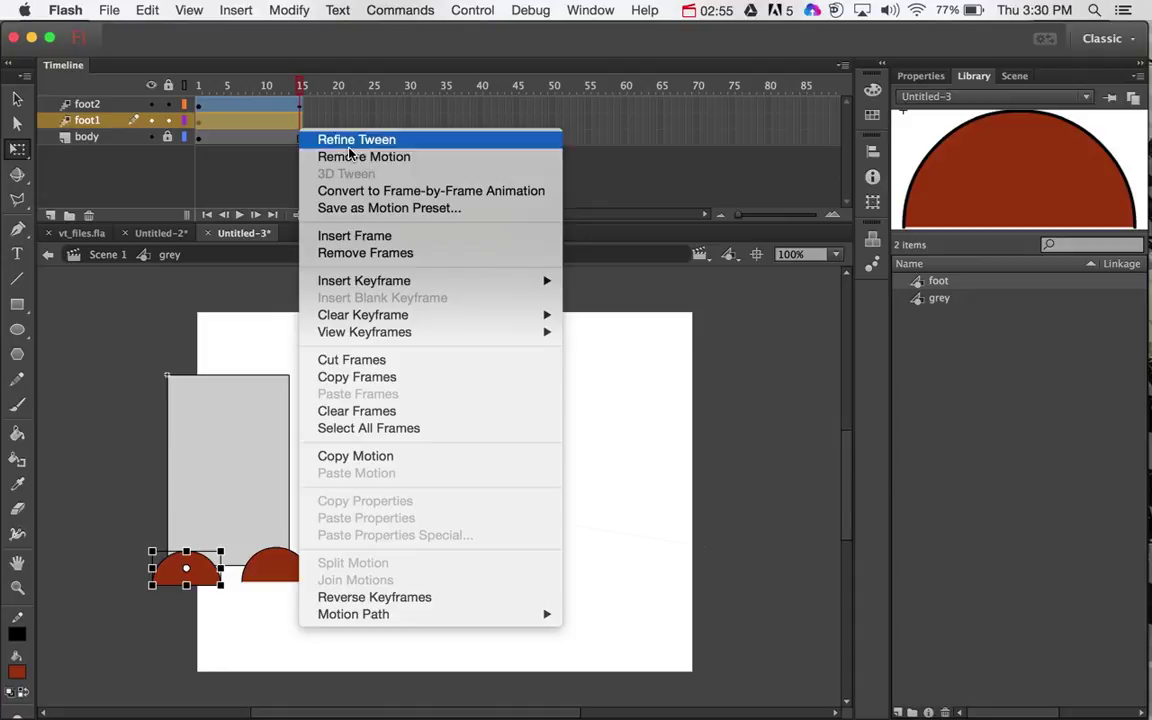
mouse_move(408, 290)
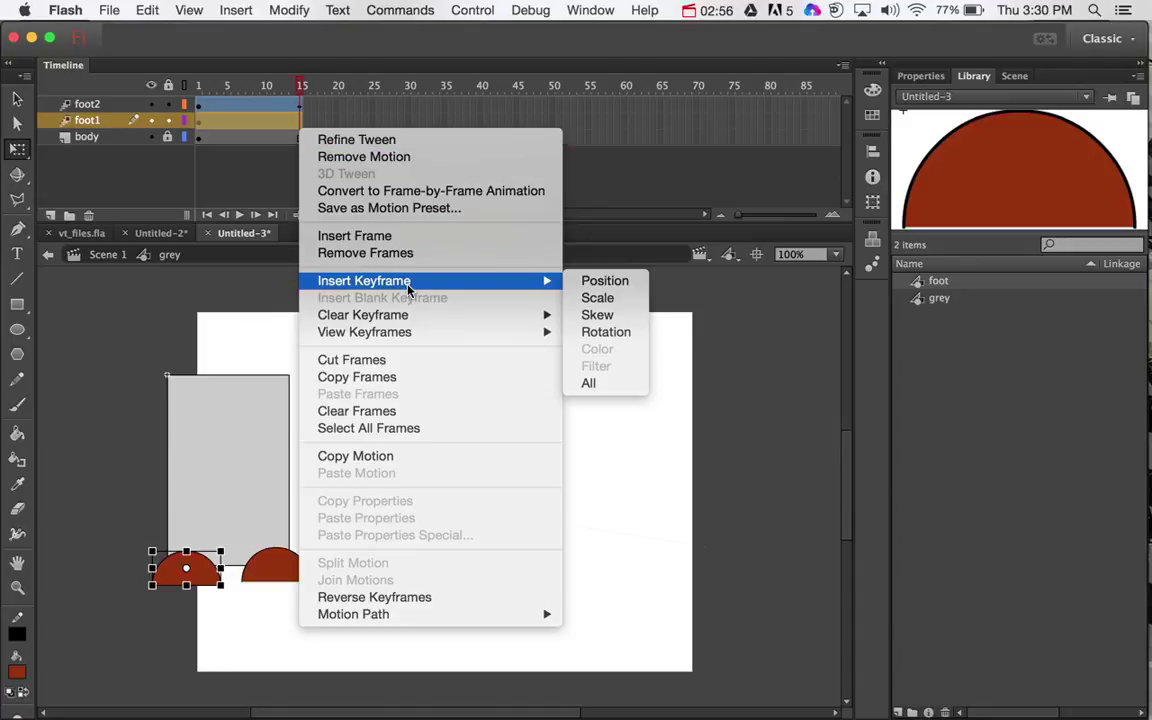
click(598, 383)
drag(300, 88, 251, 95)
Step: At frame 8, raise the left foot and lower the right foot, then play the stepping loop
click(265, 125)
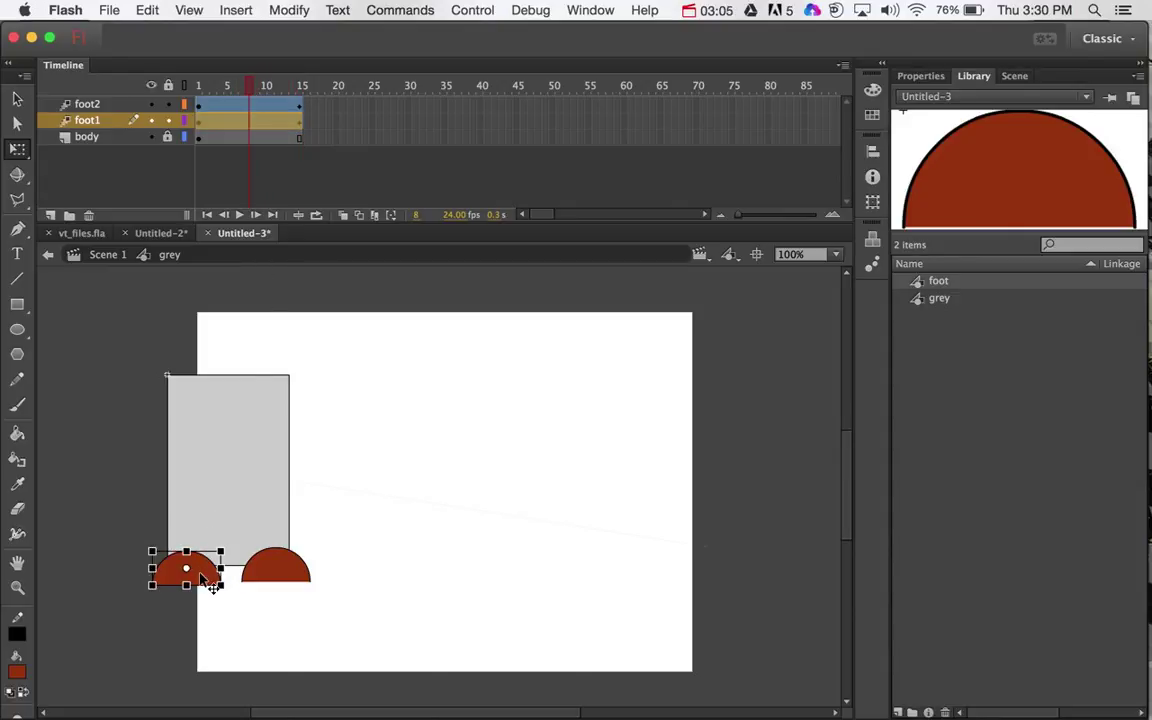
drag(208, 574, 201, 561)
click(285, 581)
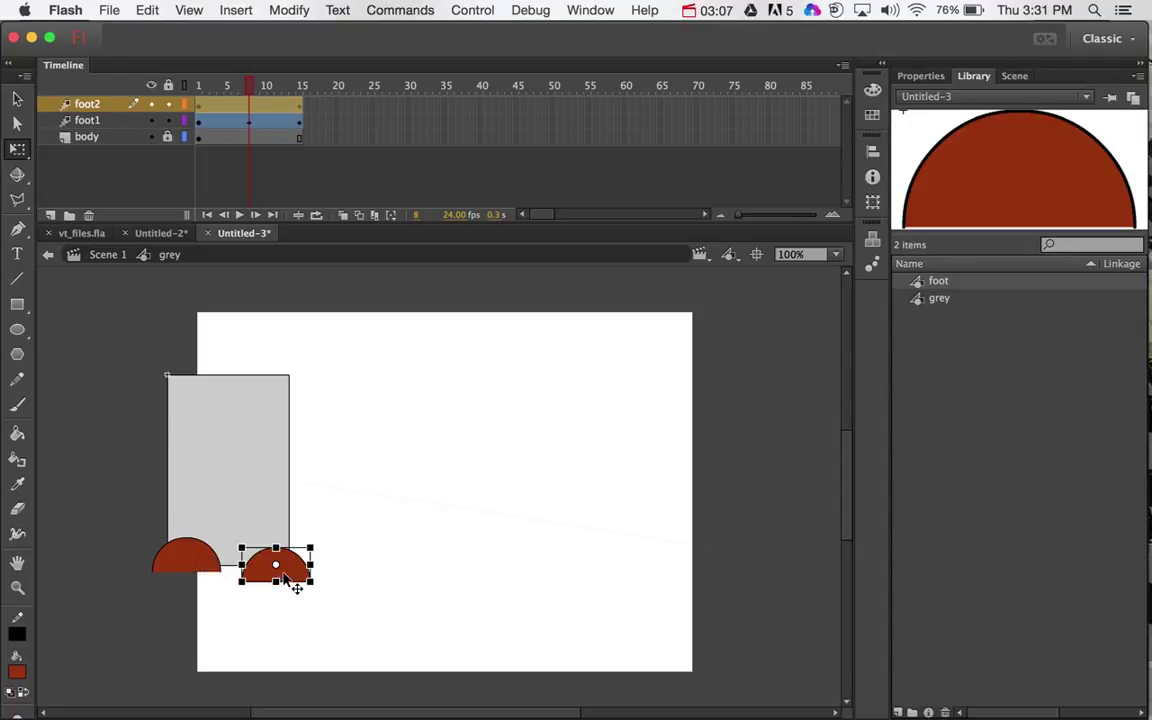
drag(289, 577, 292, 582)
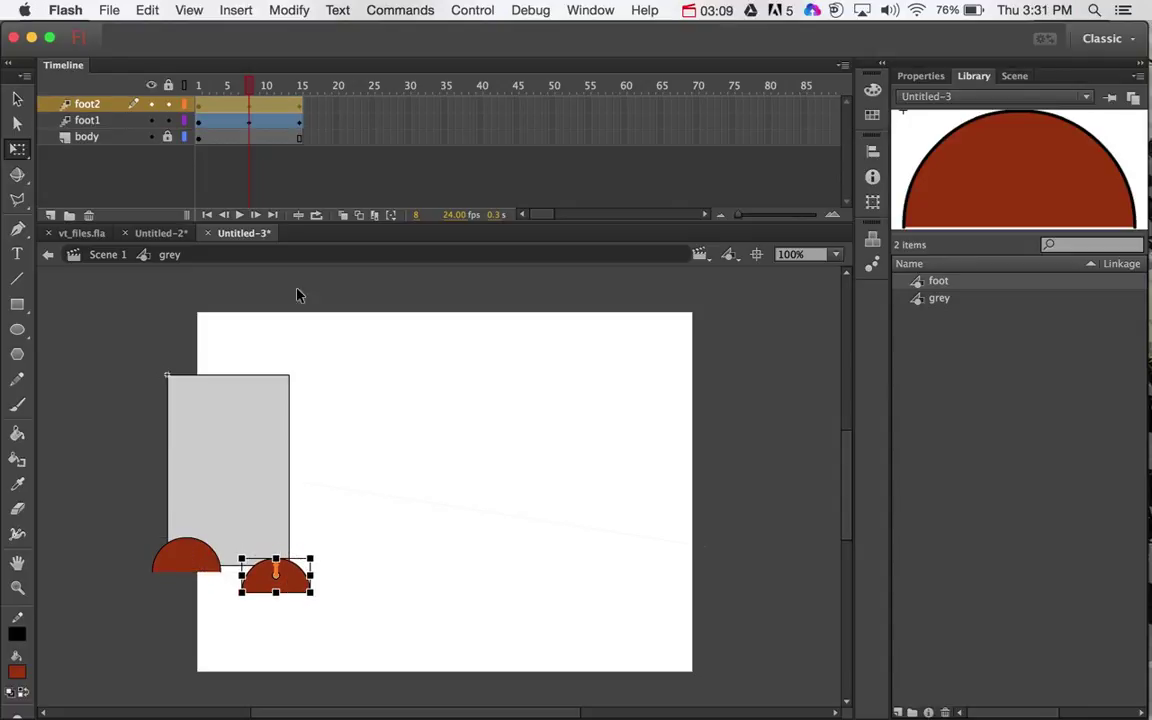
drag(245, 90, 190, 108)
key(Return)
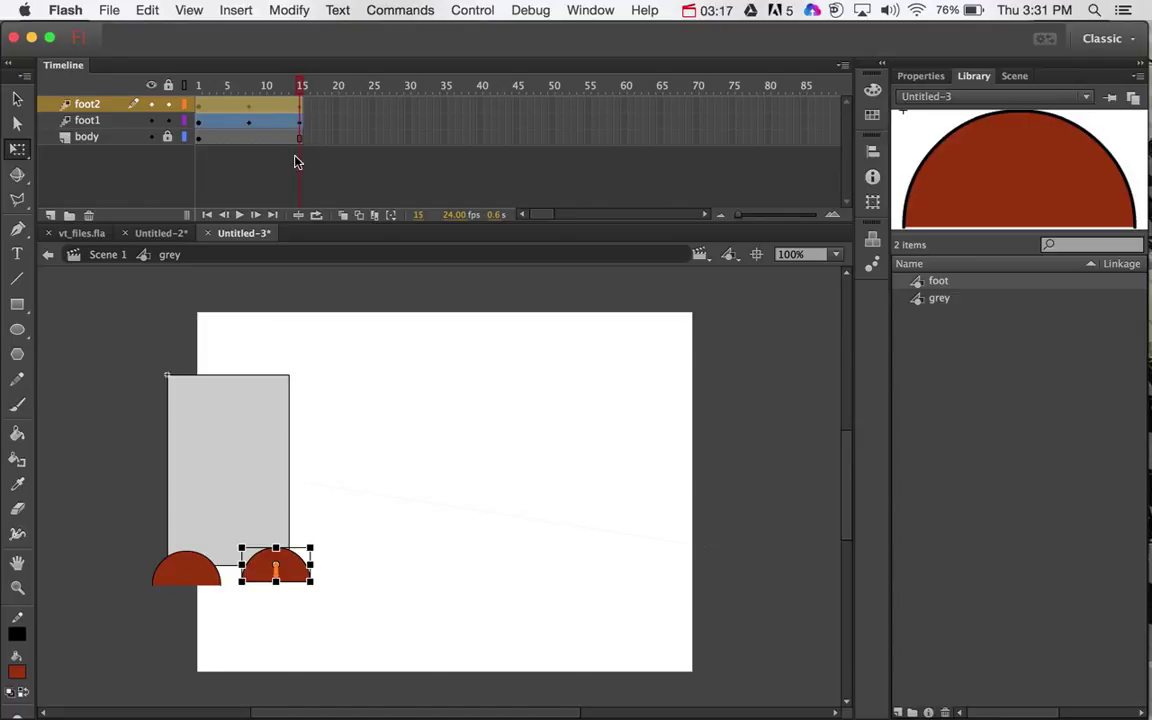
Step: Back on the main scene, lock Layer 1 and add a new Layer 2 above it
click(107, 255)
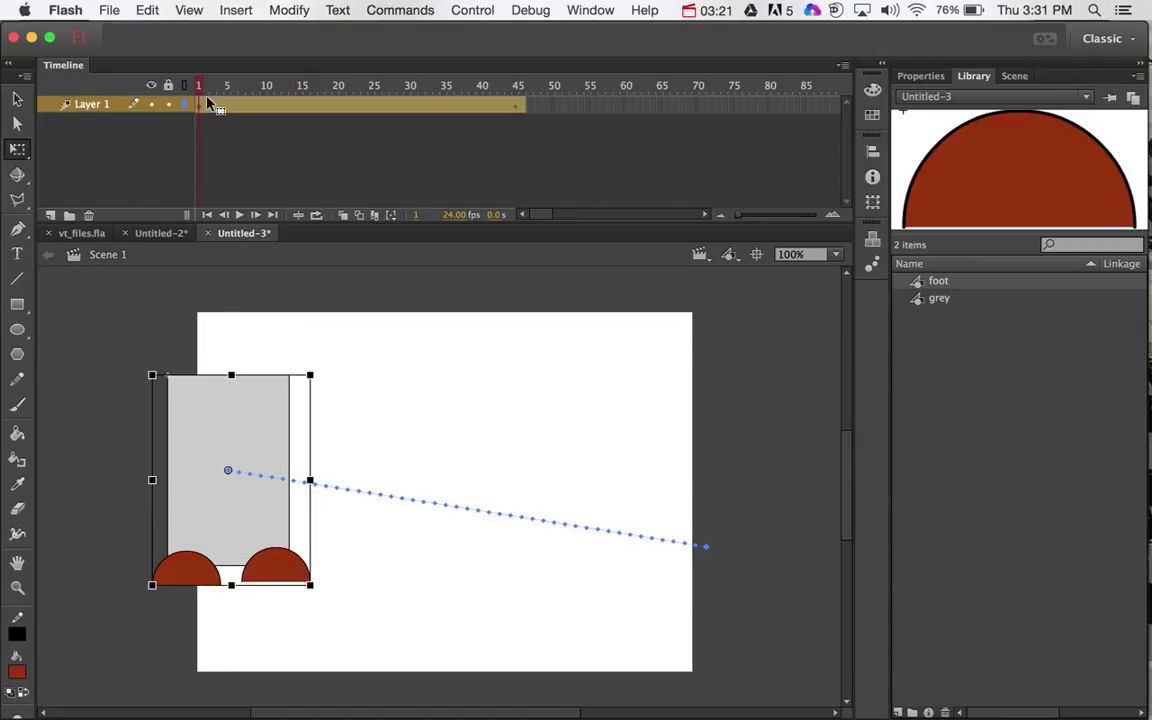
drag(203, 88, 97, 123)
click(168, 104)
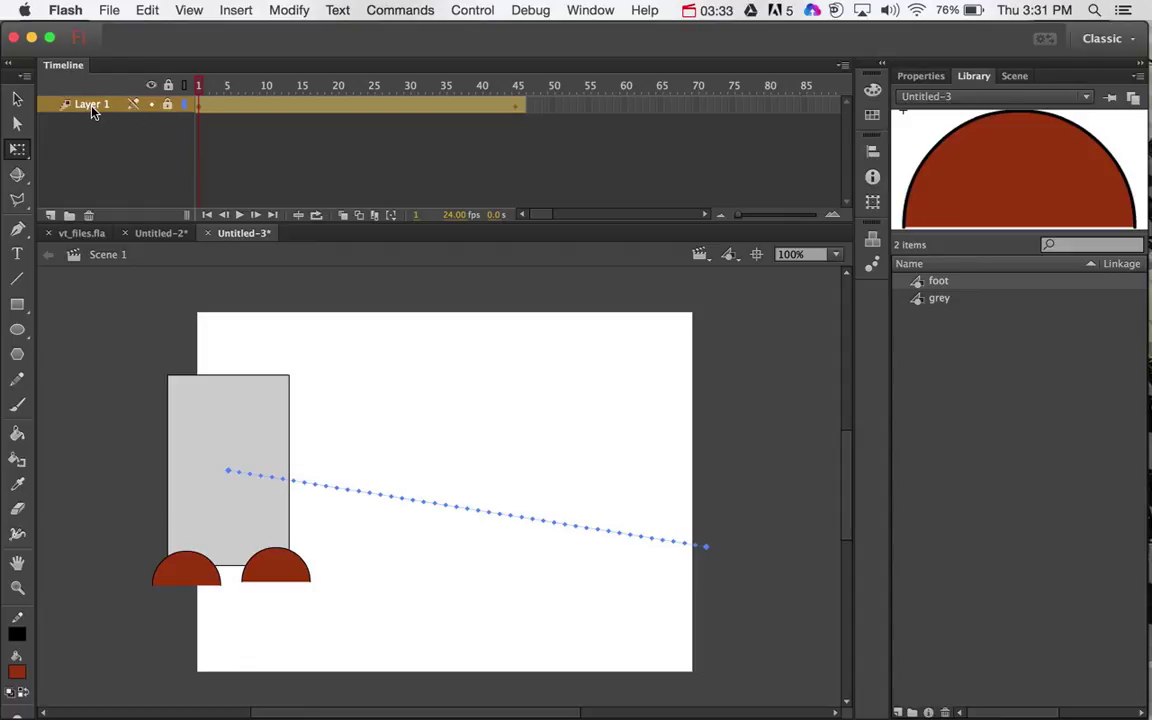
click(50, 214)
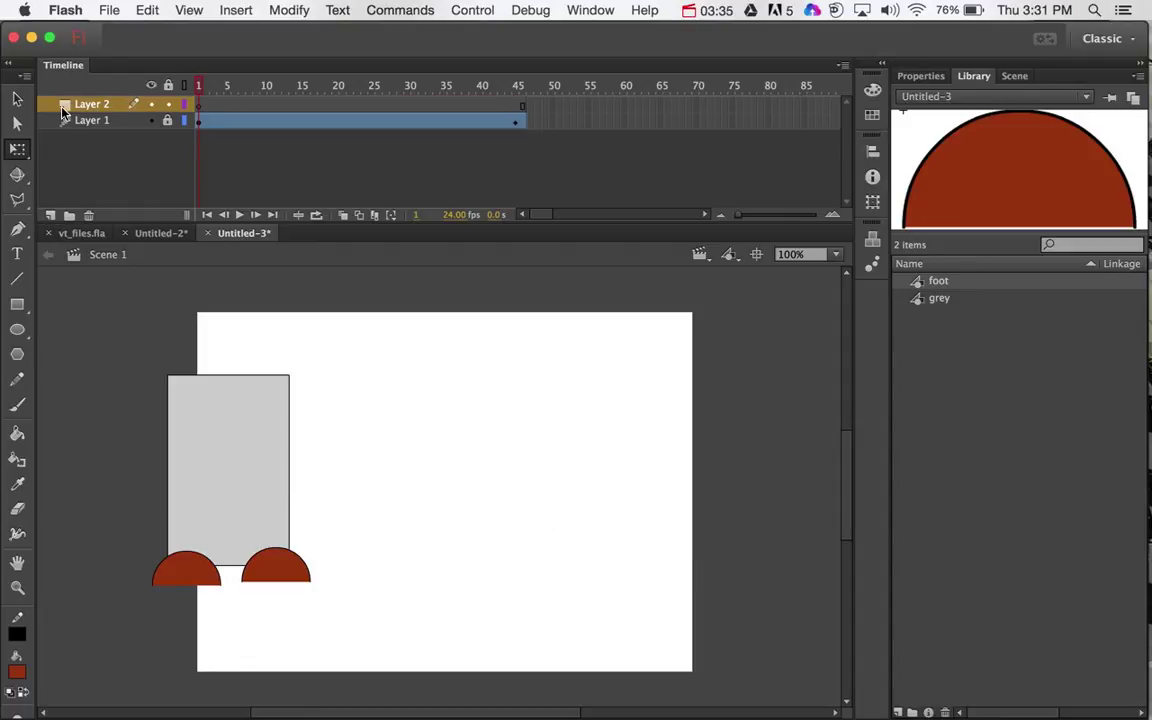
Step: Draw a turquoise rectangle to the right of the grey character
click(17, 304)
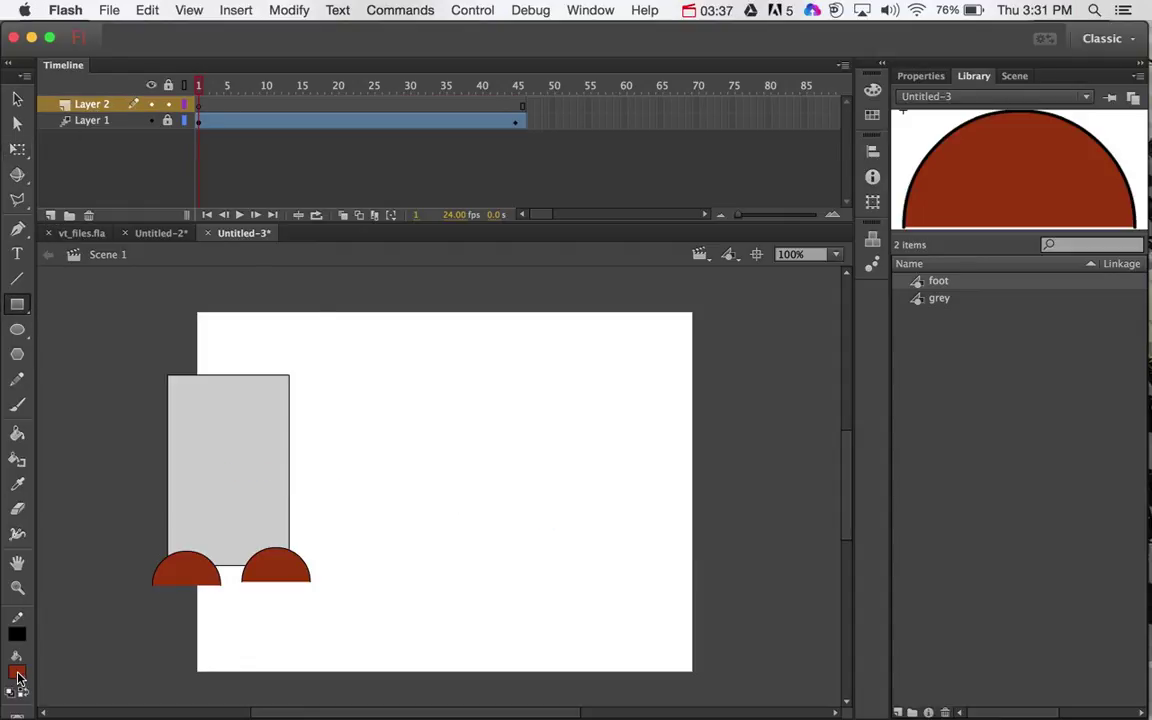
click(17, 674)
click(196, 339)
drag(456, 422, 562, 472)
drag(614, 505, 730, 539)
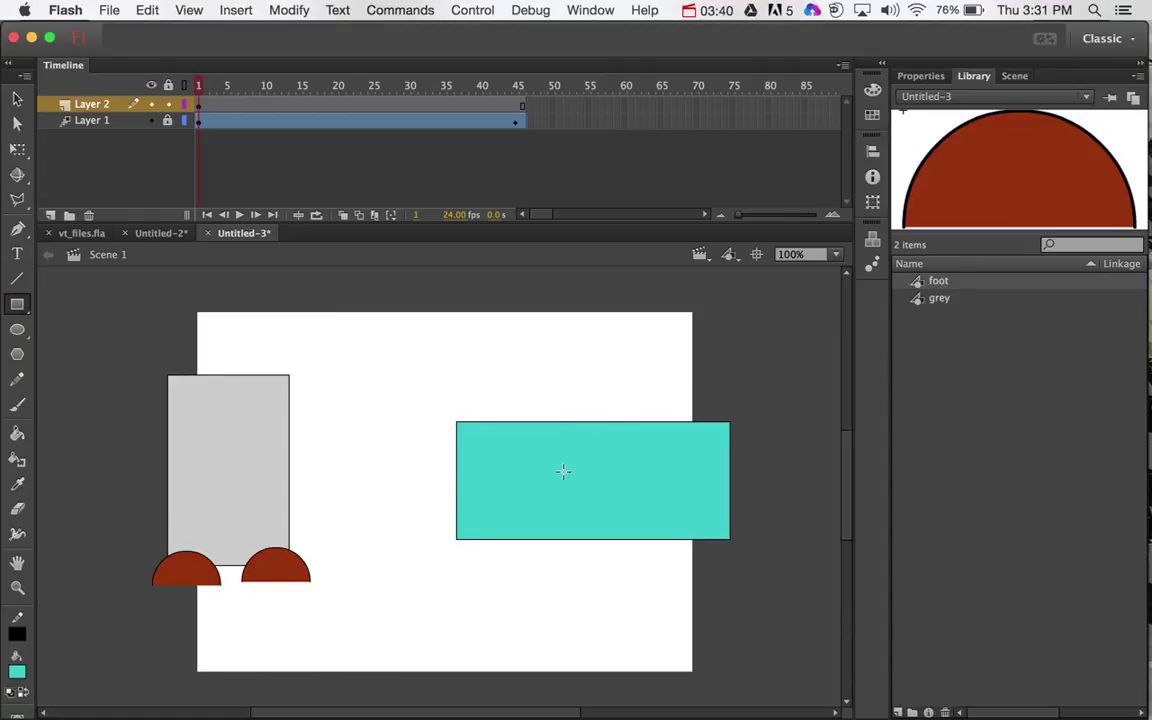
Step: Convert the turquoise rectangle into a graphic symbol named car
click(17, 98)
drag(429, 388, 789, 591)
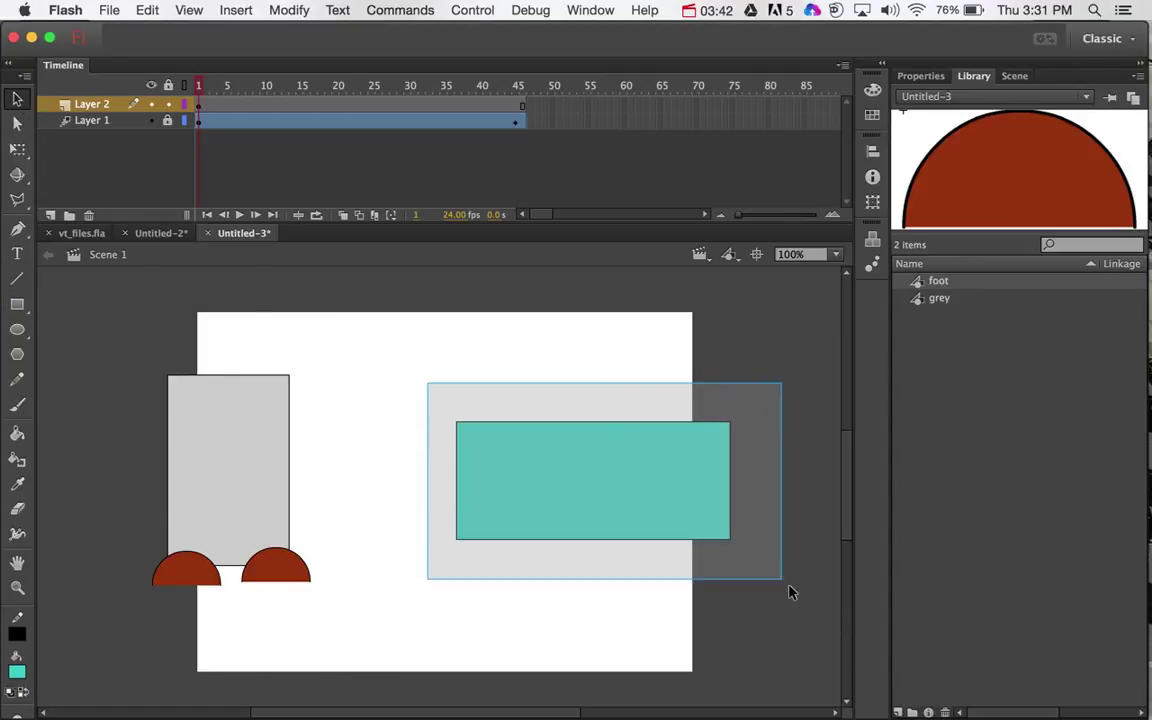
right_click(688, 530)
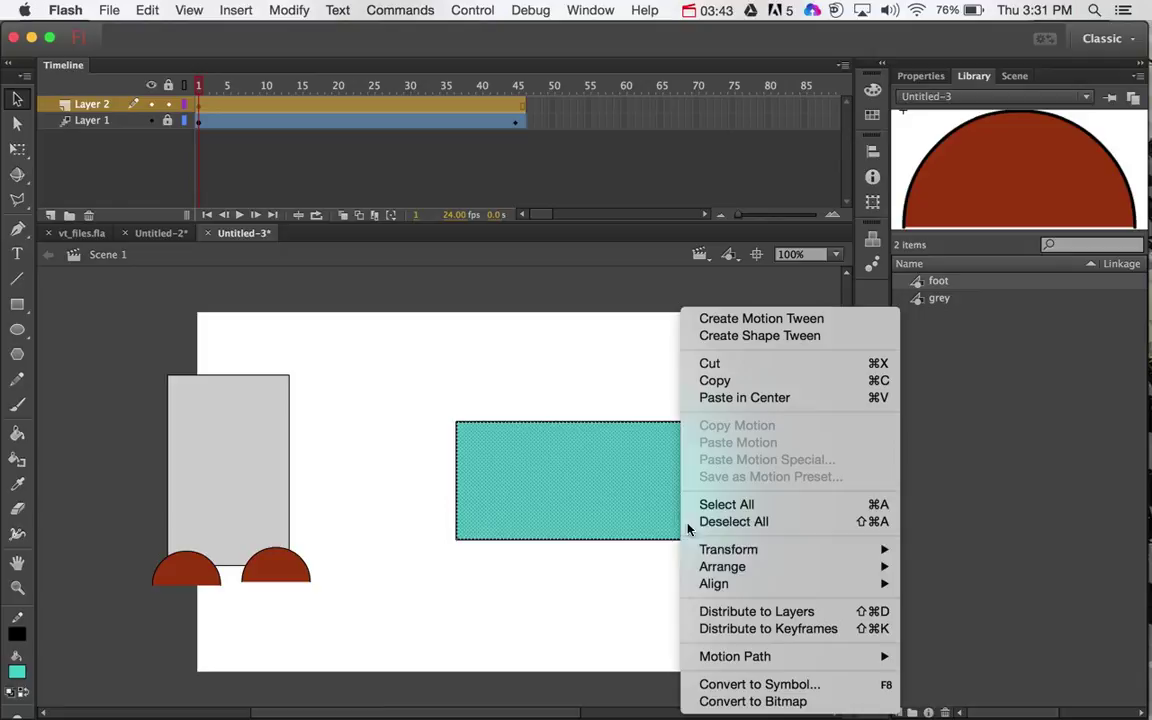
click(760, 684)
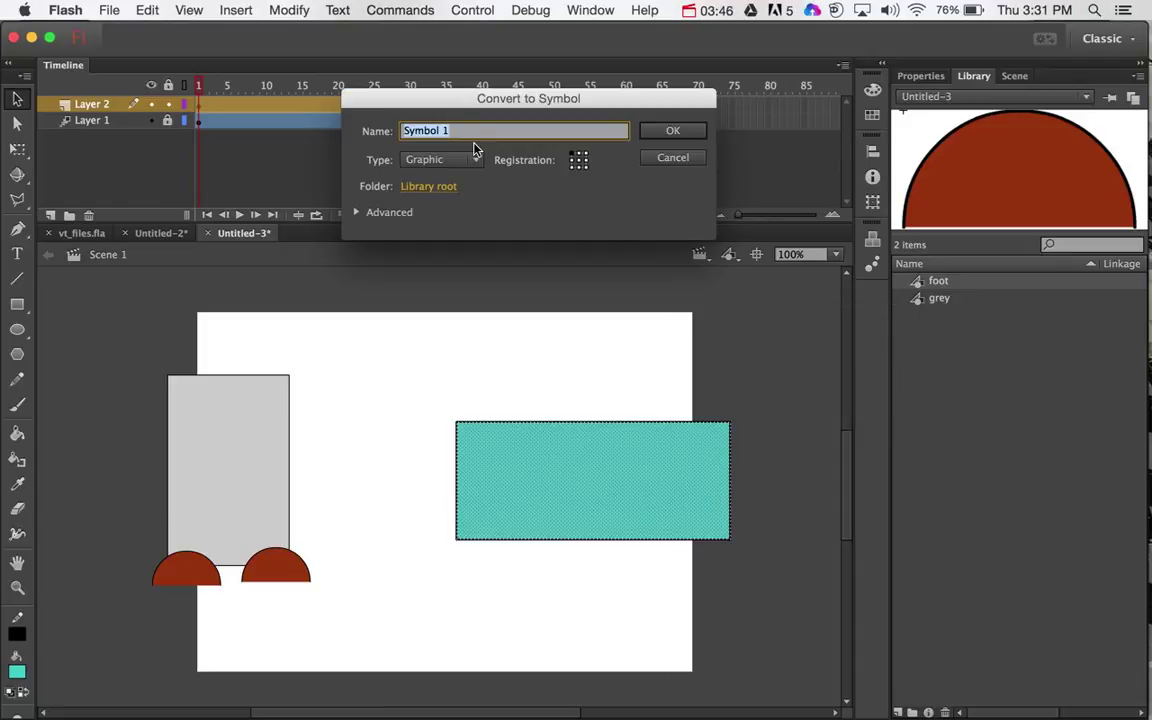
text(car)
key(Return)
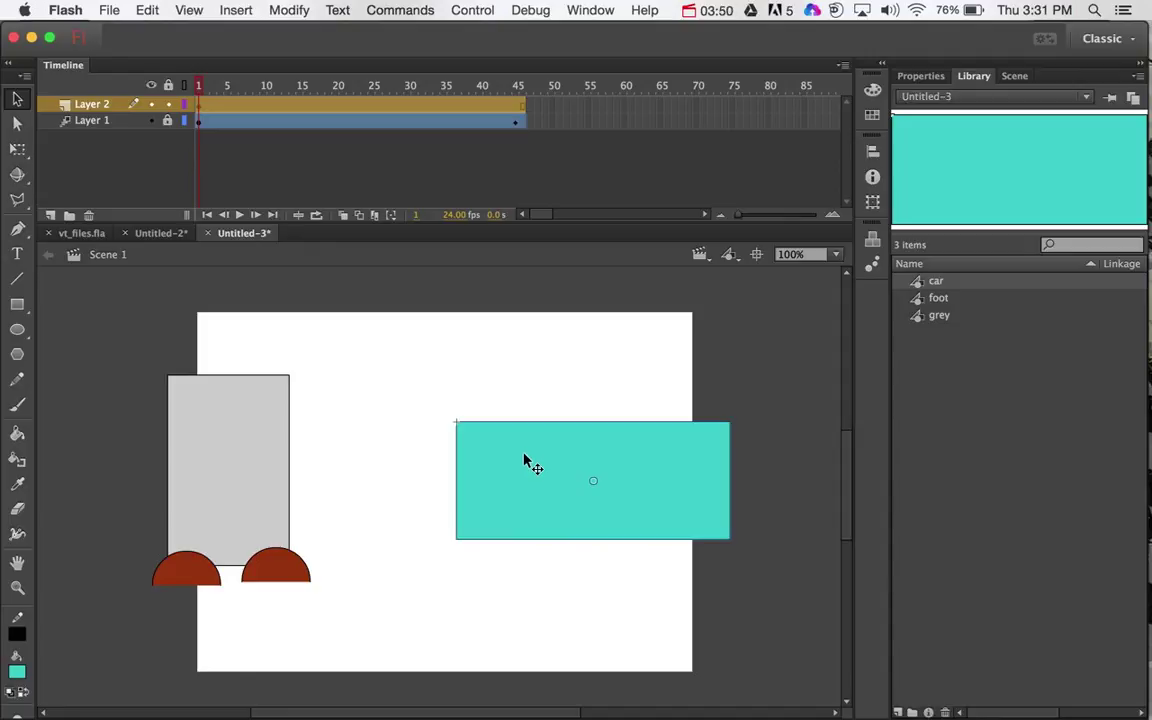
Step: Open the car symbol for editing and add new layers inside it
drag(527, 462, 556, 490)
double_click(568, 502)
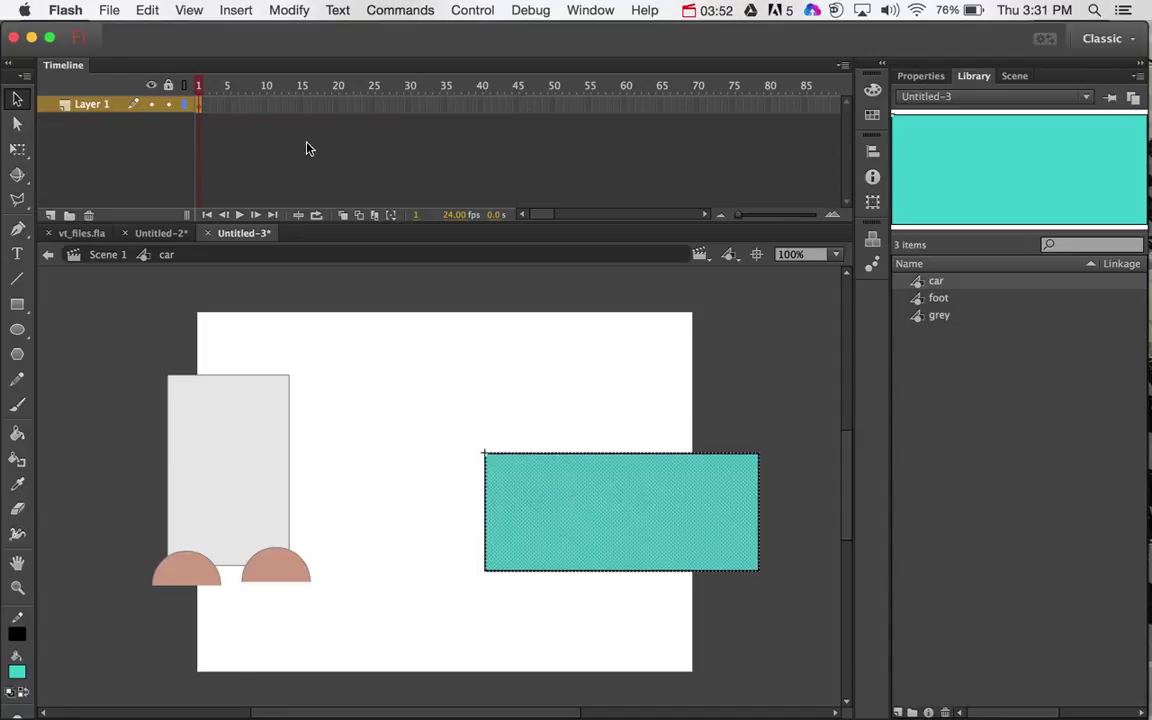
click(50, 215)
click(50, 215)
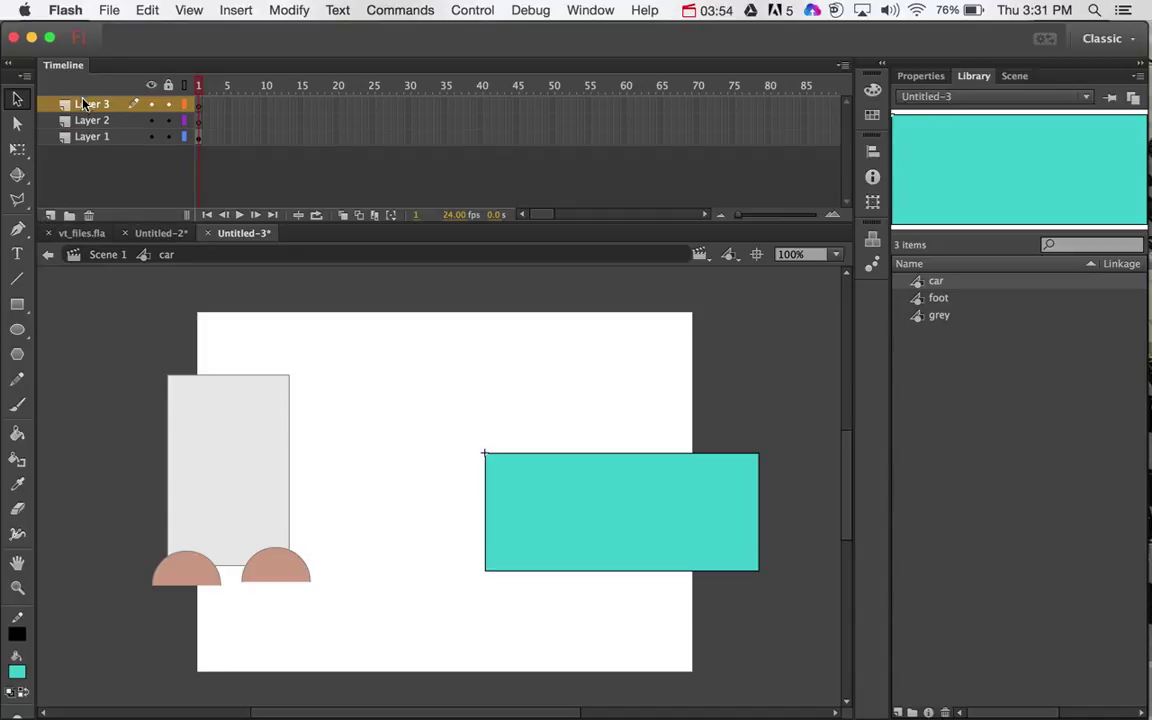
Step: Rename the car symbol's three layers w, w2 and f
double_click(88, 105)
text(w)
click(90, 121)
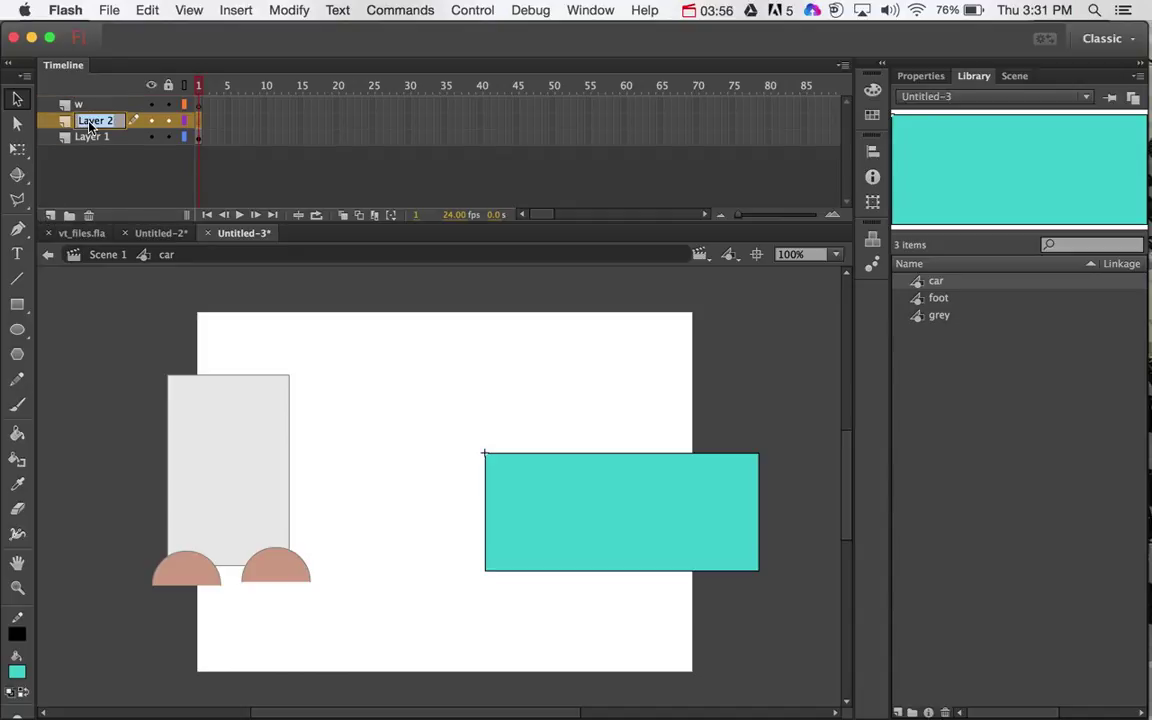
text(w2)
double_click(93, 138)
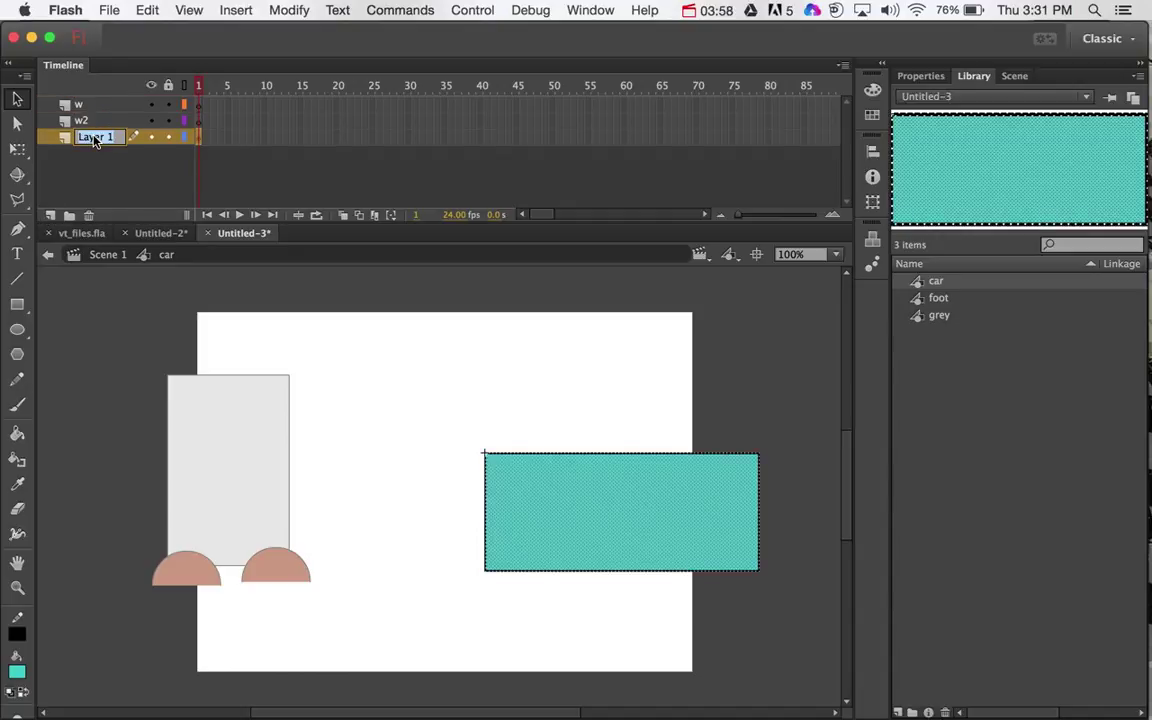
text(f)
click(100, 168)
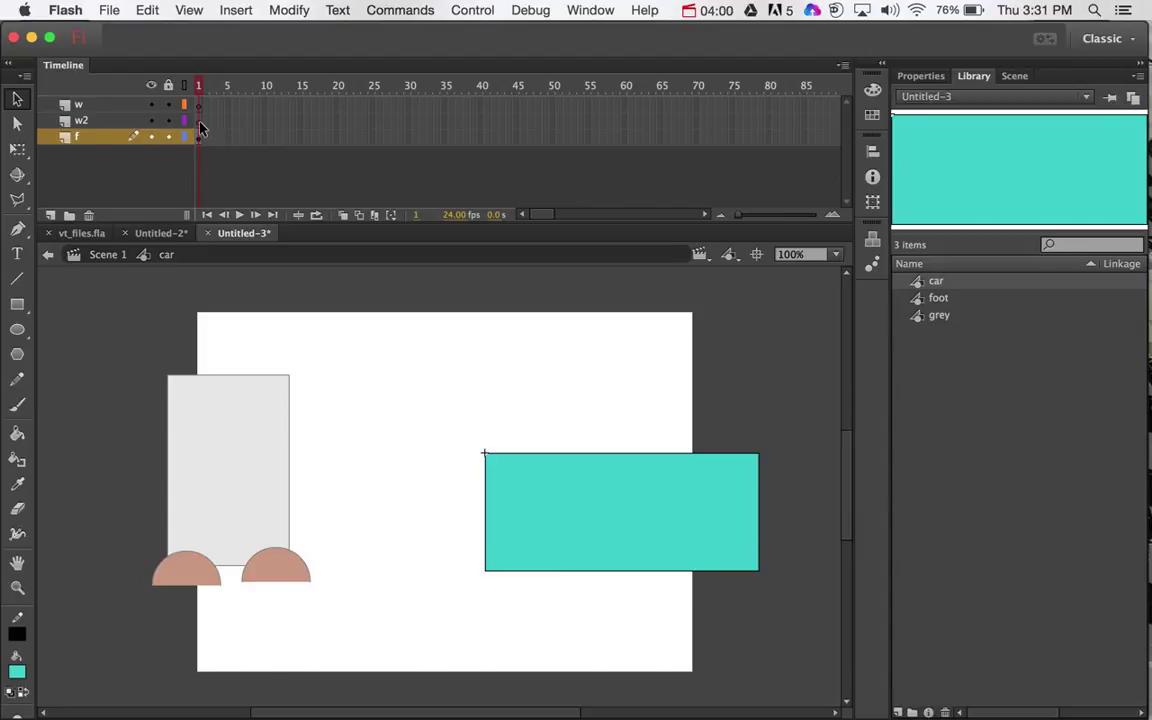
Step: On layer w2, draw a circle above the car body and make it grey
click(197, 121)
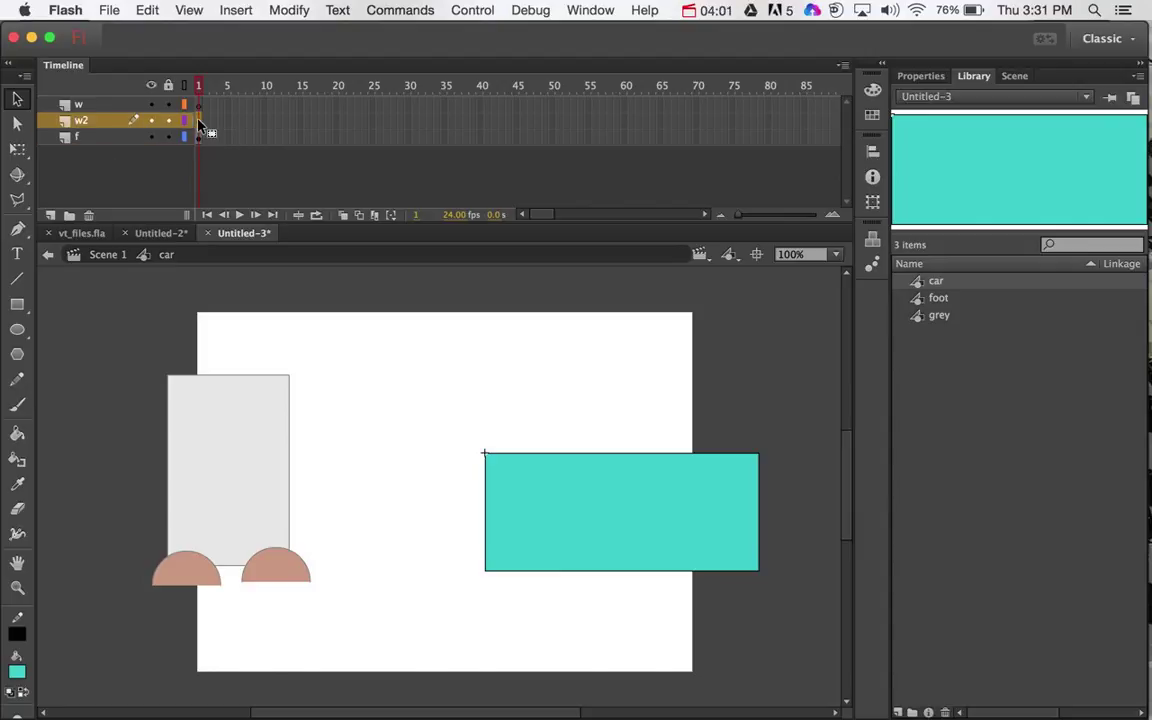
click(17, 329)
drag(349, 373, 430, 460)
key(v)
double_click(399, 432)
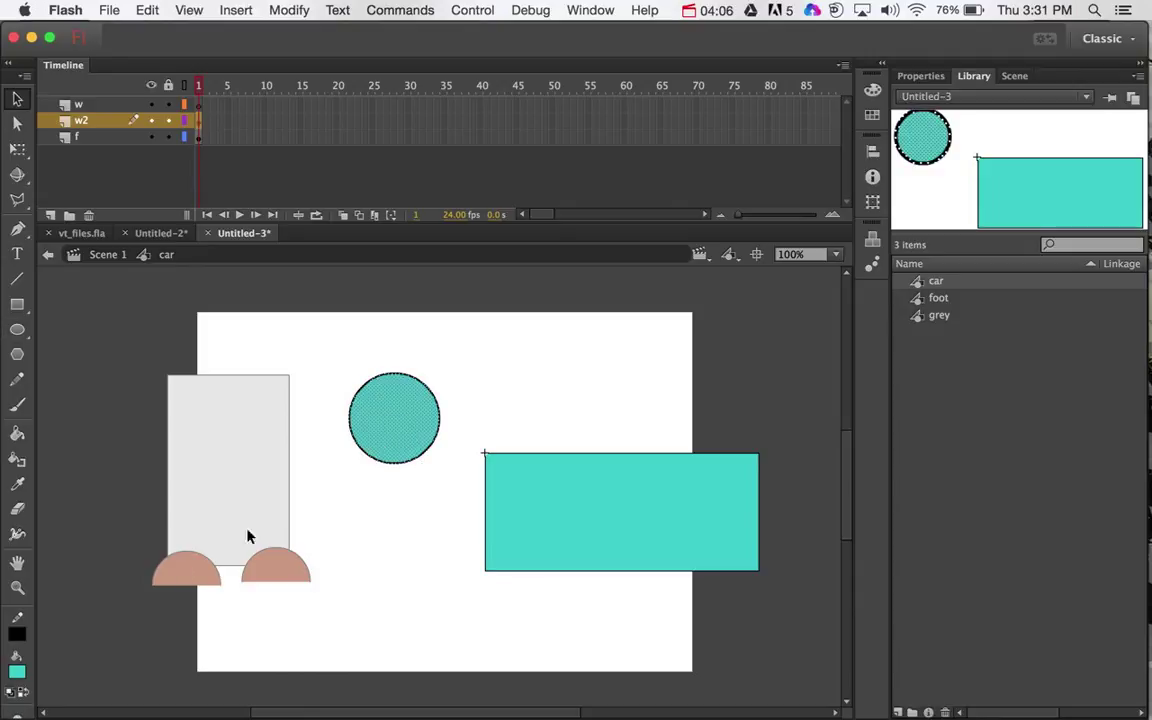
click(14, 673)
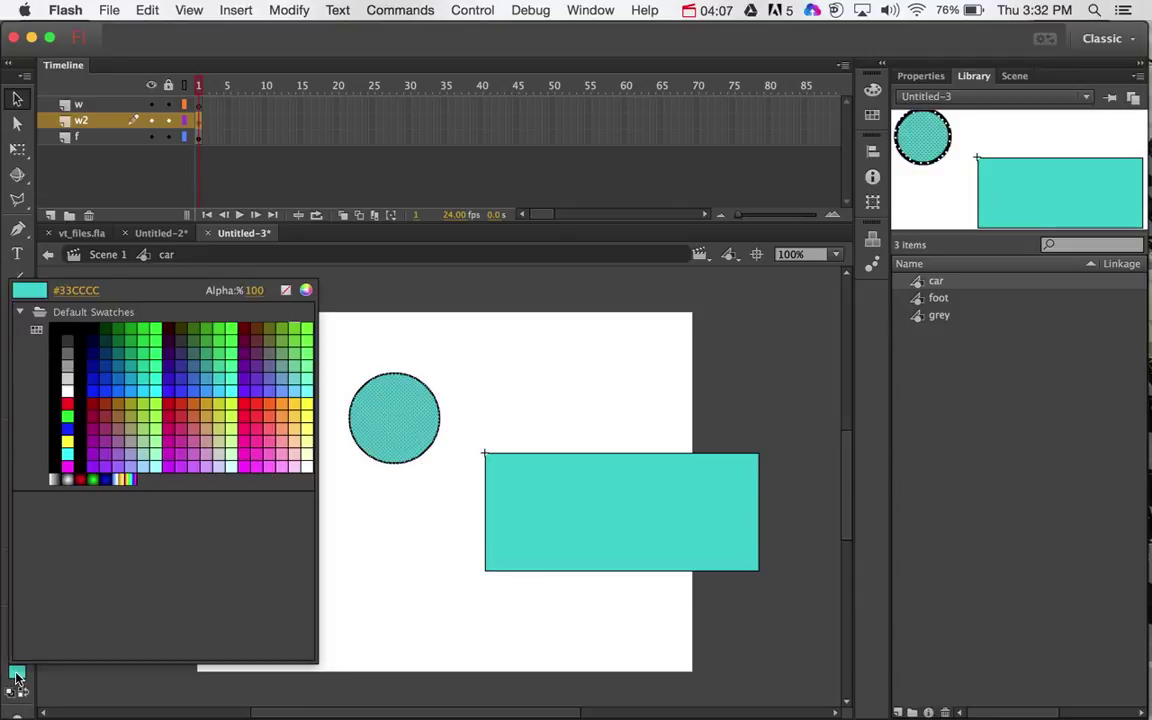
click(62, 332)
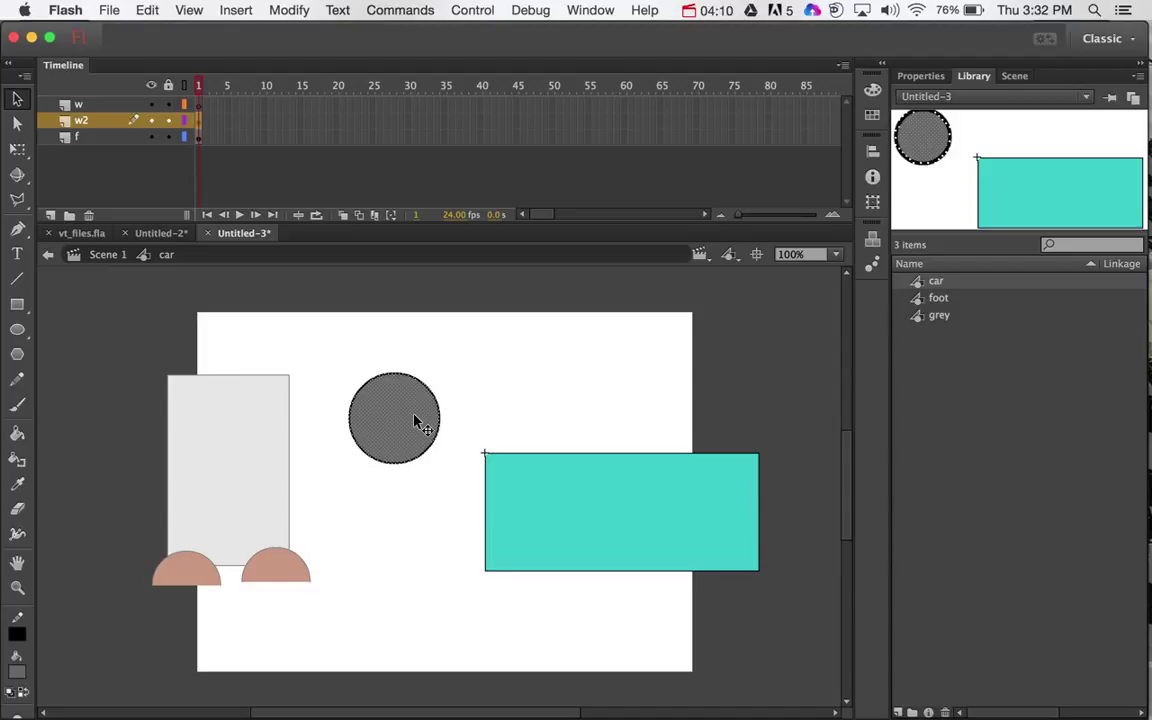
Step: Copy the circle to the left, shrink its fill inside the outline, and delete the extra circle
drag(396, 416, 303, 411)
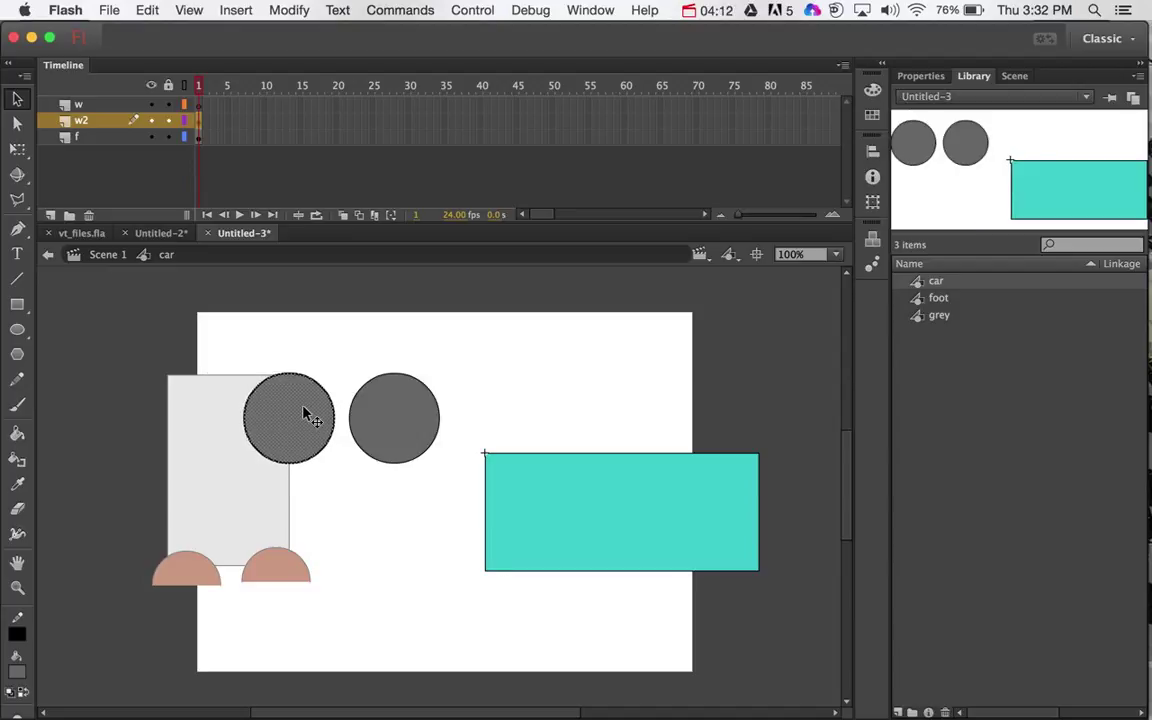
key(super+z)
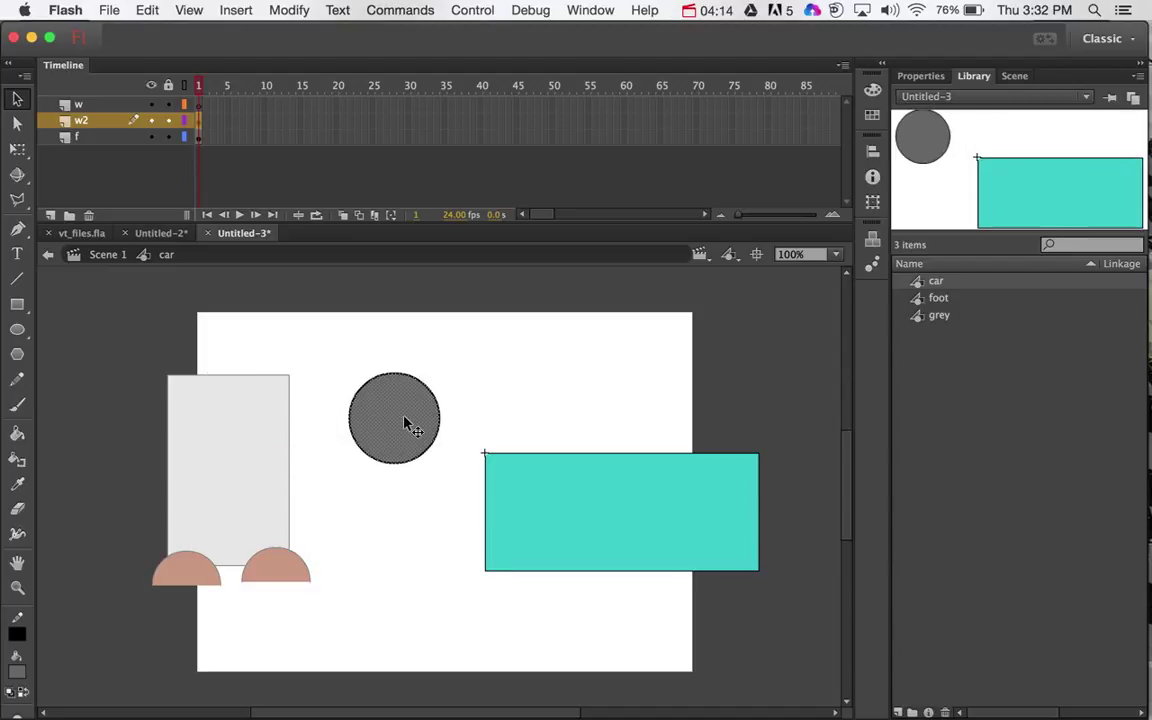
drag(410, 425, 298, 425)
click(324, 377)
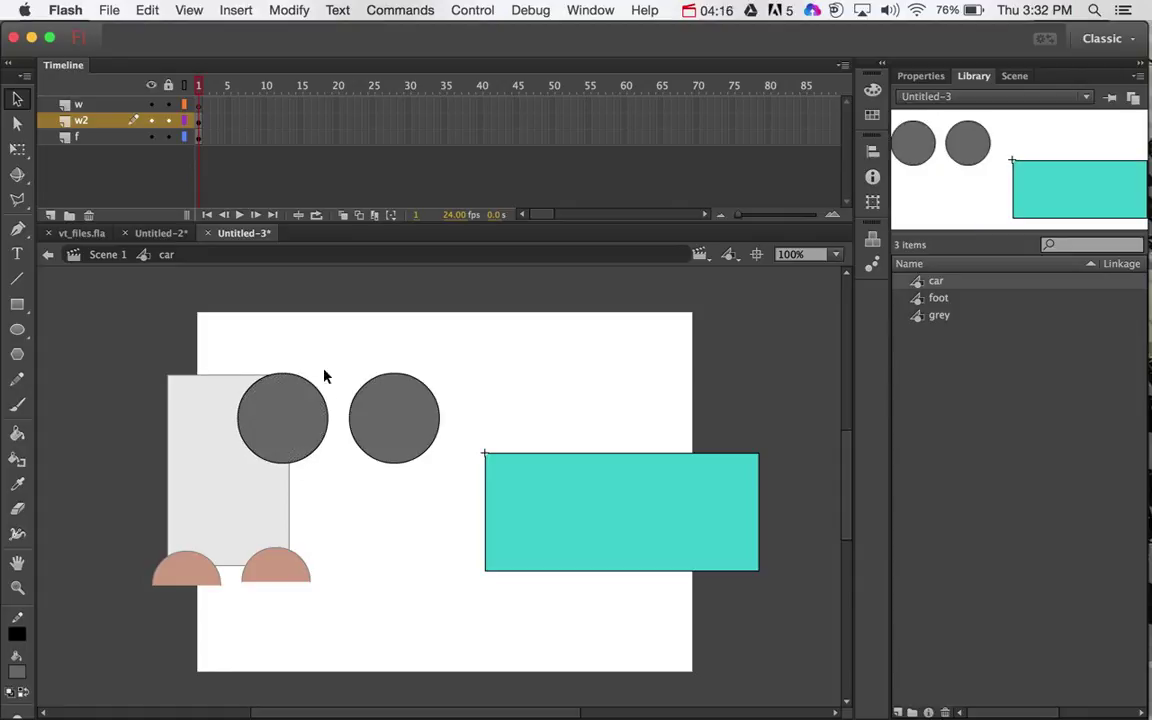
key(q)
click(266, 378)
drag(237, 370, 249, 385)
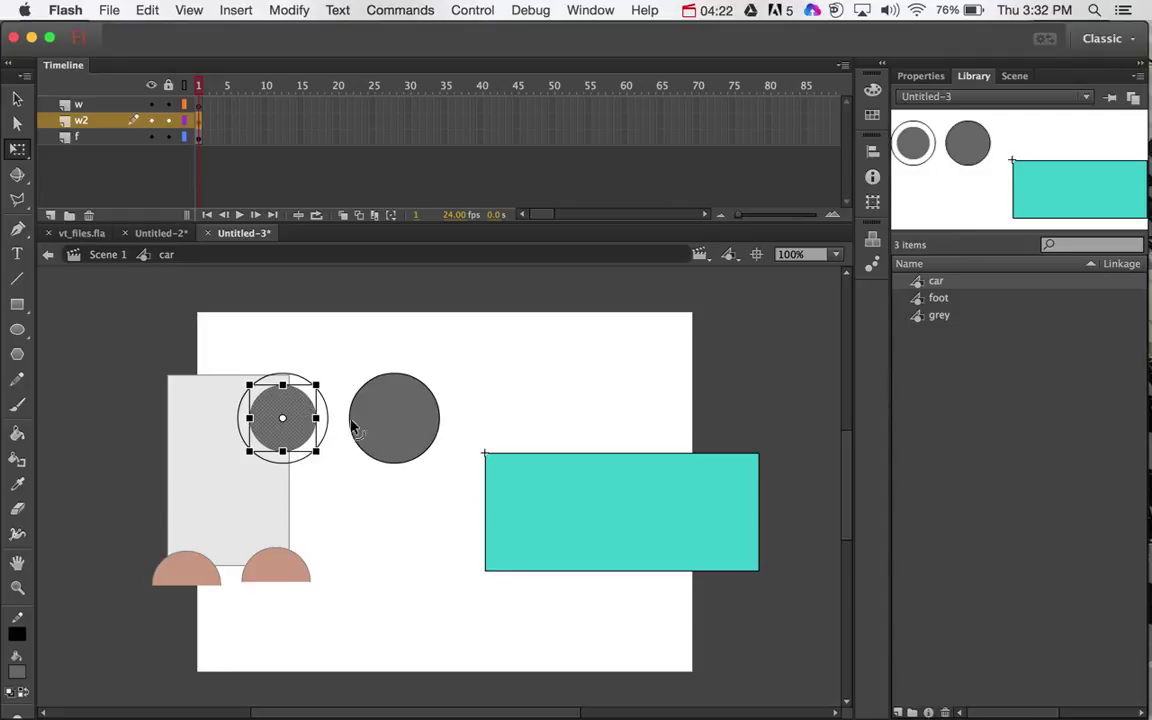
click(390, 414)
key(Delete)
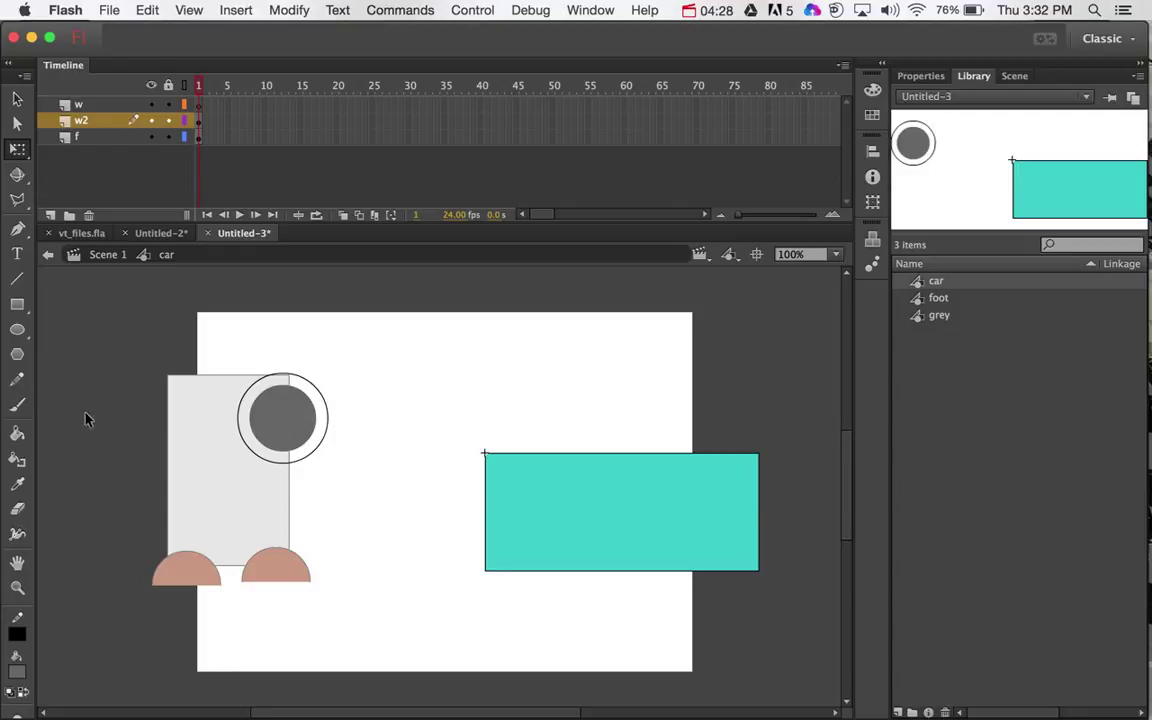
Step: Fill the ring around the wheel with dark grey #333333
click(17, 433)
click(15, 674)
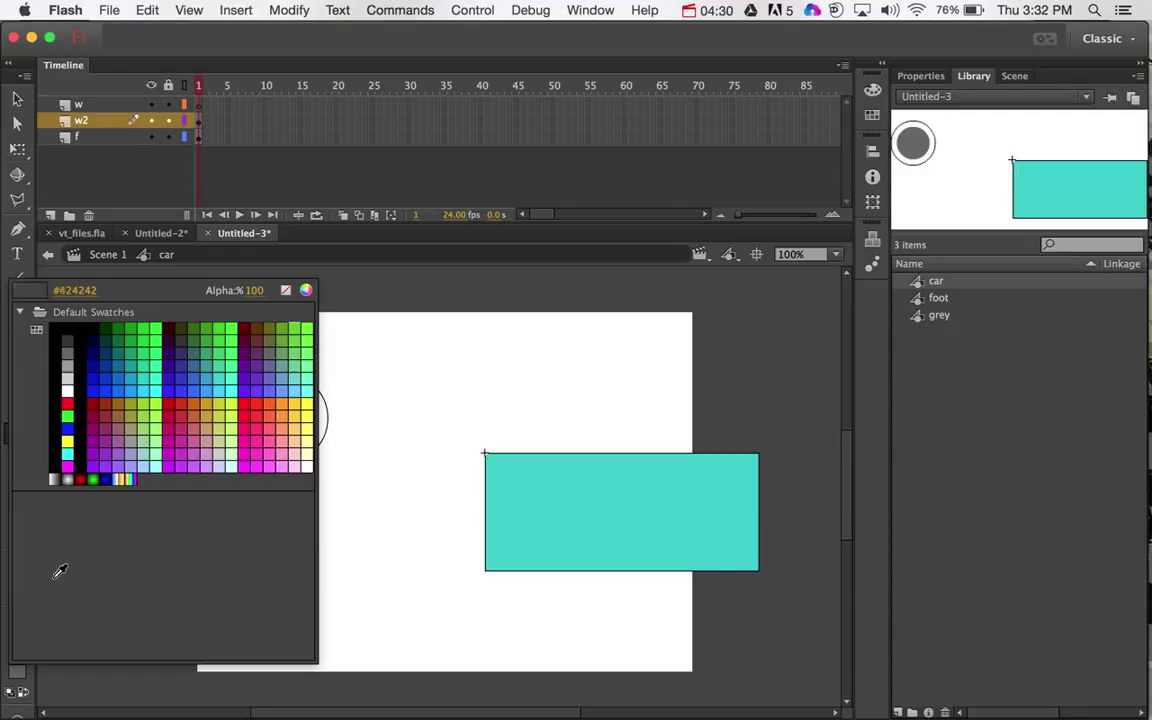
click(68, 337)
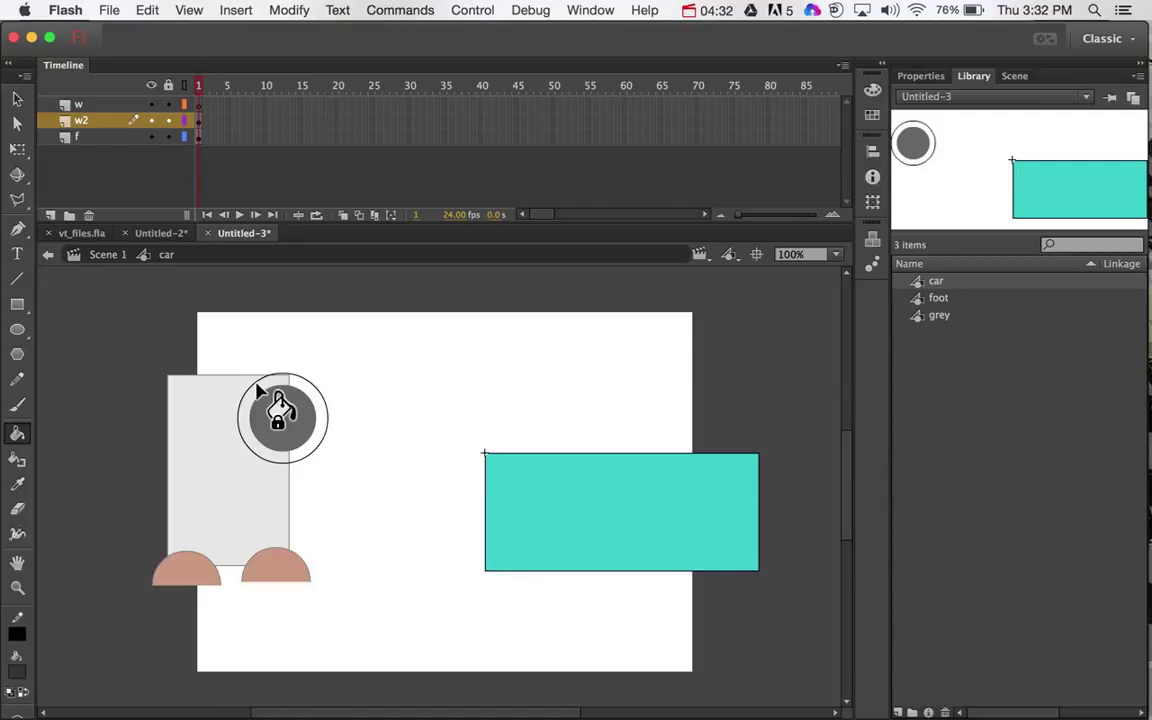
click(276, 398)
Step: Move the finished wheel next to the car body's left edge
key(v)
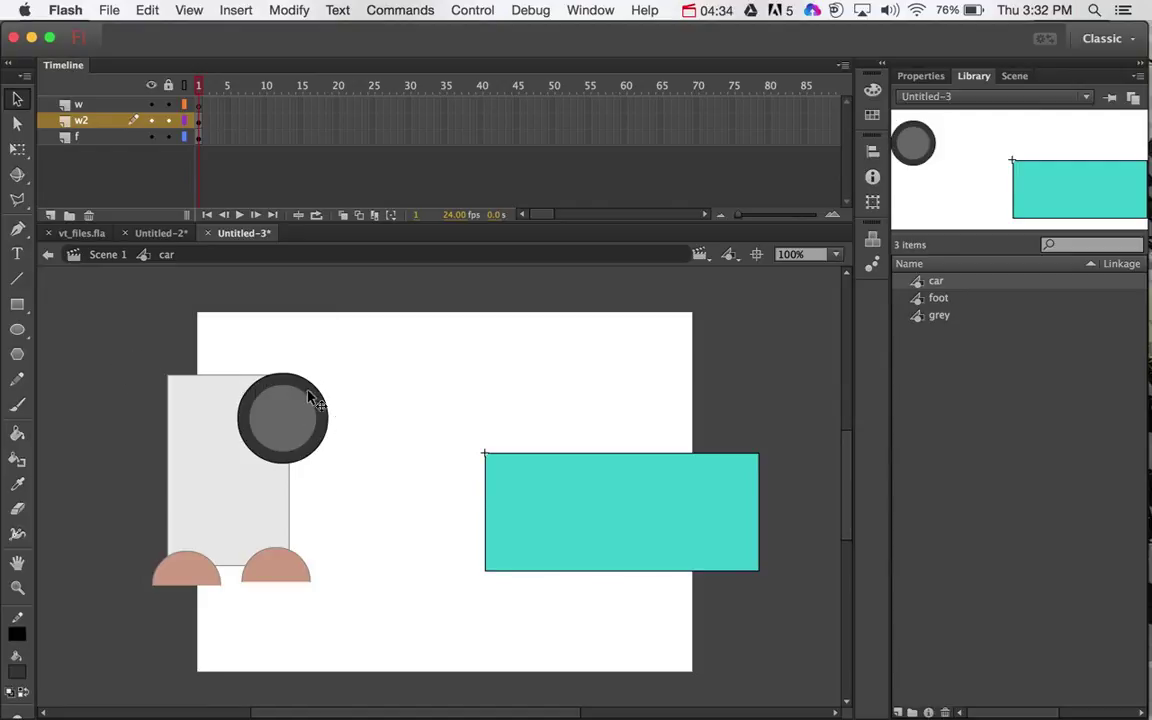
drag(206, 348, 678, 568)
click(197, 400)
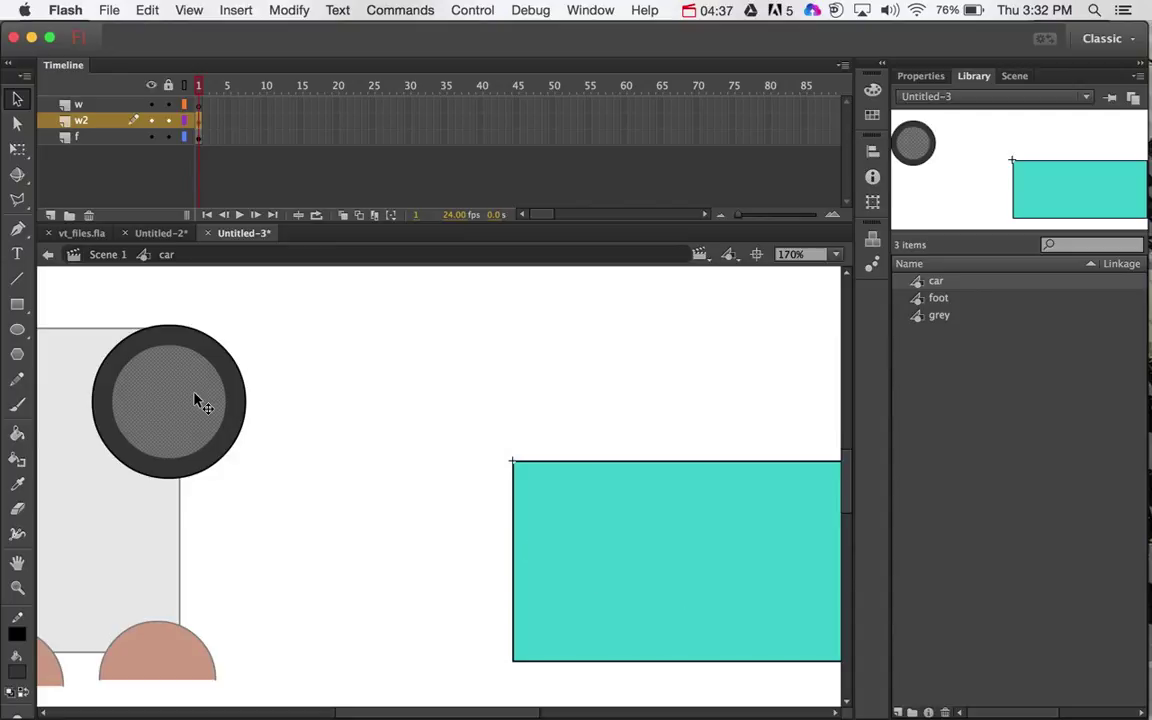
drag(67, 311, 309, 530)
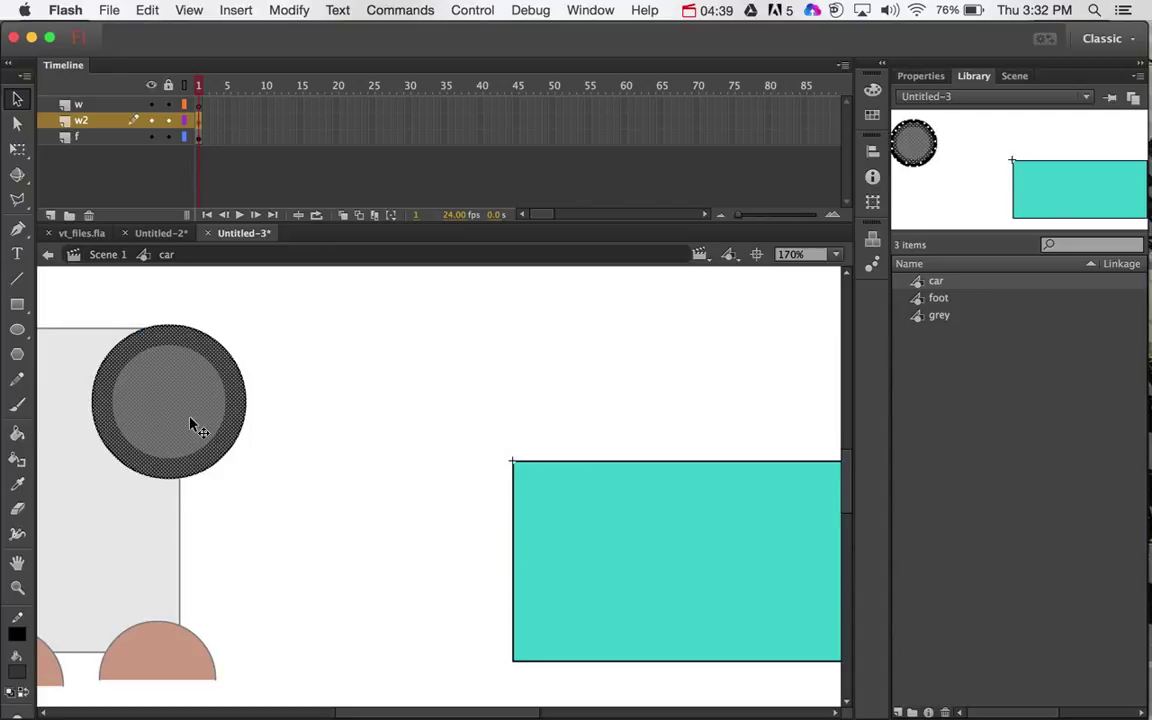
drag(196, 426, 419, 505)
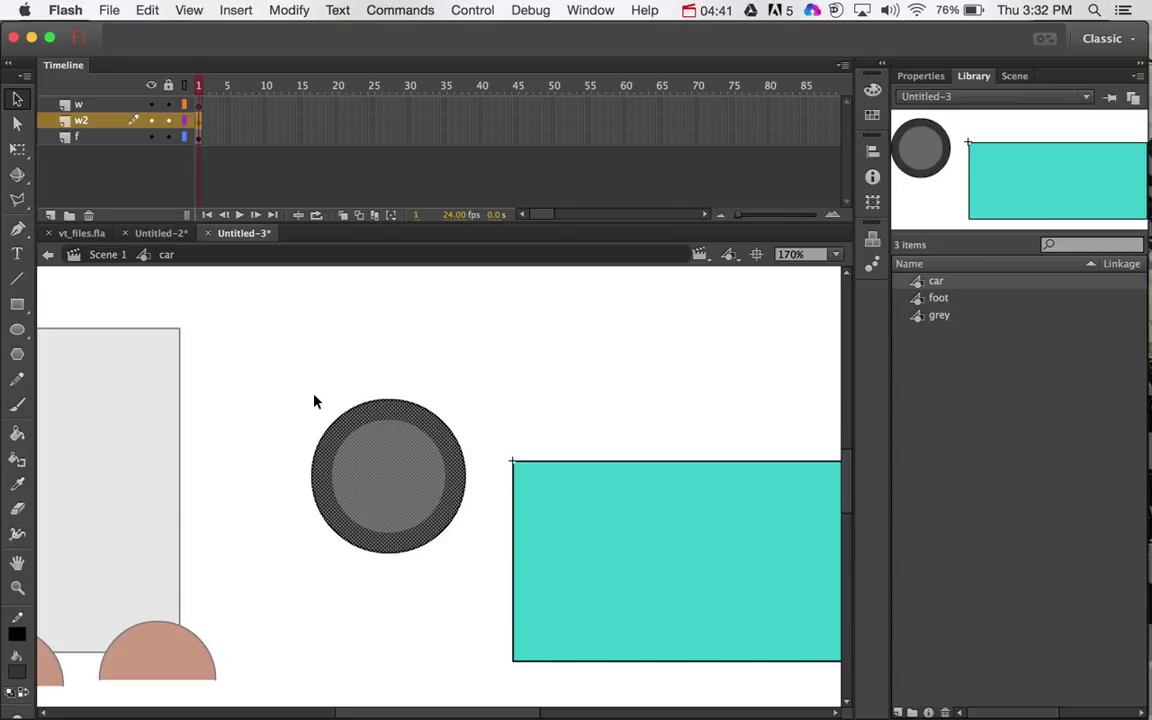
Step: Turn a copy of the wheel's inner fill into a small light-grey dot on the hub
click(381, 478)
drag(337, 473, 226, 476)
key(q)
drag(266, 418, 219, 458)
key(v)
click(194, 478)
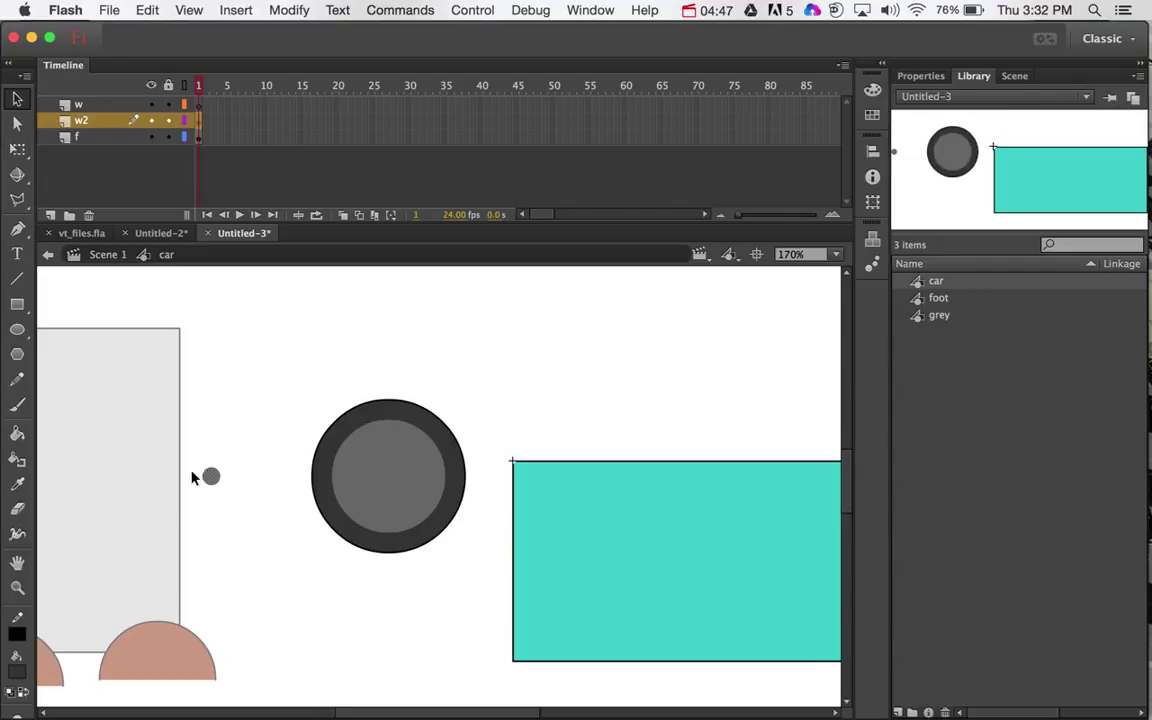
click(17, 671)
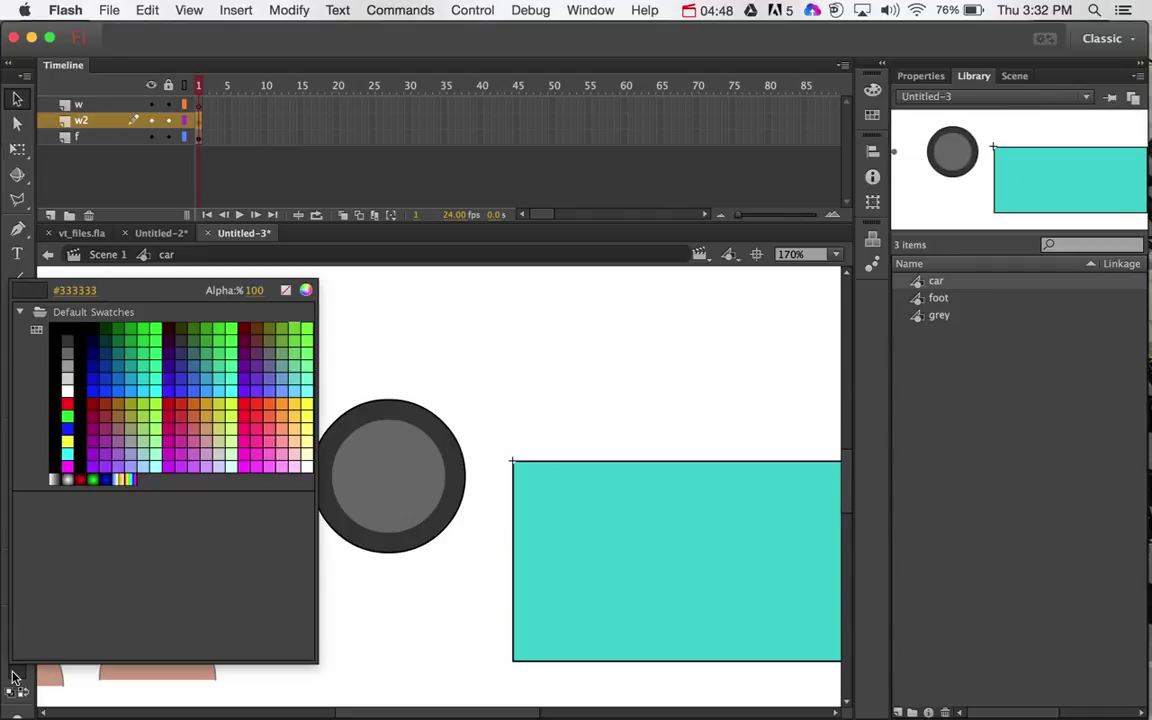
click(66, 362)
mouse_move(212, 482)
mouse_down()
mouse_move(329, 470)
mouse_move(344, 482)
mouse_move(427, 484)
mouse_up()
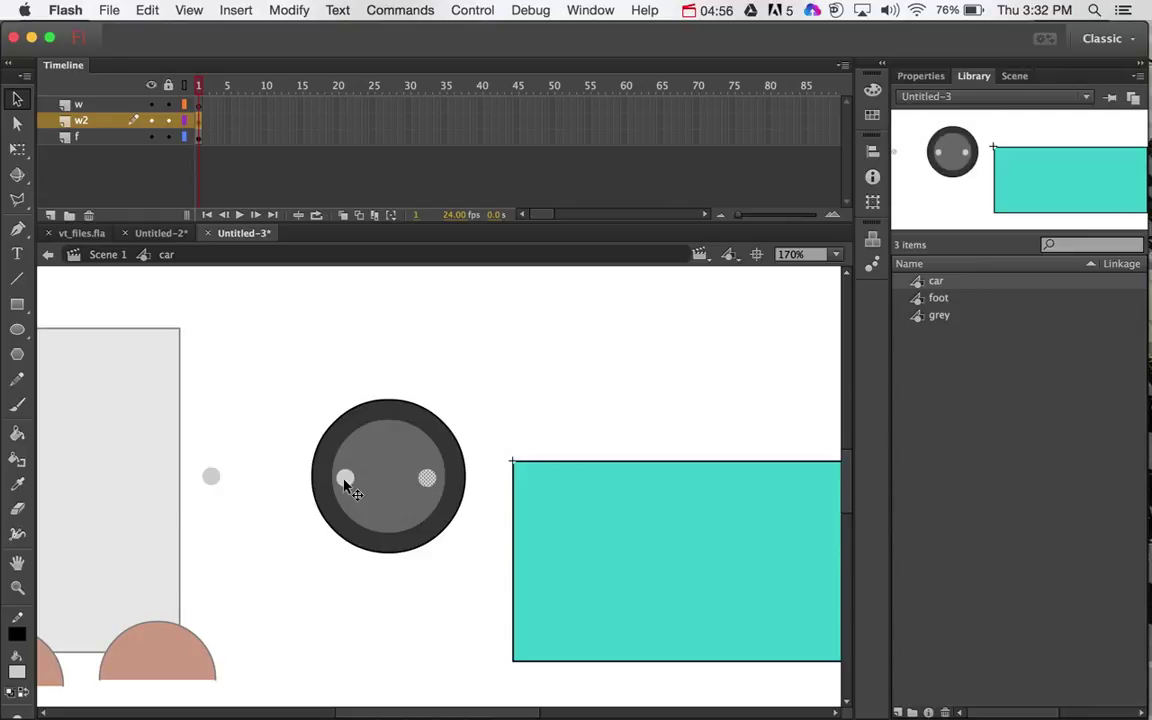
Step: Reposition the bolt dots, then marquee-select every part of the wheel
mouse_move(344, 487)
mouse_down()
mouse_move(352, 366)
mouse_move(386, 465)
mouse_move(386, 522)
mouse_up()
key(q)
click(473, 404)
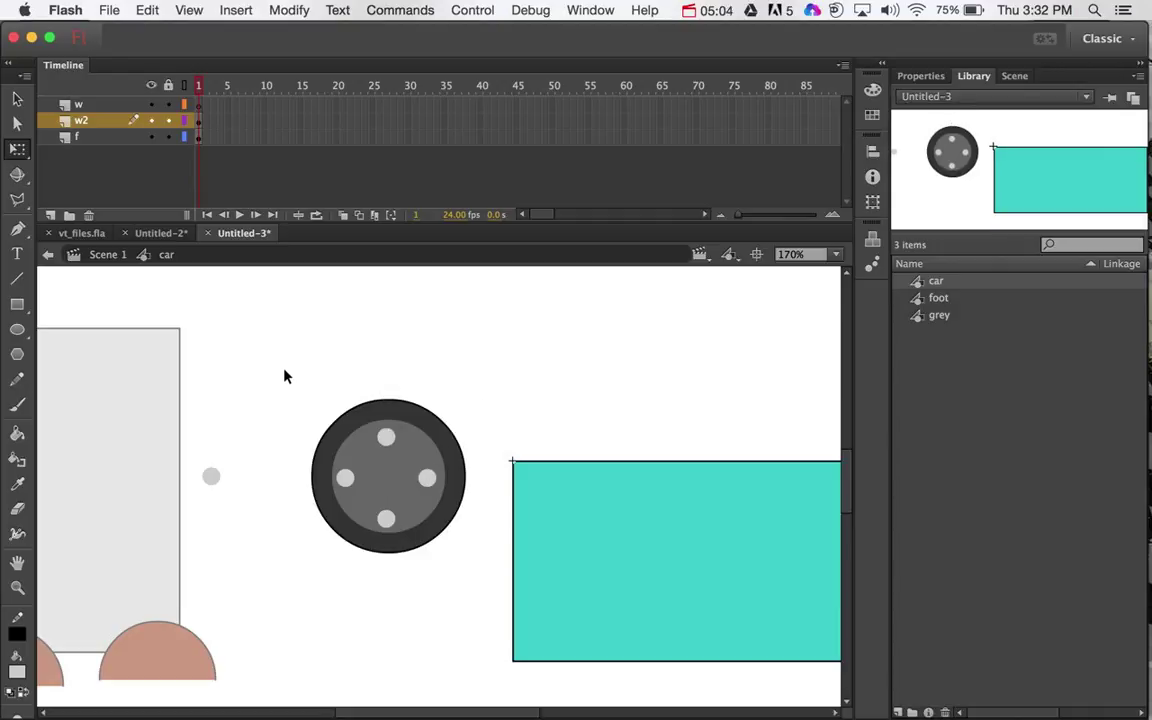
drag(273, 357, 480, 577)
Step: Convert the wheel drawing into a symbol named wheel and set it under the body's lower edge
right_click(424, 479)
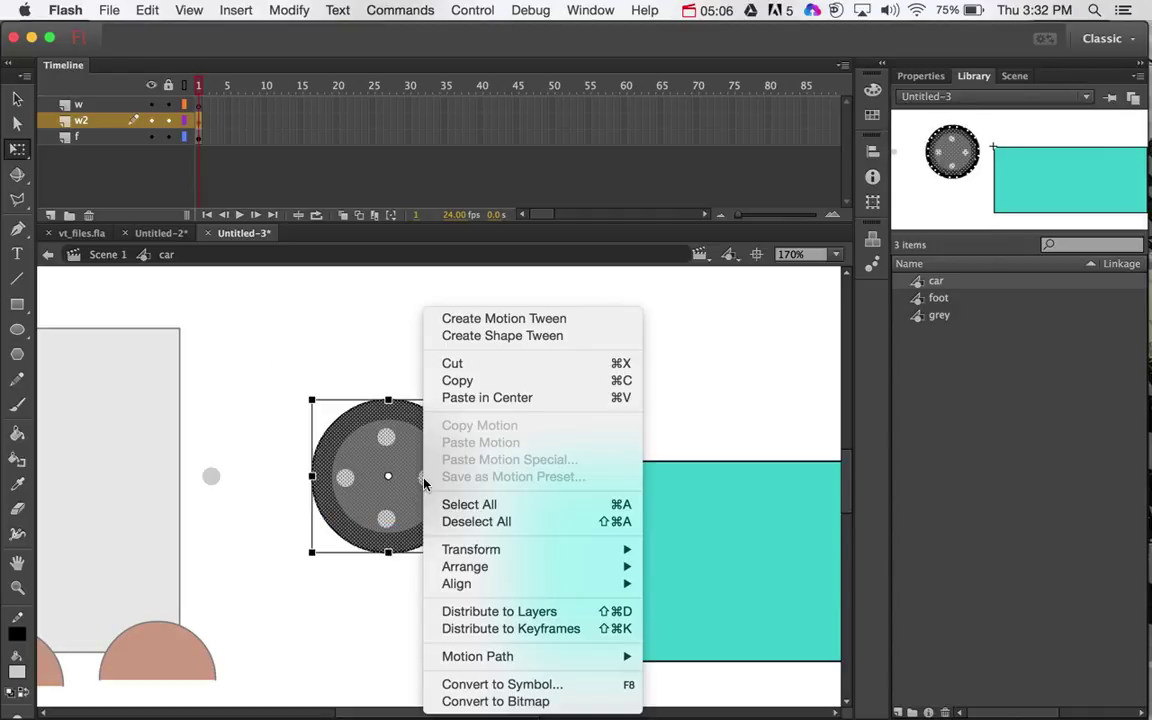
click(521, 685)
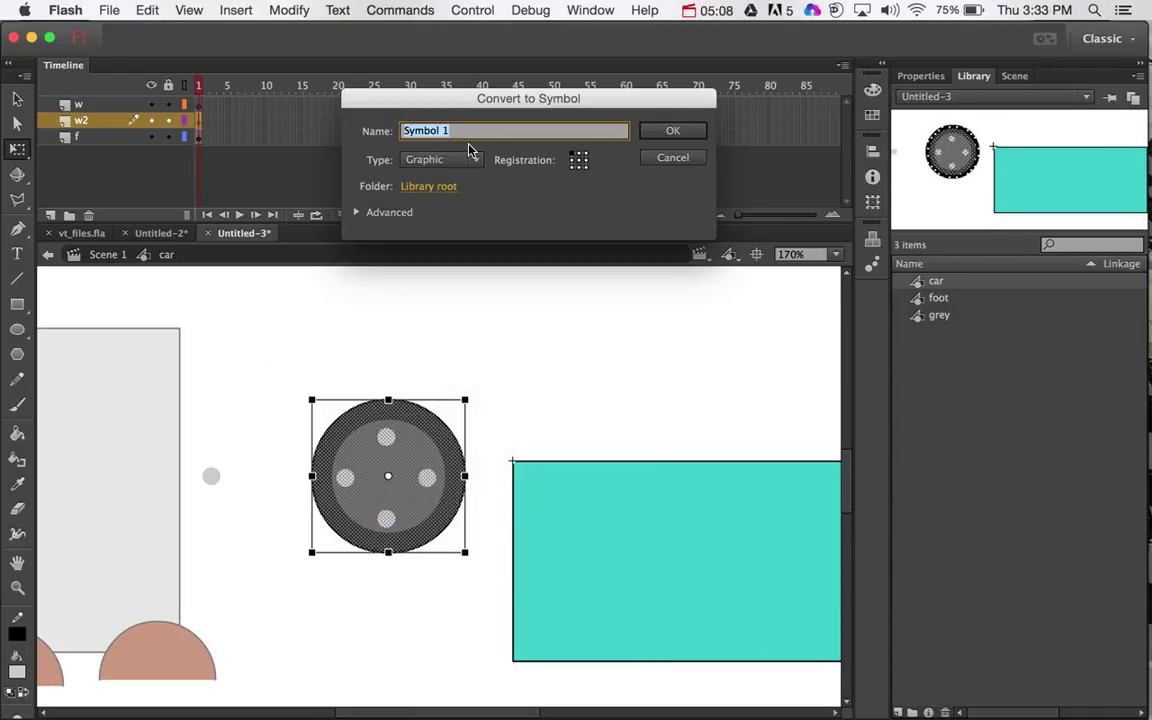
text(wheel)
key(Return)
drag(398, 500, 352, 474)
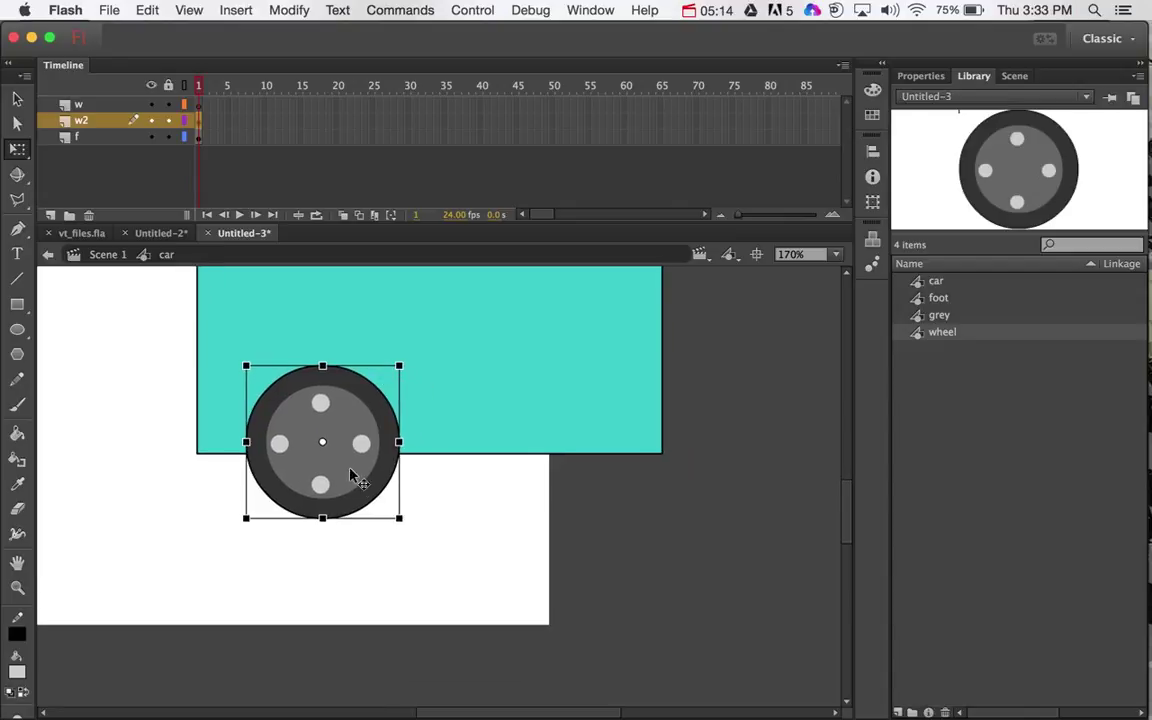
Step: Delete the stray small grey dot left on the stage
scroll(411, 450, left, 5)
scroll(411, 450, up, 3)
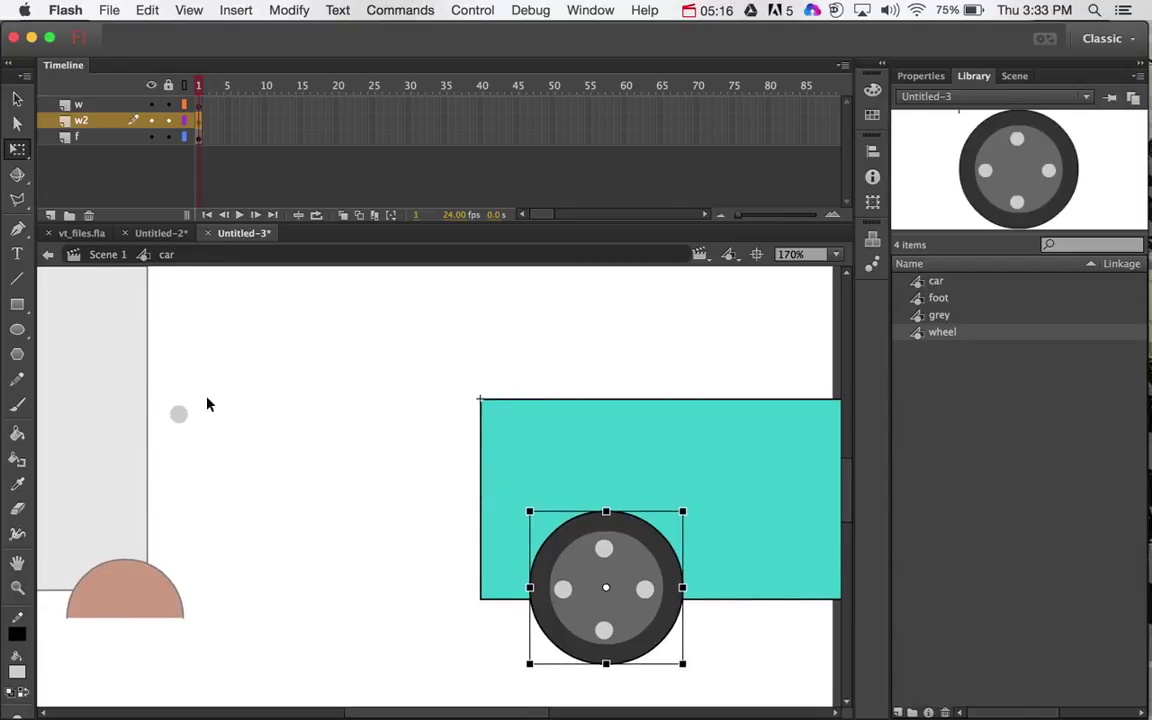
drag(158, 377, 213, 432)
key(Delete)
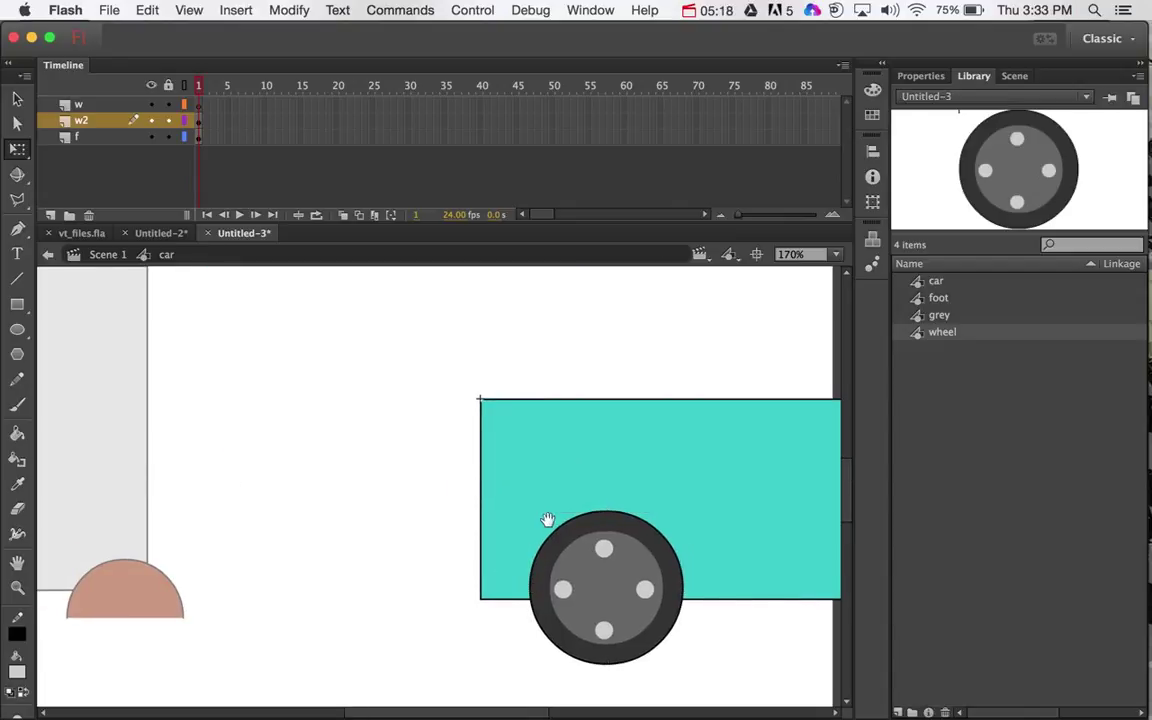
Step: Place a second wheel instance on layer w at the body's right end
drag(547, 519, 340, 465)
click(361, 478)
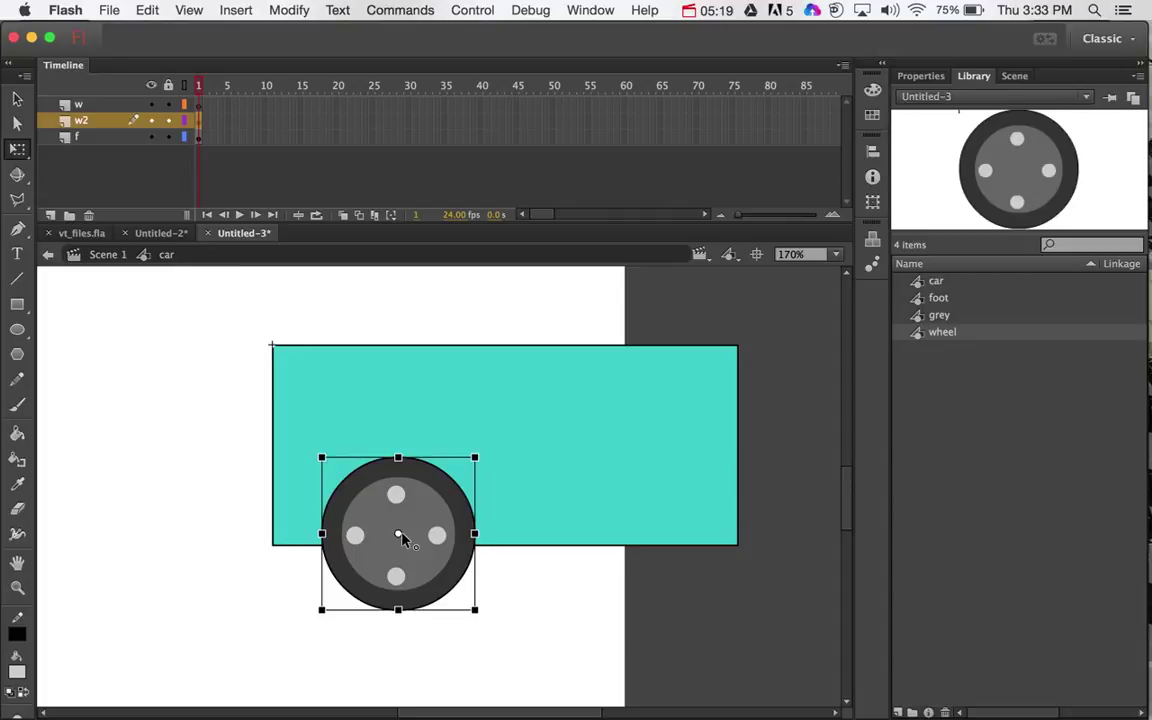
click(176, 104)
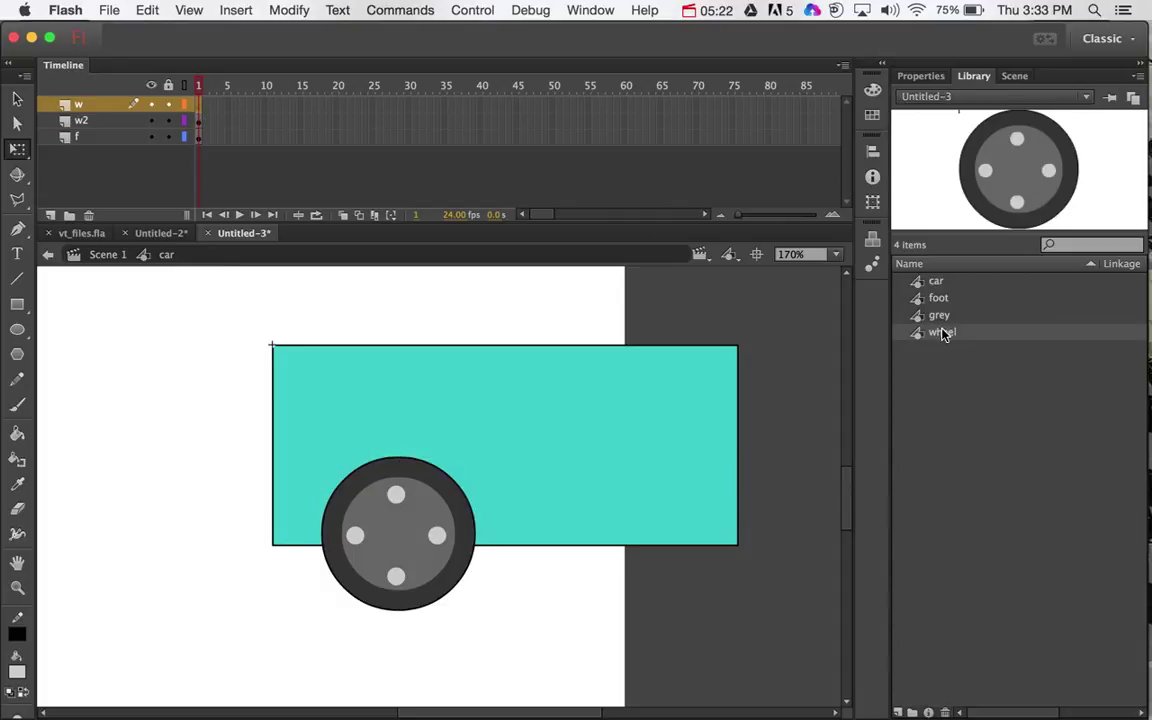
drag(942, 334, 636, 566)
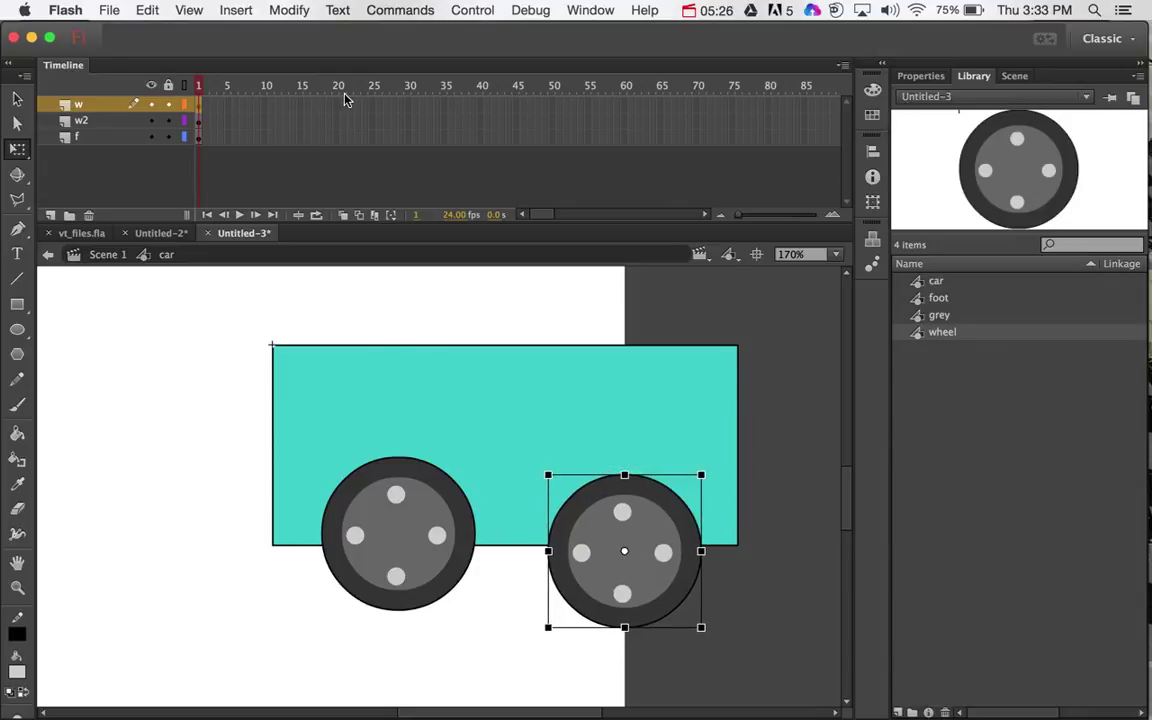
drag(338, 105, 340, 138)
Step: Extend all three layers to frame 20 and add motion tweens on layers w and w2
right_click(340, 138)
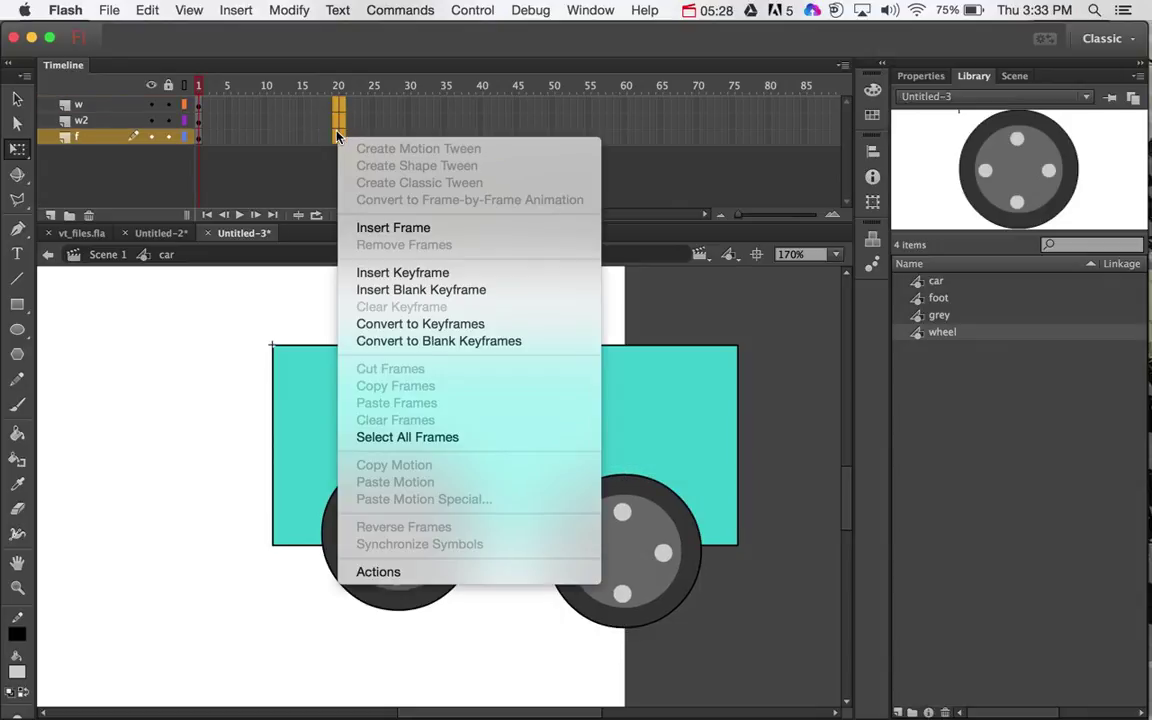
click(409, 228)
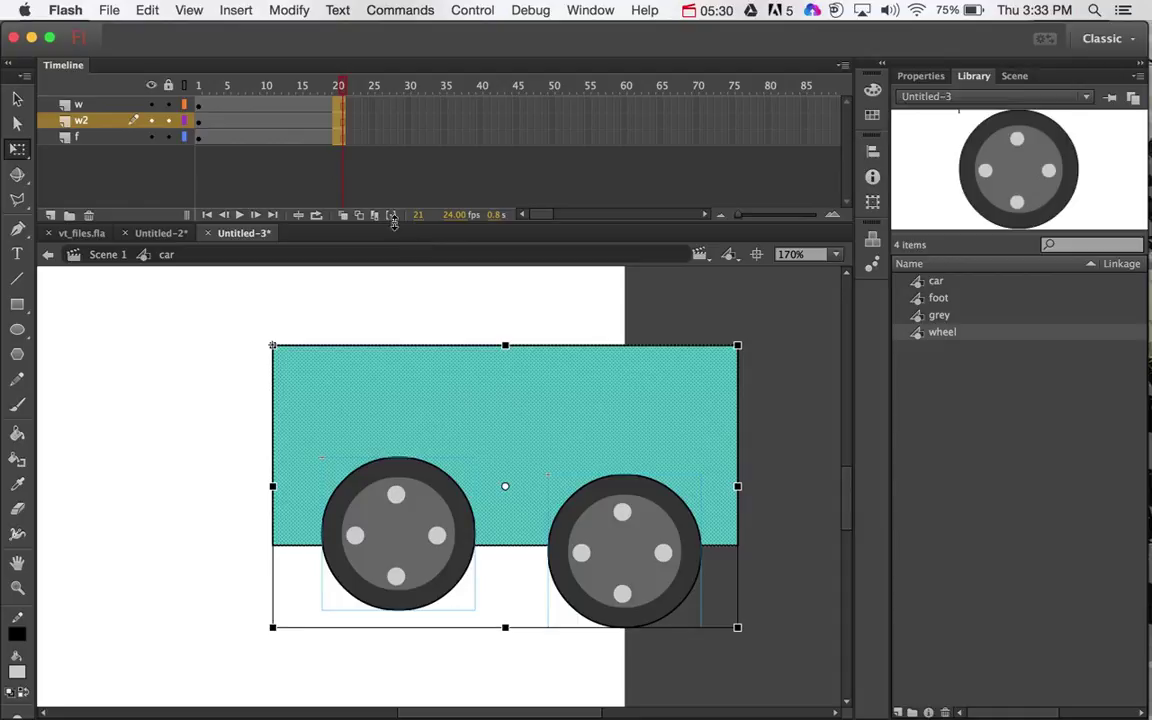
click(313, 106)
right_click(313, 106)
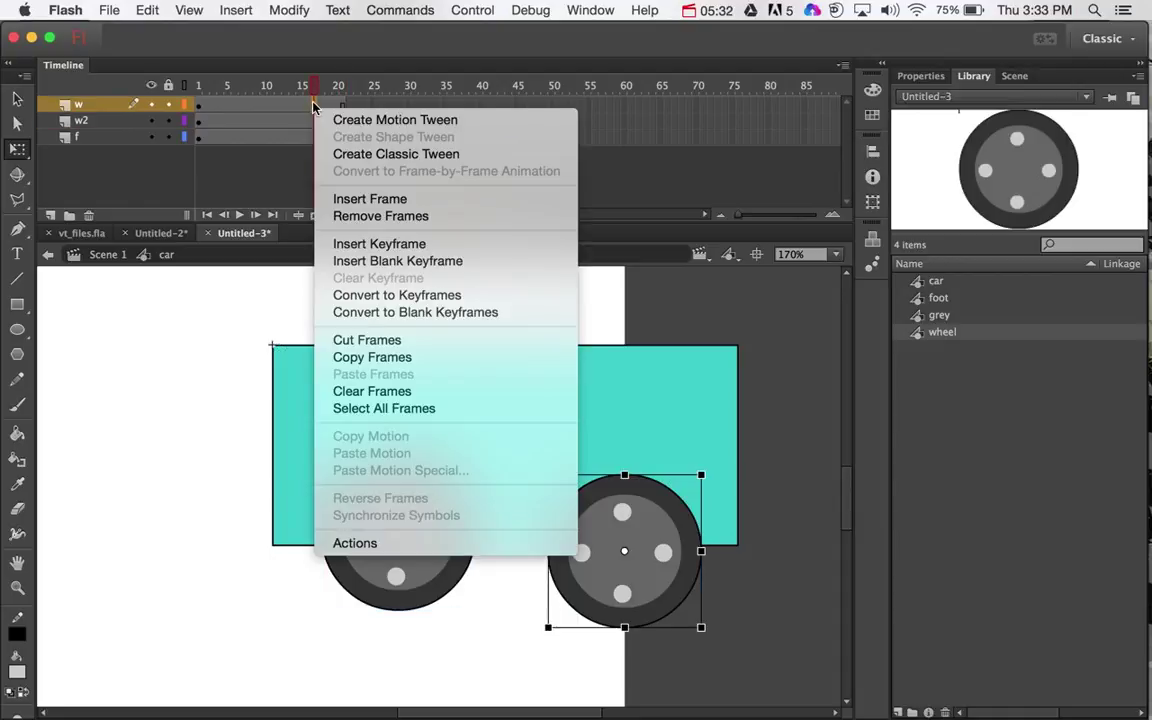
click(338, 116)
click(313, 121)
right_click(313, 124)
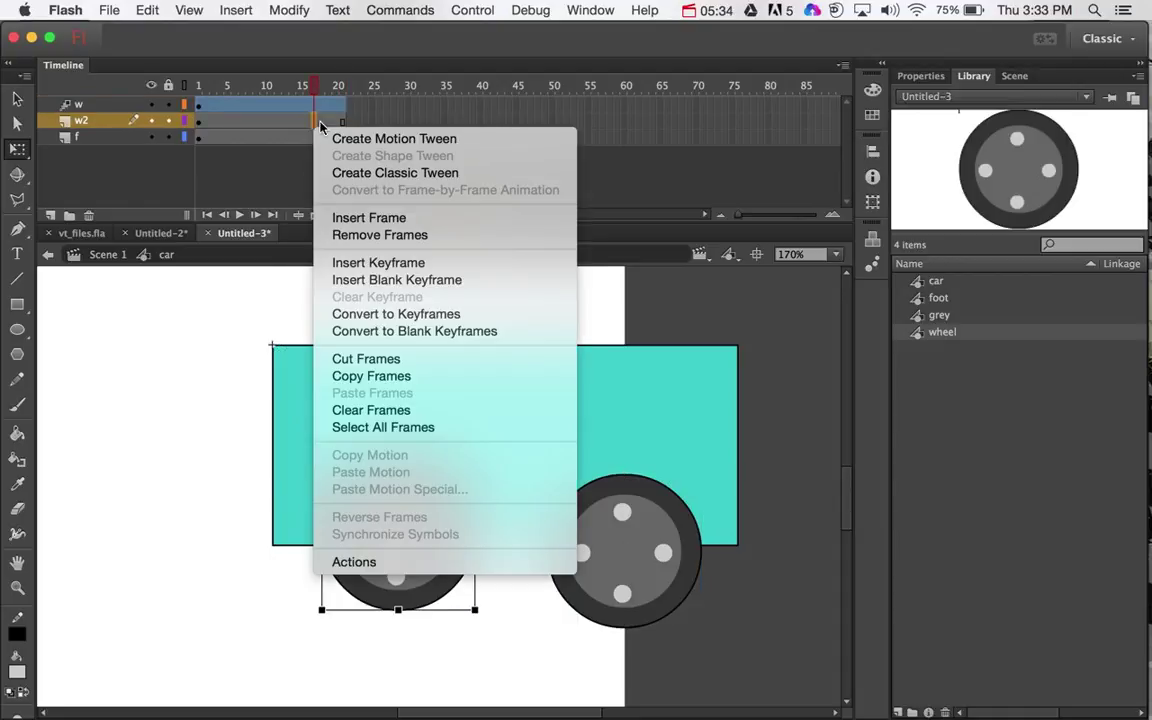
click(340, 141)
drag(233, 89, 313, 95)
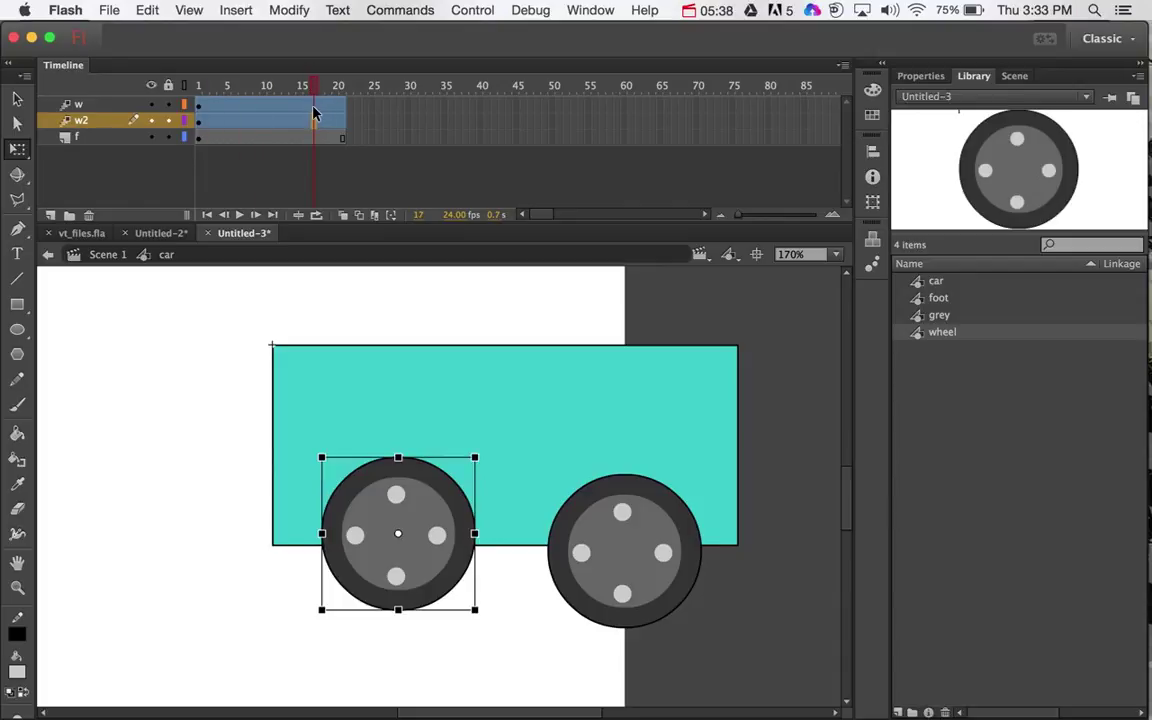
click(317, 105)
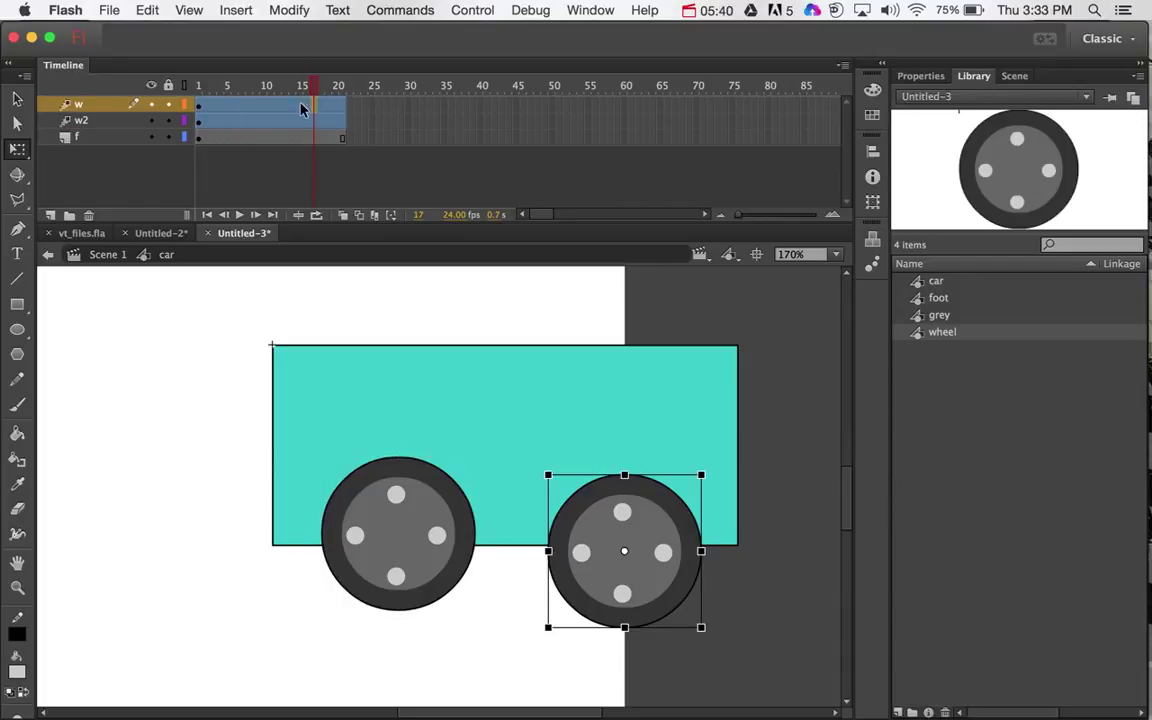
Step: Set the right wheel's tween on layer w to rotate 1 time
click(285, 106)
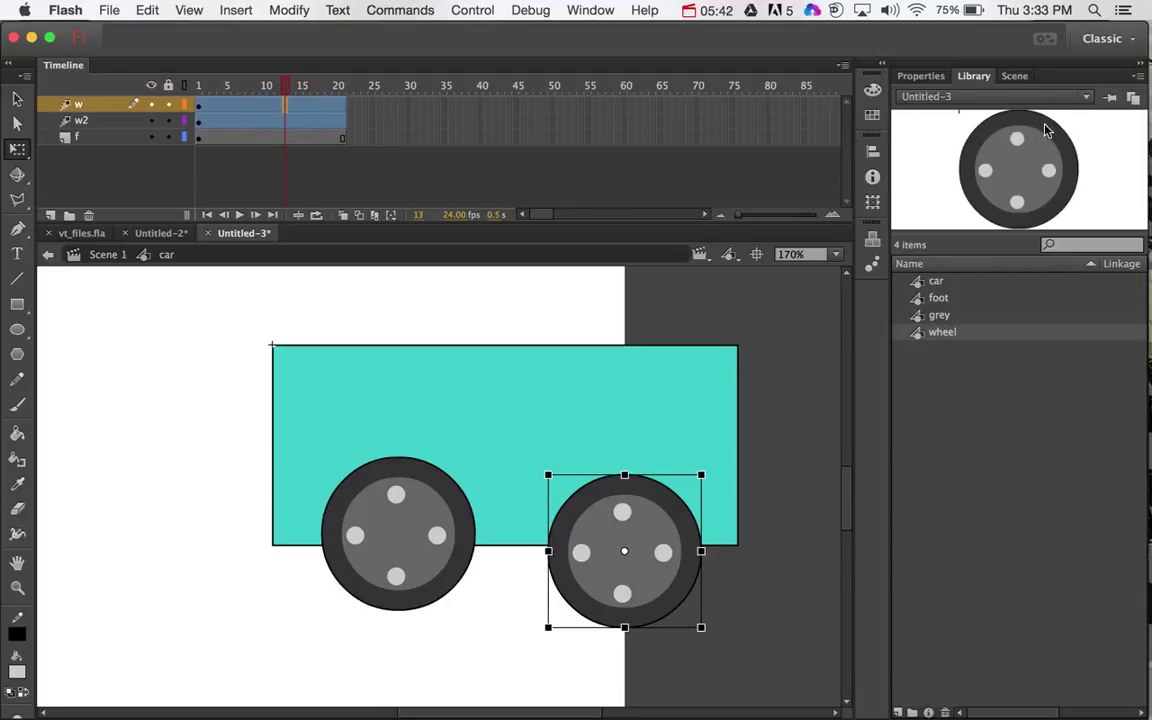
click(920, 76)
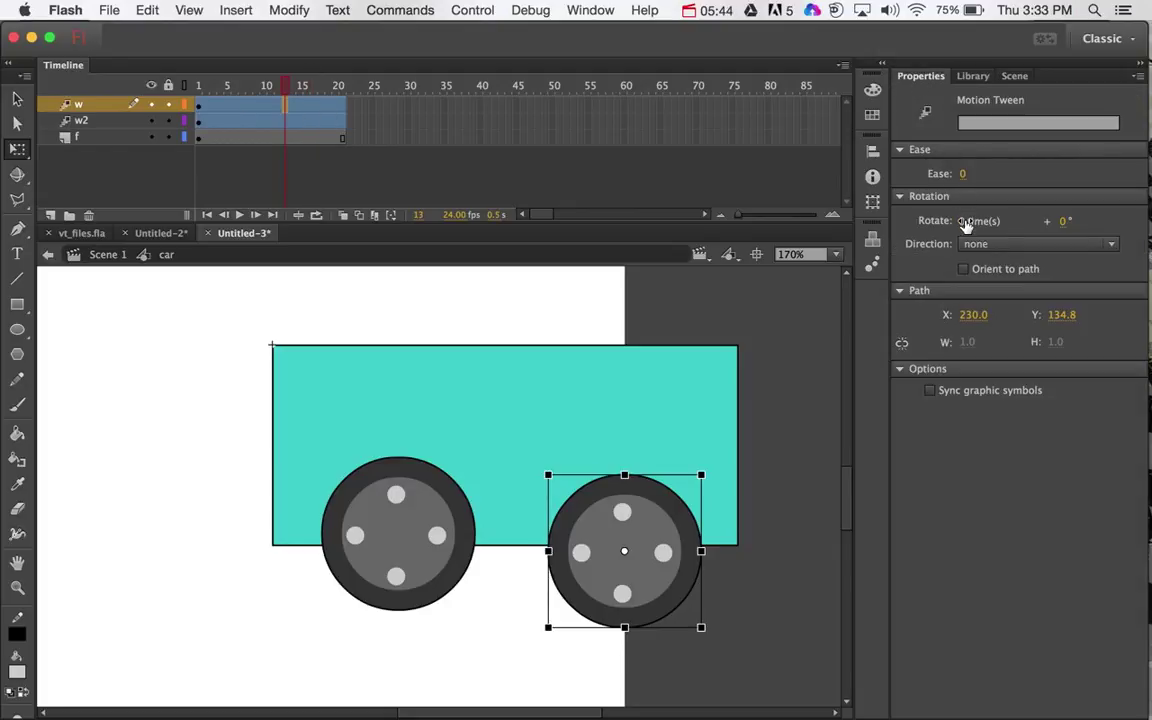
click(961, 221)
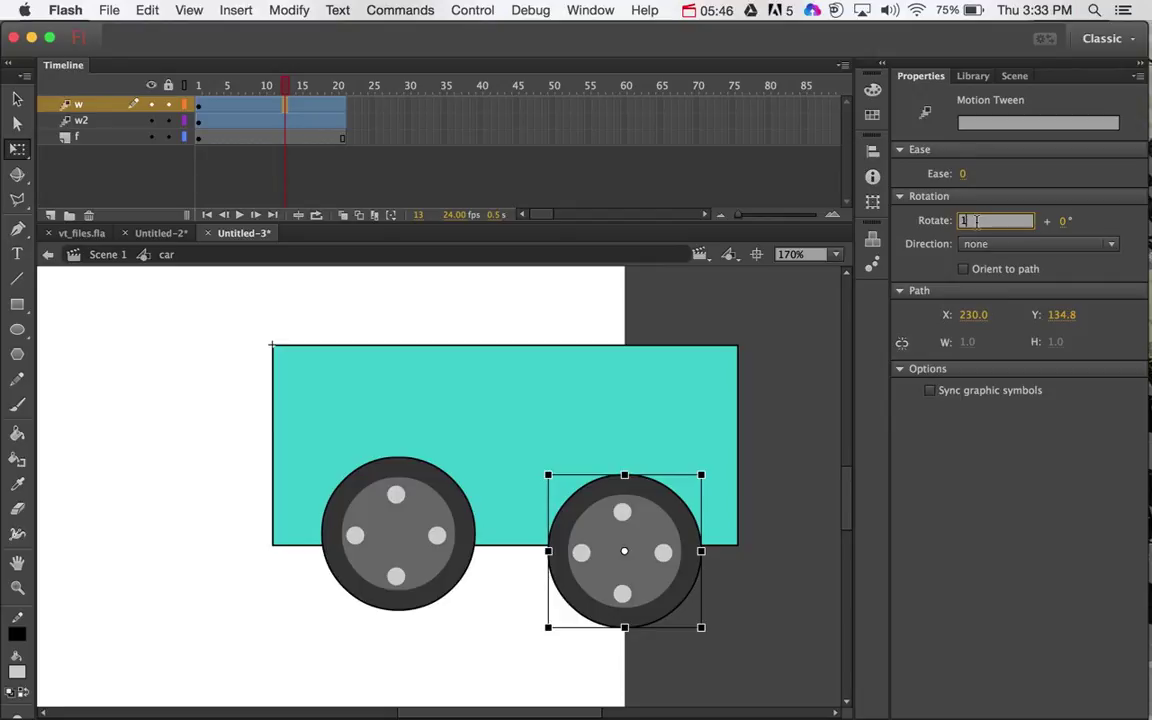
text(1)
Step: Give the left wheel's tween on w2 the same 1-turn clockwise rotation and scrub to check
click(281, 124)
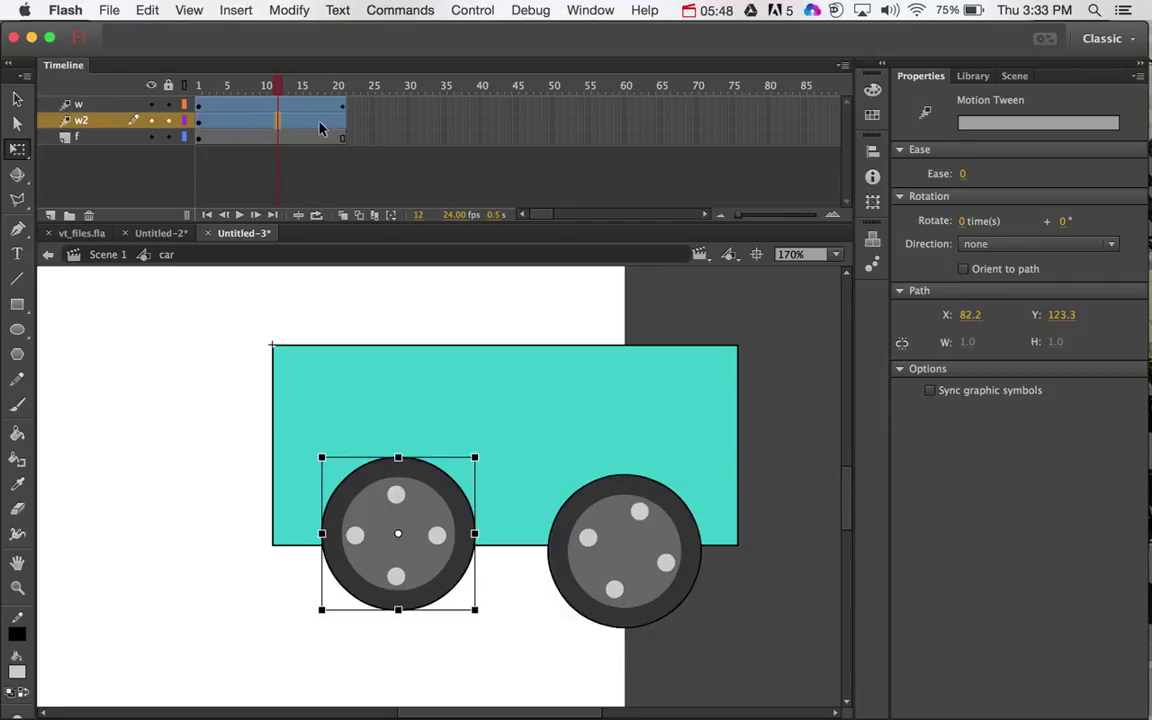
click(960, 221)
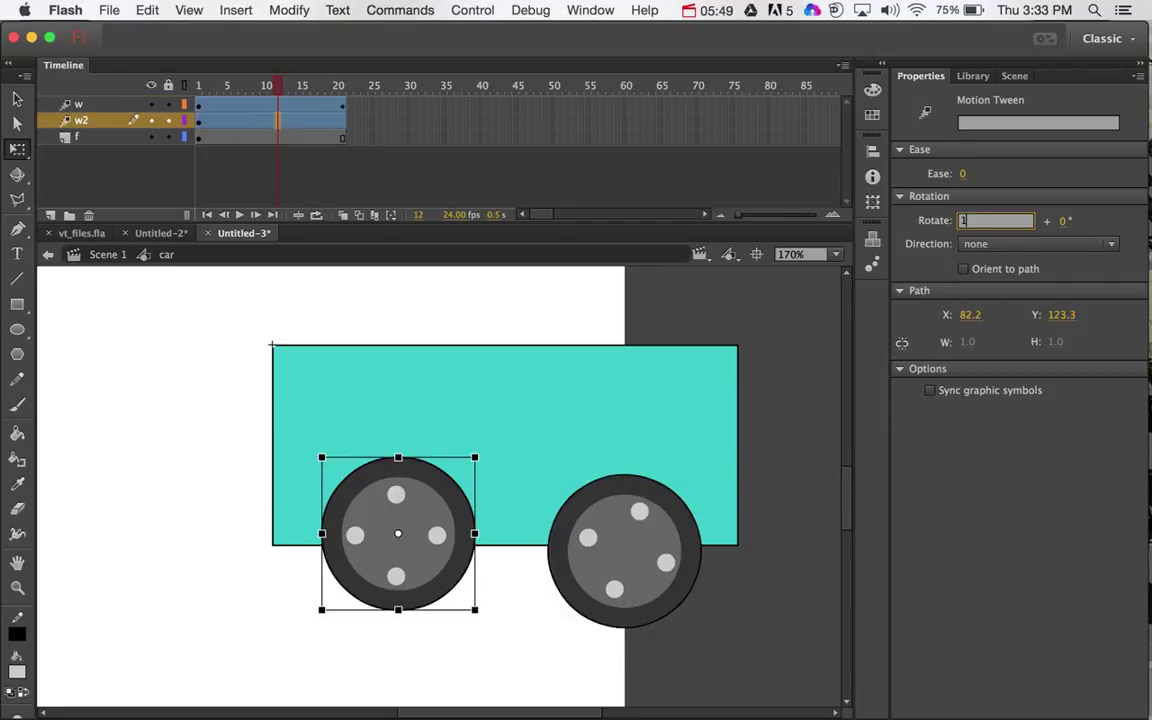
click(736, 298)
drag(268, 88, 342, 115)
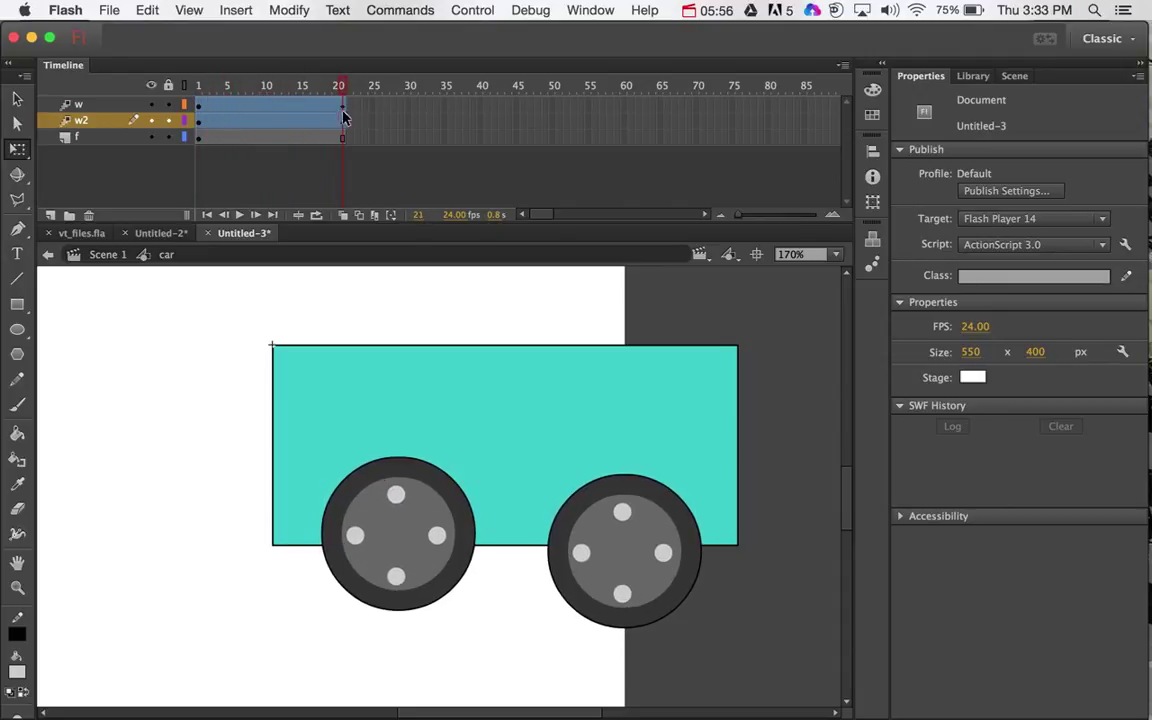
click(279, 120)
click(283, 104)
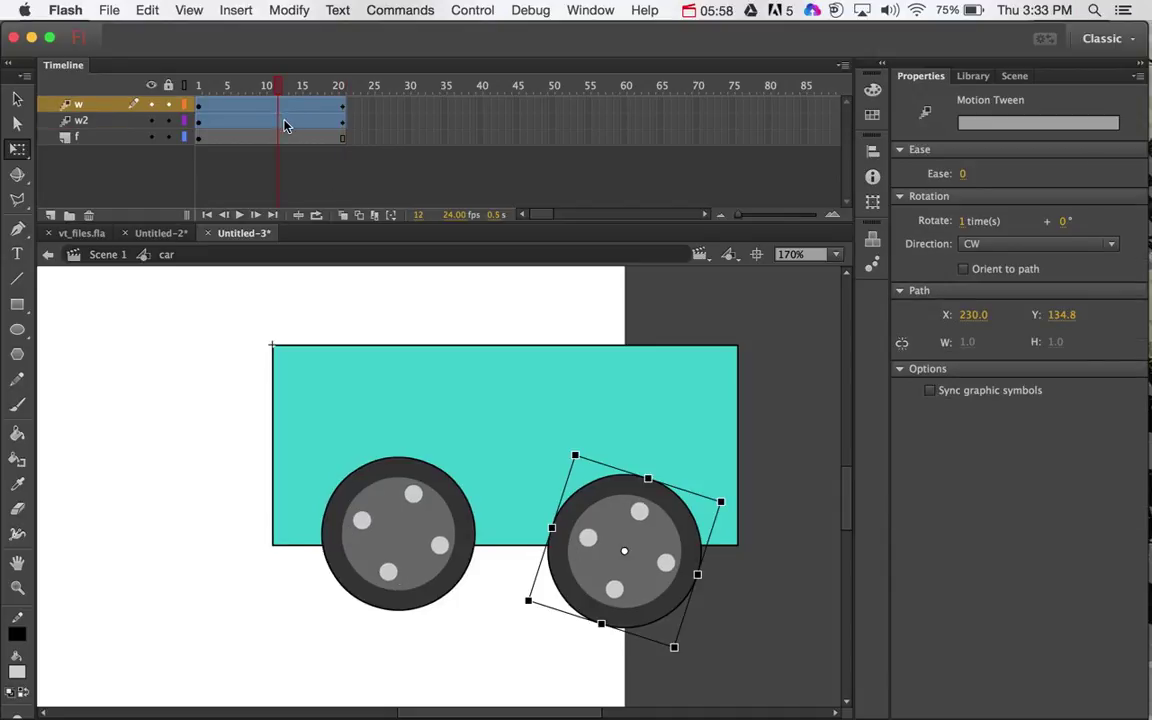
click(283, 120)
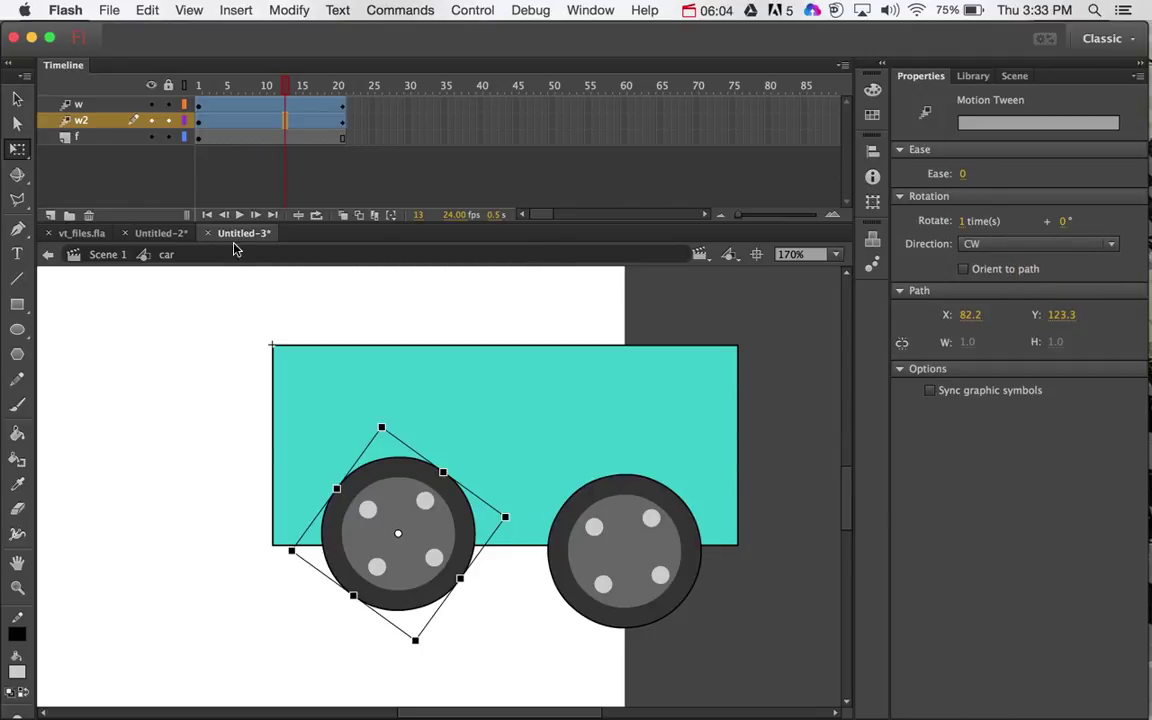
Step: Return to Scene 1 and add a motion tween to the car's Layer 2
double_click(260, 309)
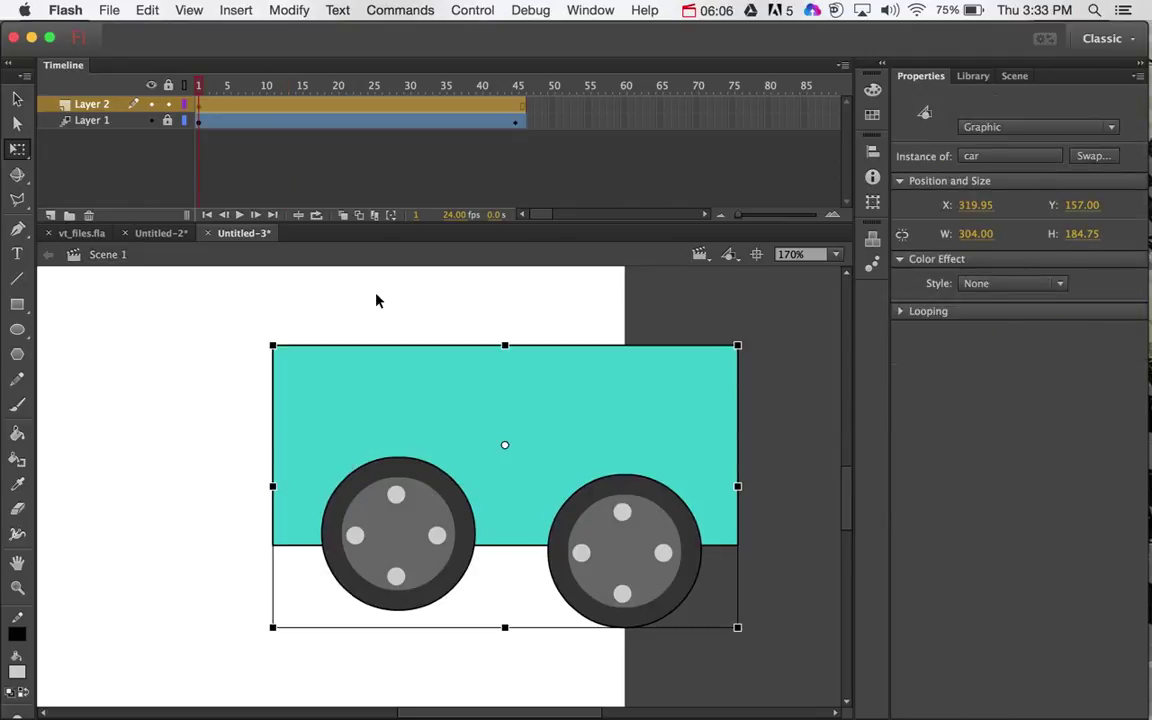
click(205, 85)
drag(257, 94, 416, 106)
right_click(416, 106)
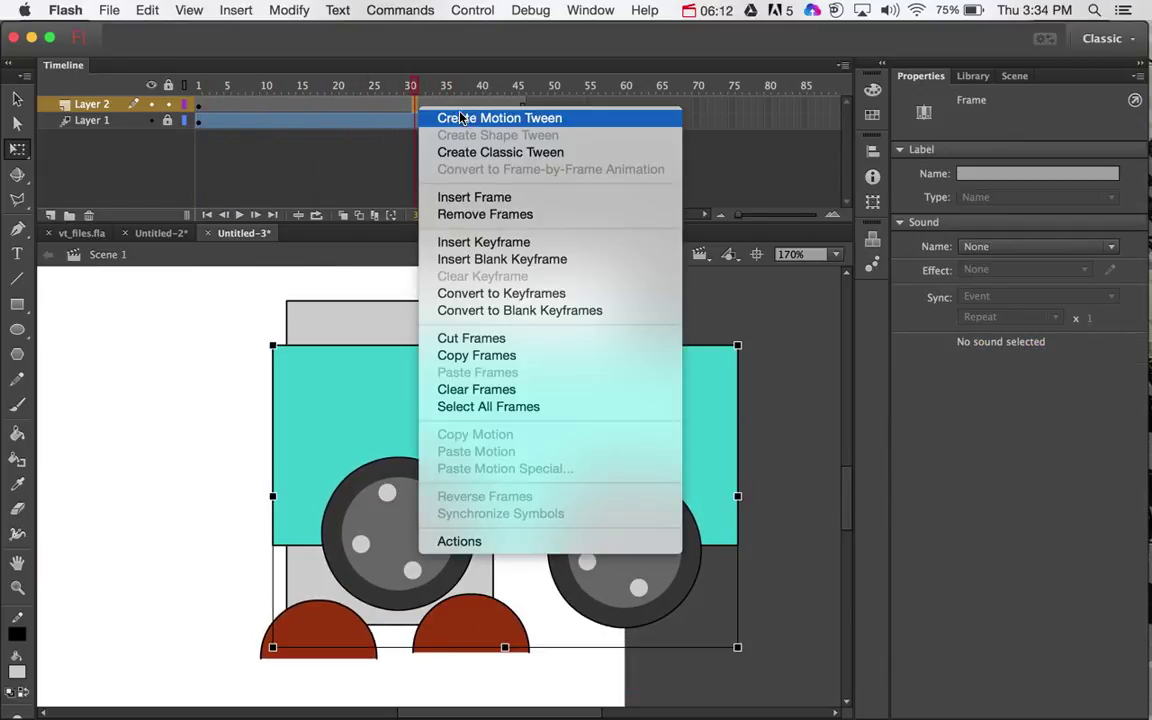
click(405, 114)
Step: Zoom out, drag the car off the stage's left edge, and scrub to preview the drive
click(421, 363)
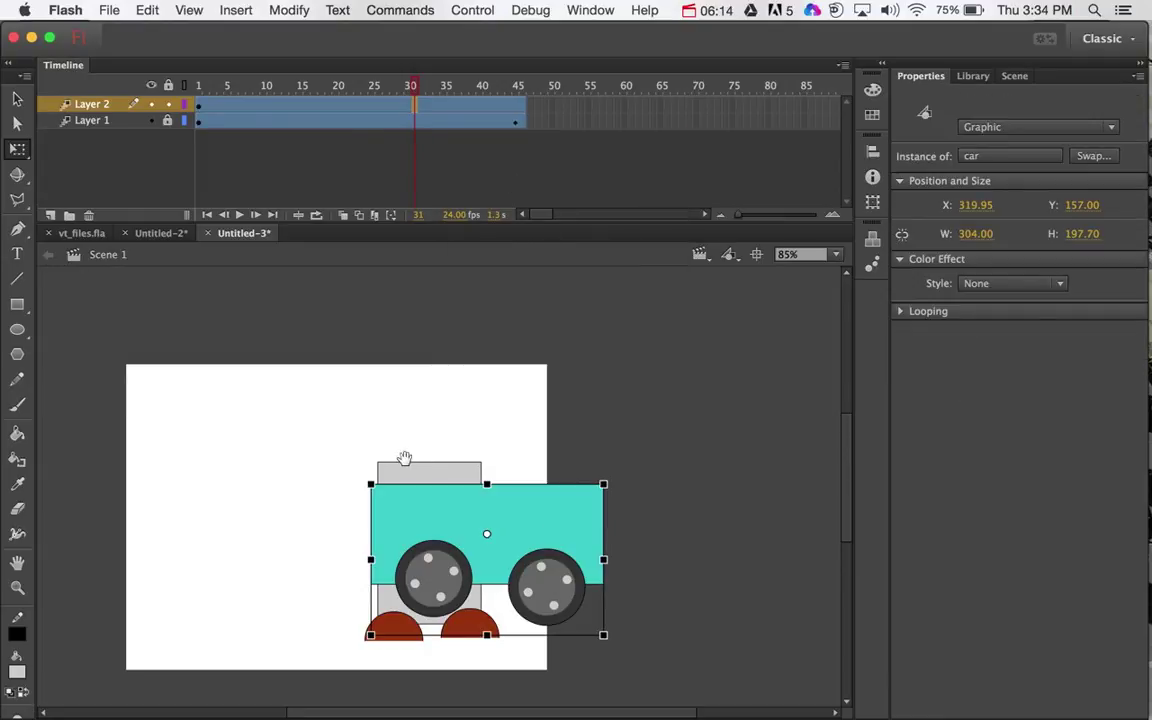
drag(404, 457, 502, 418)
drag(423, 92, 499, 135)
drag(643, 479, 158, 504)
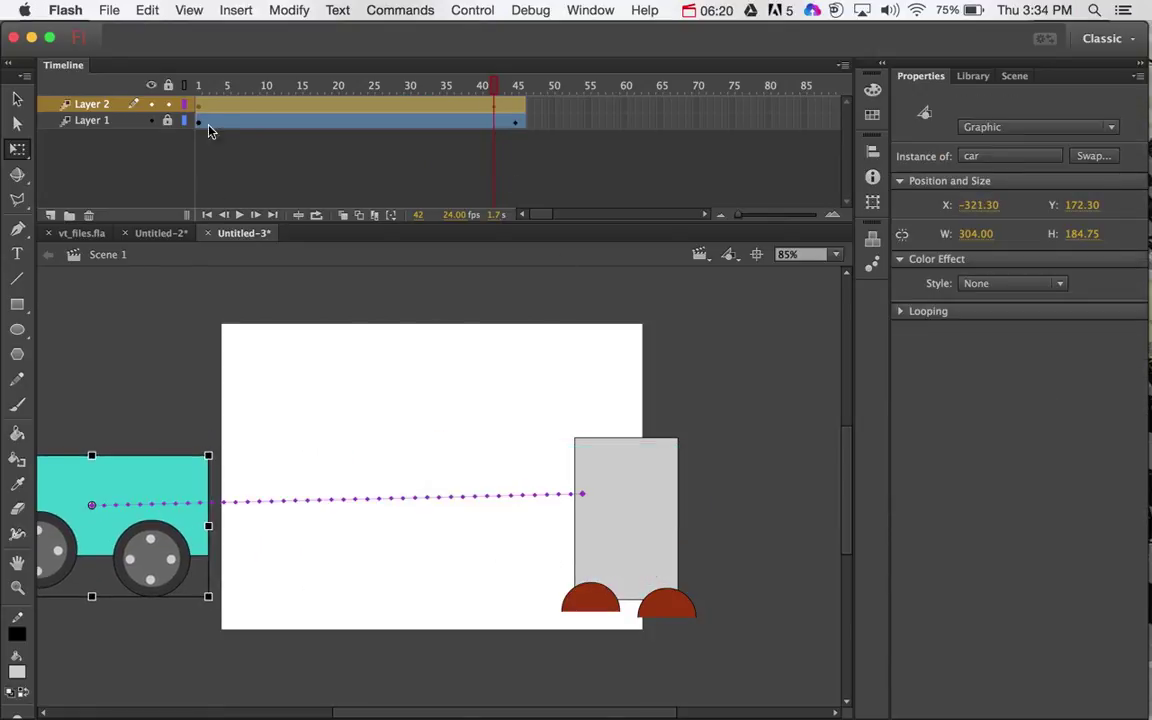
drag(203, 90, 368, 113)
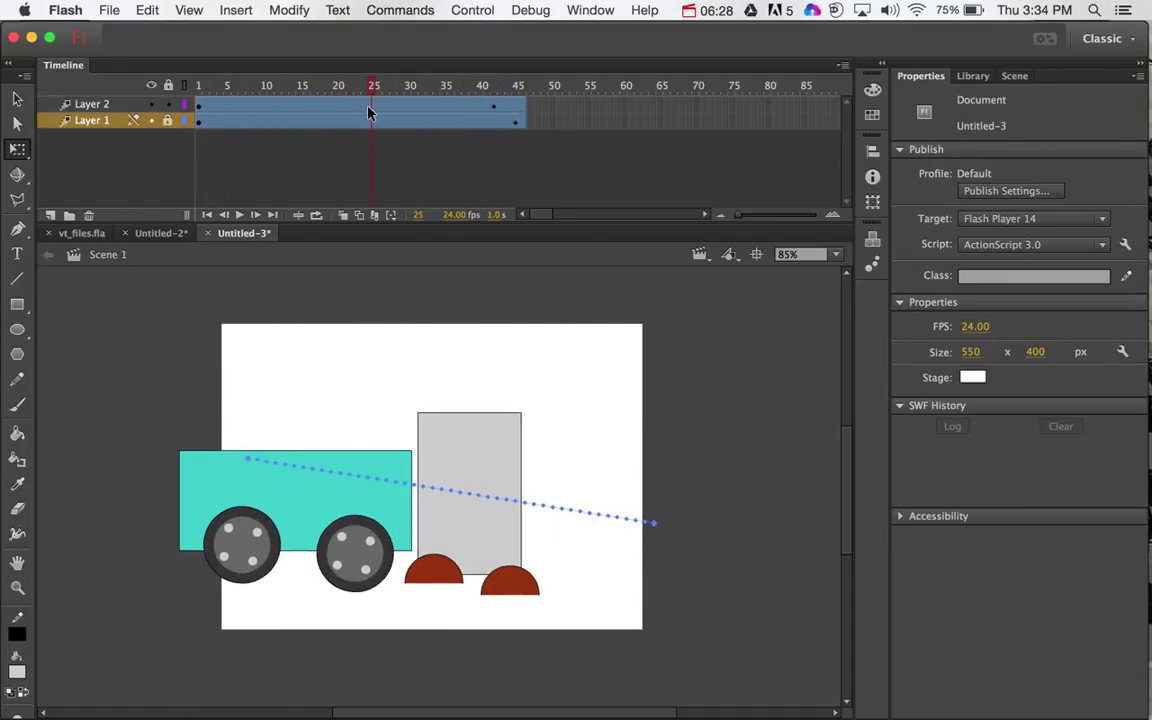